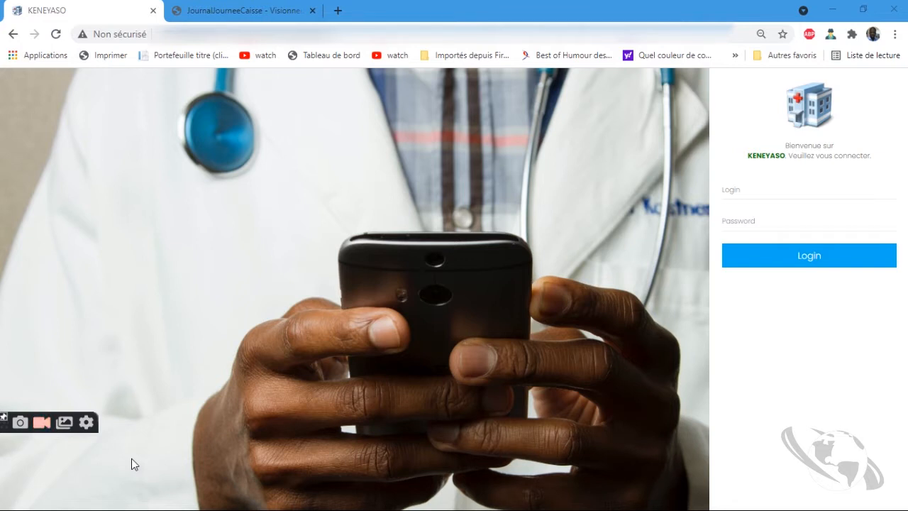
Sign in to KENEYASO with a saved cashier account and its password
left_click(767, 192)
left_click(768, 243)
left_click(758, 222)
type("••••")
key("Return")
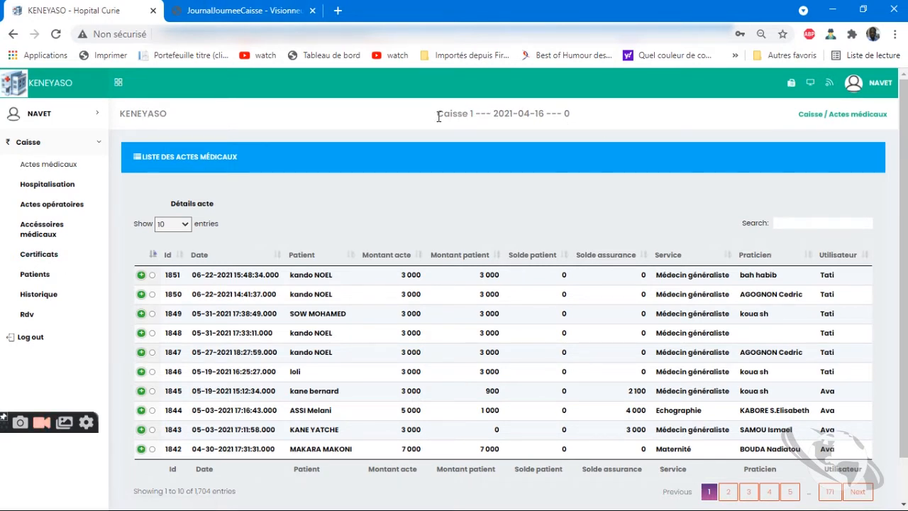
Highlight parts of the Caisse 1 register title and date to point them out
left_click_drag(436, 118, 474, 121)
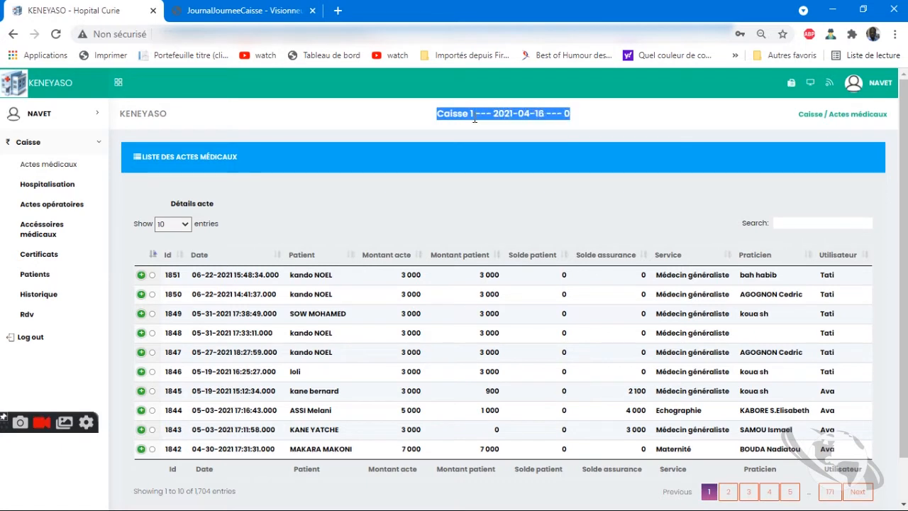
left_click(542, 119)
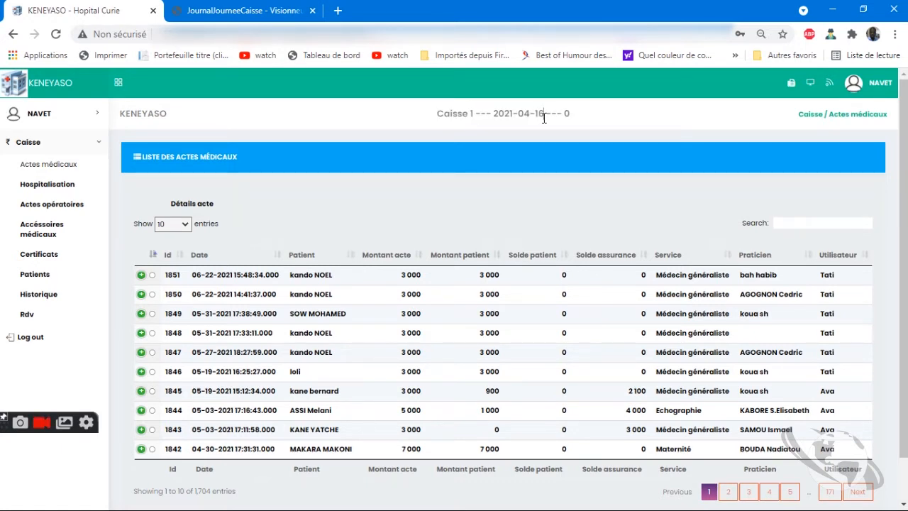
double_click(540, 116)
double_click(566, 114)
Open act 1851's details, show its services and payments, and print the receipt
left_click(152, 275)
left_click(177, 206)
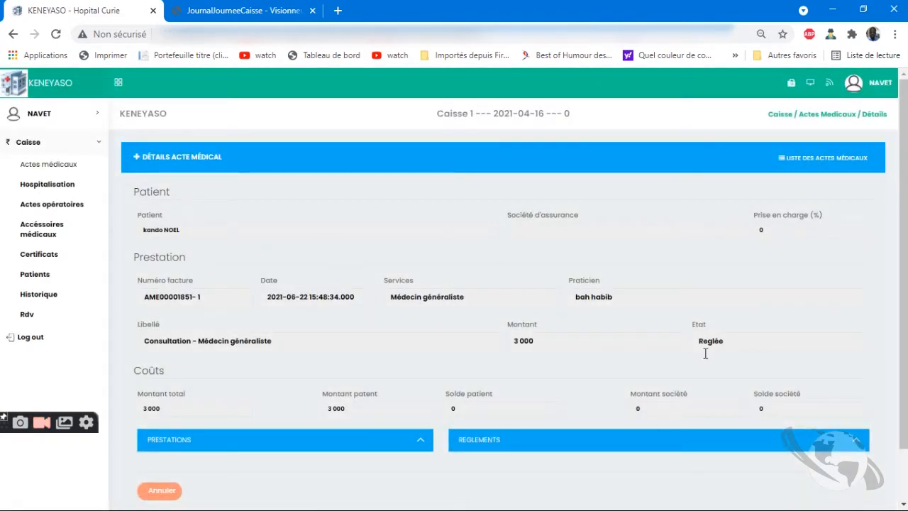
scroll(705, 353, "down", 1)
left_click(325, 376)
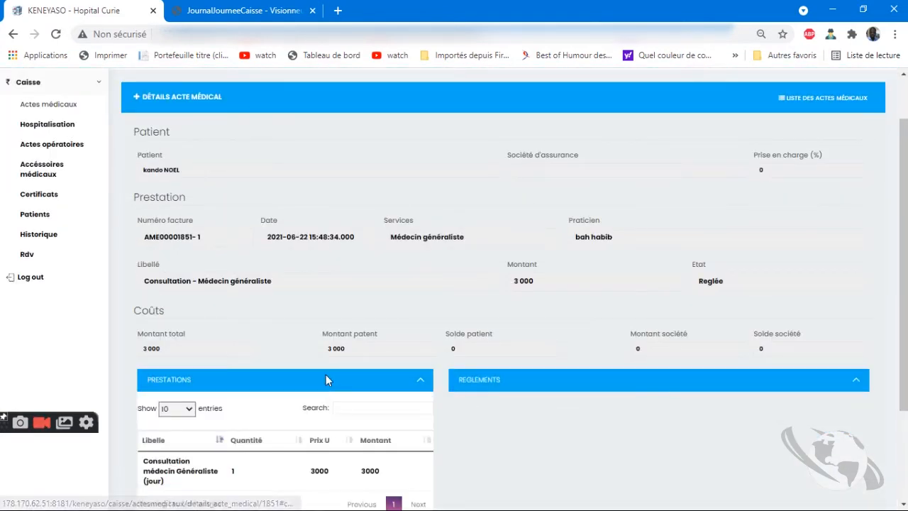
left_click(460, 378)
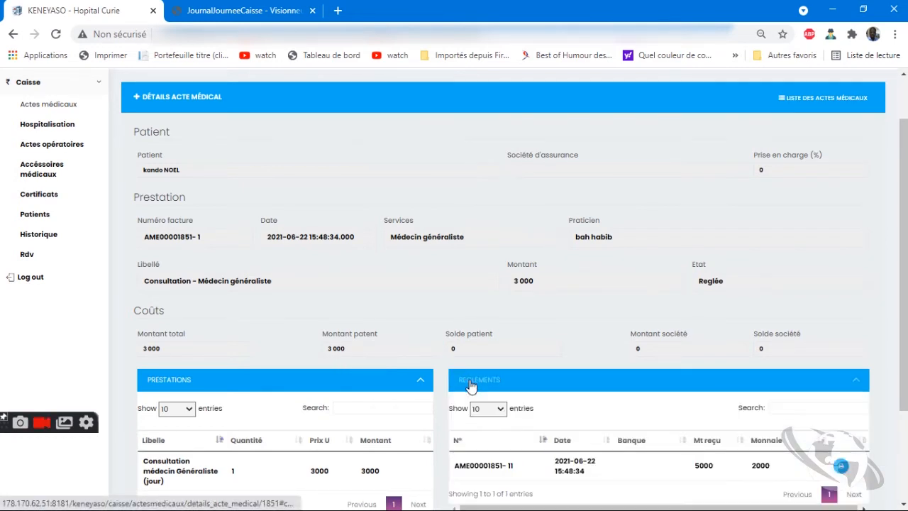
scroll(468, 376, "down", 2)
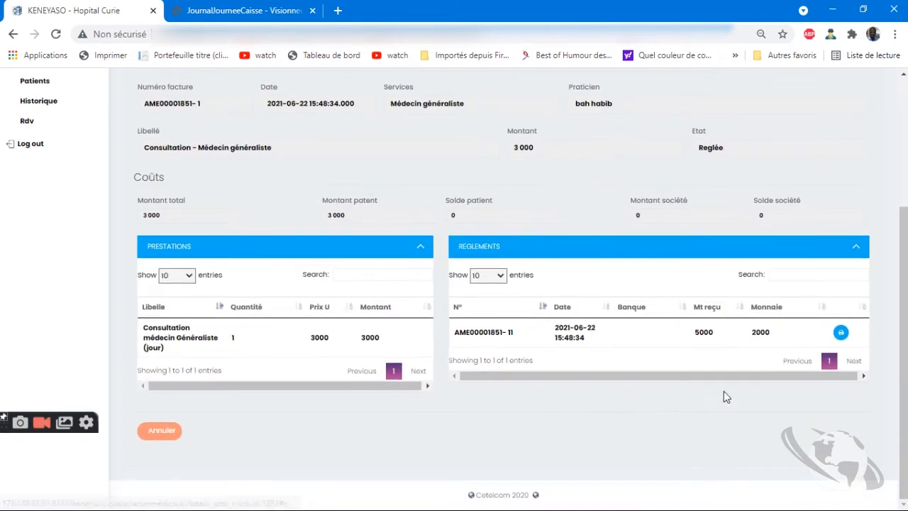
left_click(841, 333)
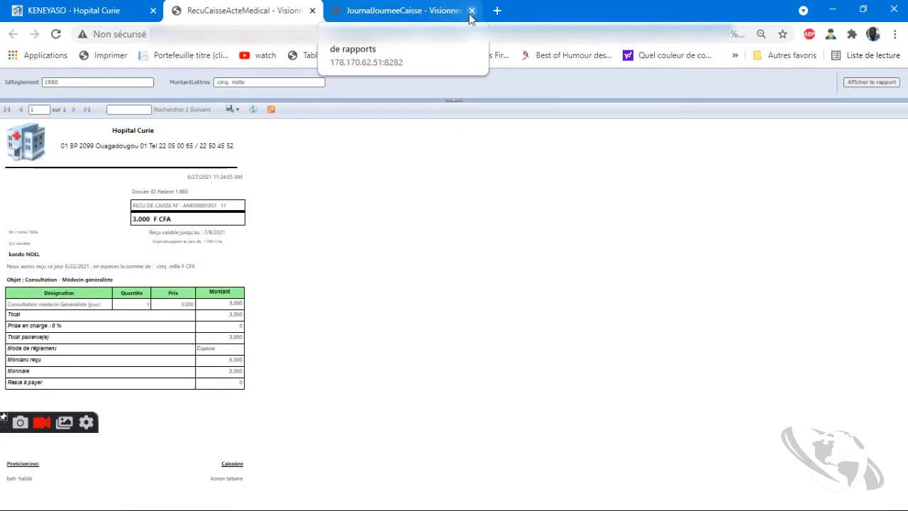
Close the cash journal and receipt reports and return to the medical acts list
left_click(472, 11)
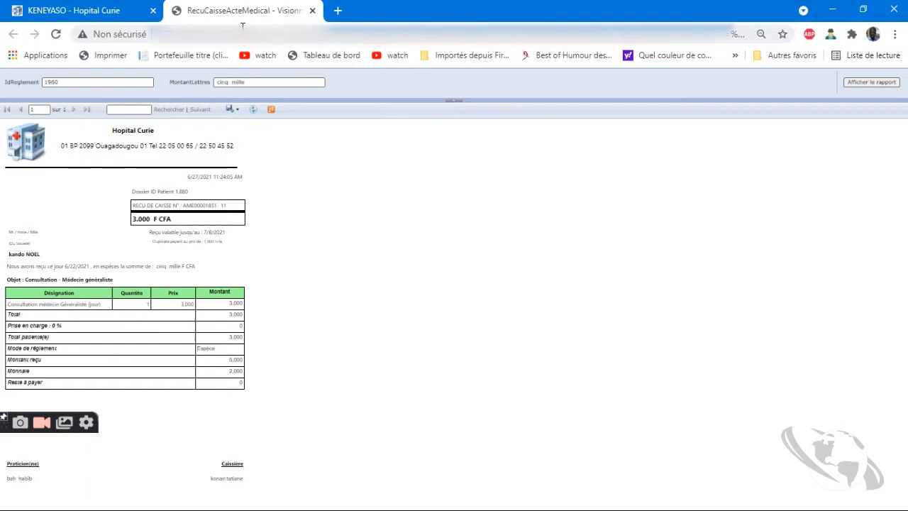
left_click(312, 11)
scroll(122, 181, "up", 3)
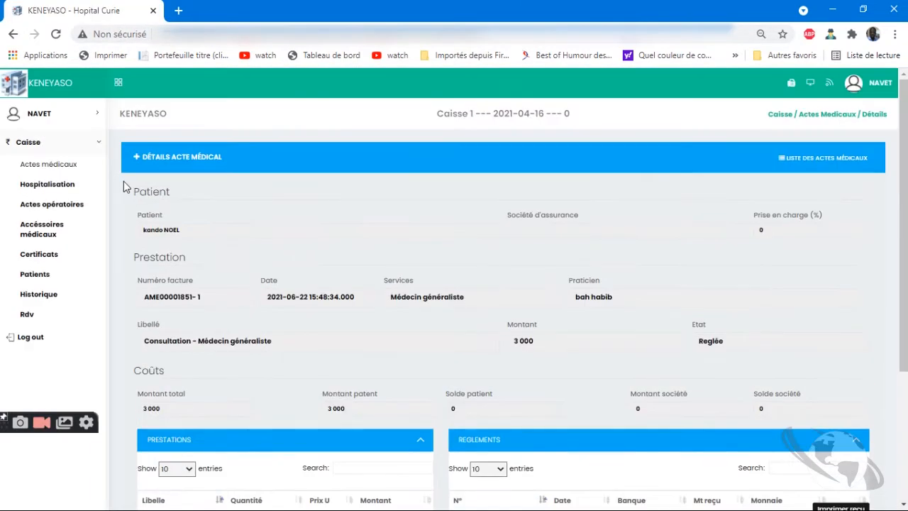
left_click(13, 34)
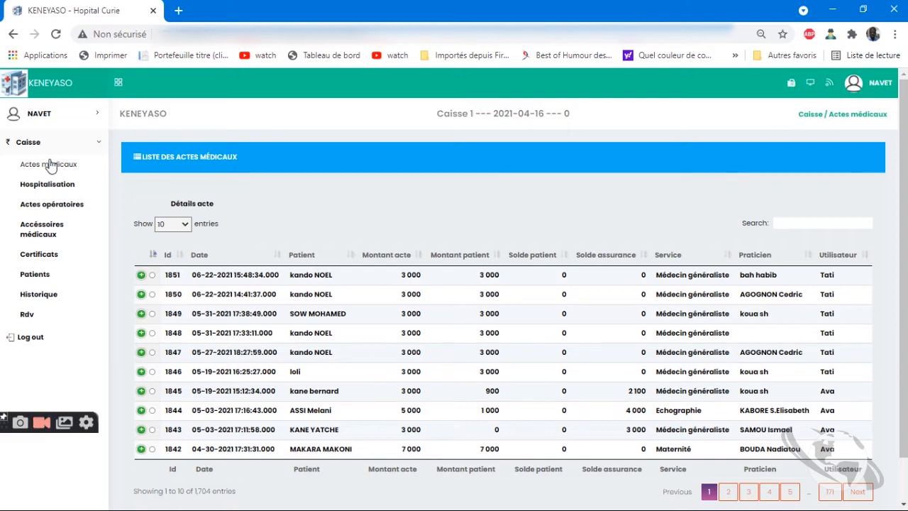
Browse the Hospitalisation, Actes opératoires and Actes médicaux lists, then go to the Rdv page
left_click(56, 184)
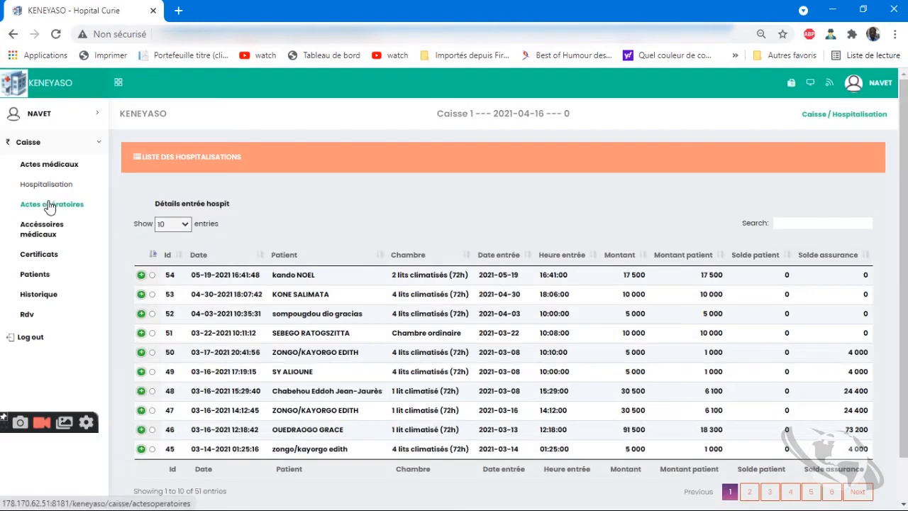
left_click(50, 211)
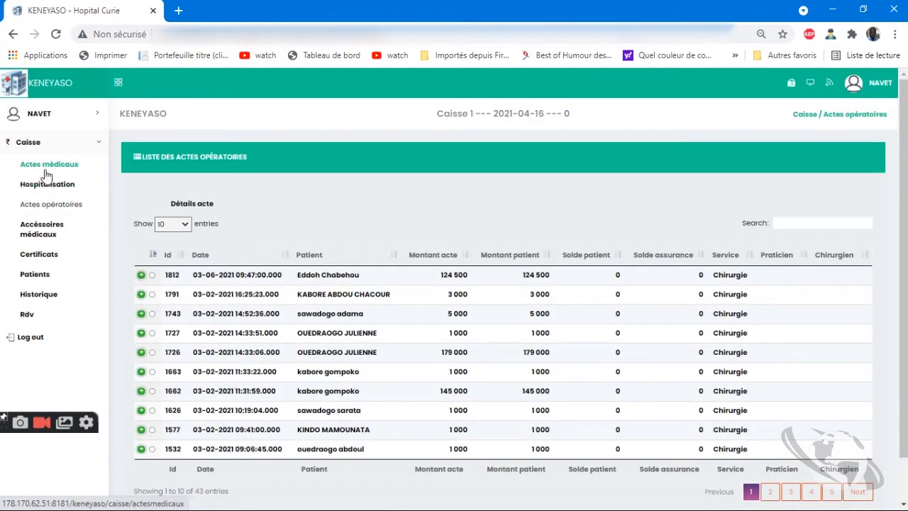
left_click(46, 171)
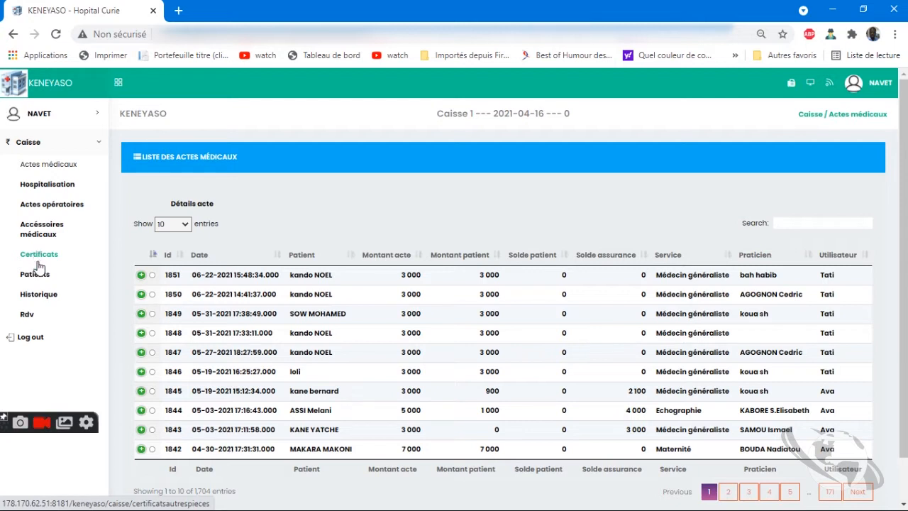
left_click(30, 318)
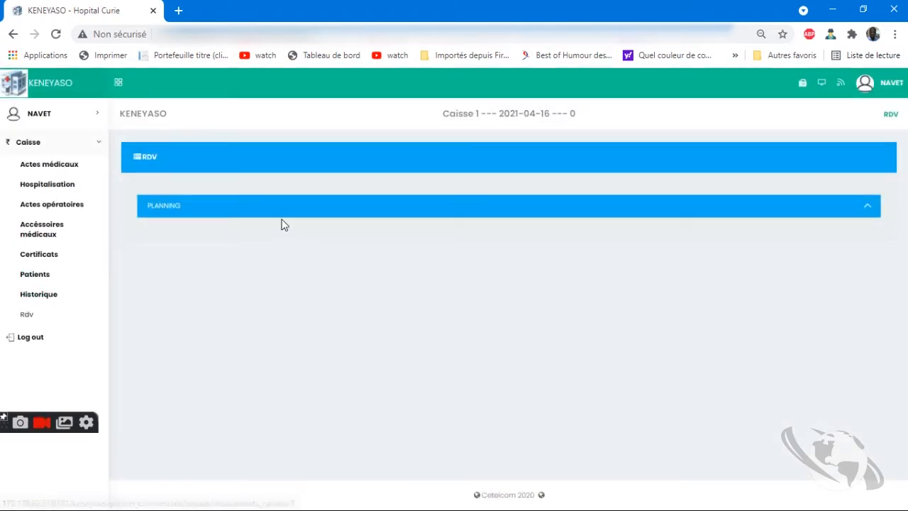
Expand the PLANNING calendar, check the Praticien list, then go to Historique
left_click(163, 206)
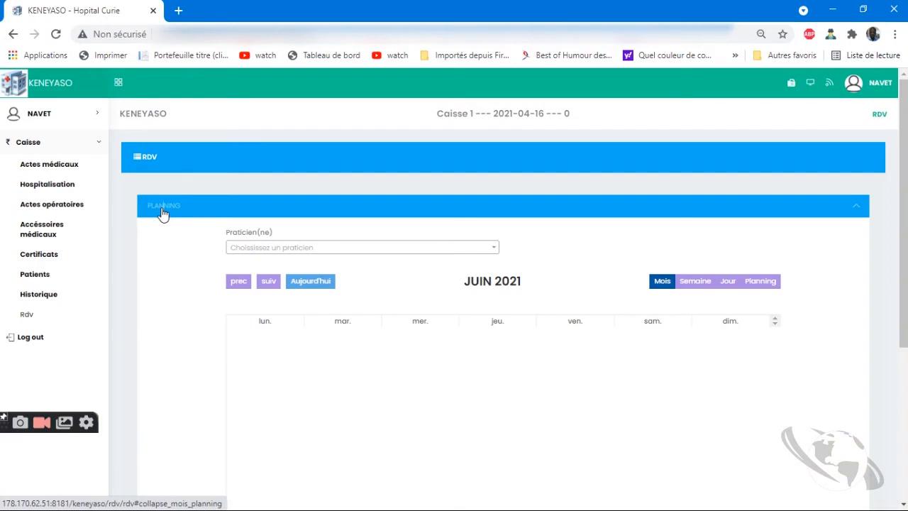
left_click(284, 248)
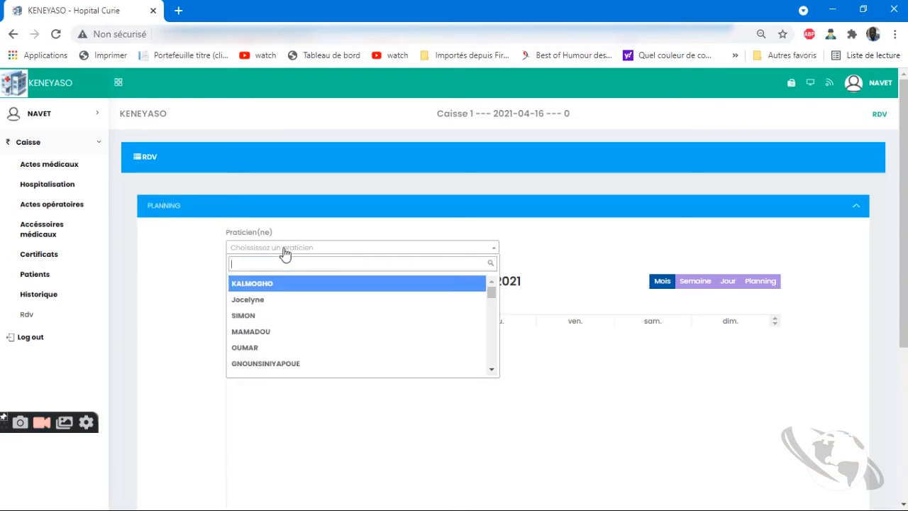
left_click(49, 301)
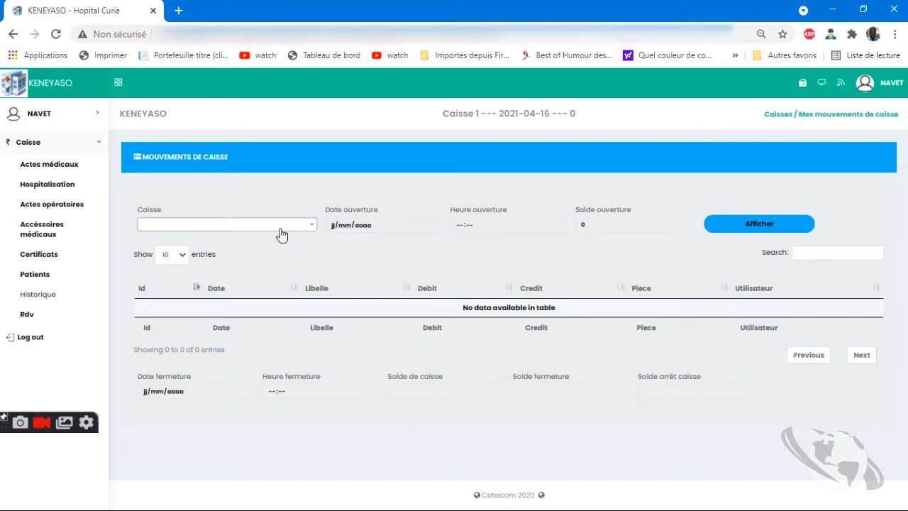
Display the cash movements of the 2021-02-10 Caisse 1 session
left_click(278, 226)
left_click(251, 267)
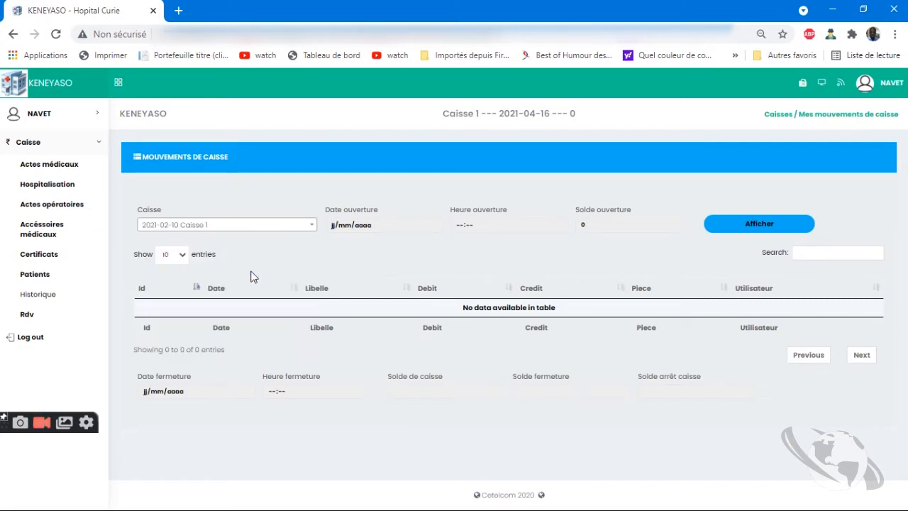
left_click(758, 225)
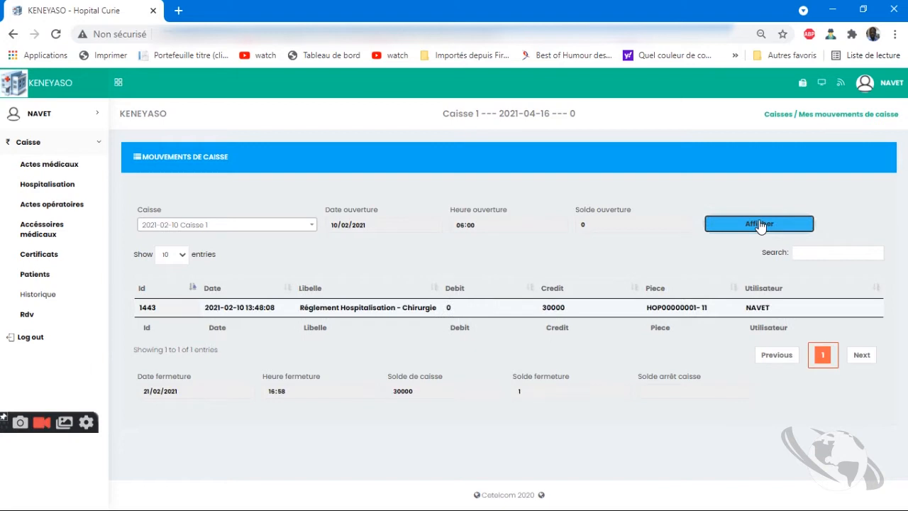
Check the 2021-02-25 Caisse 1 and 2021-01-27 Caisse 5 sessions, then log out
left_click(260, 225)
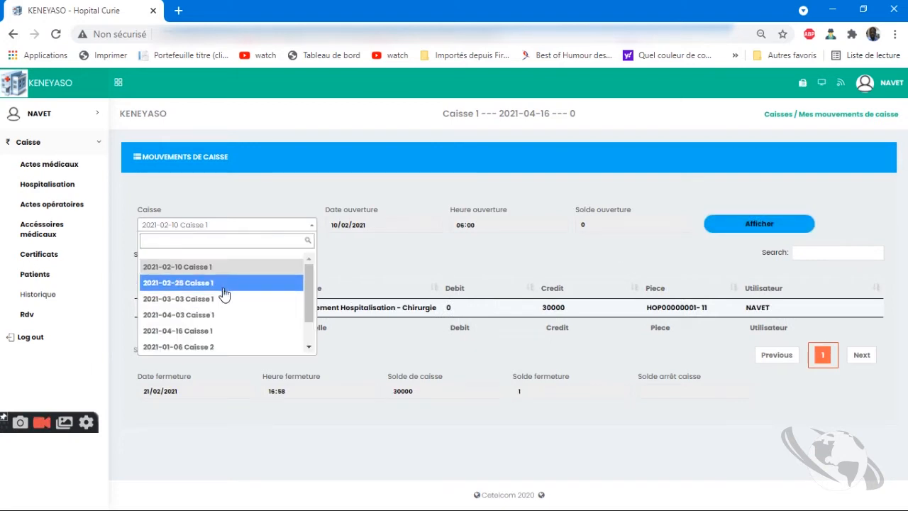
left_click(222, 283)
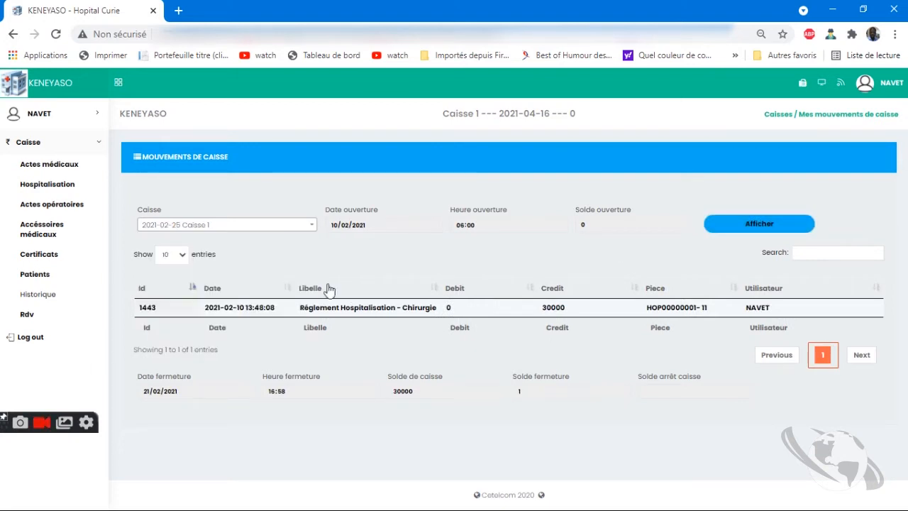
left_click(255, 226)
left_click(211, 357)
left_click(755, 223)
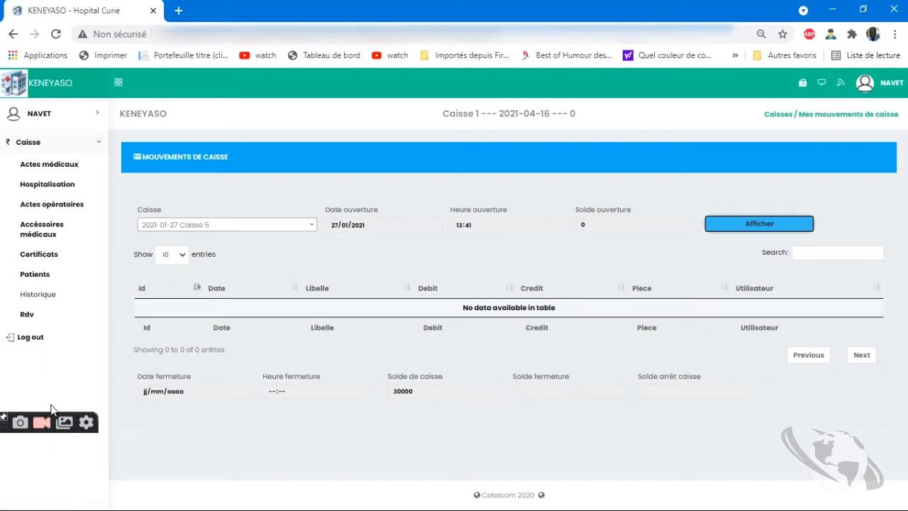
left_click(34, 338)
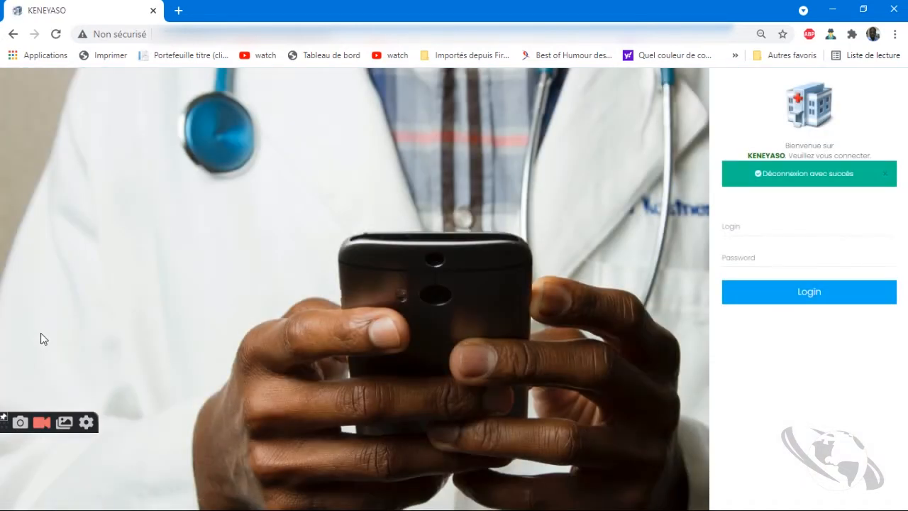
Sign in with another saved account and bring up the Nouvelle ouverture de caisse form
left_click(814, 226)
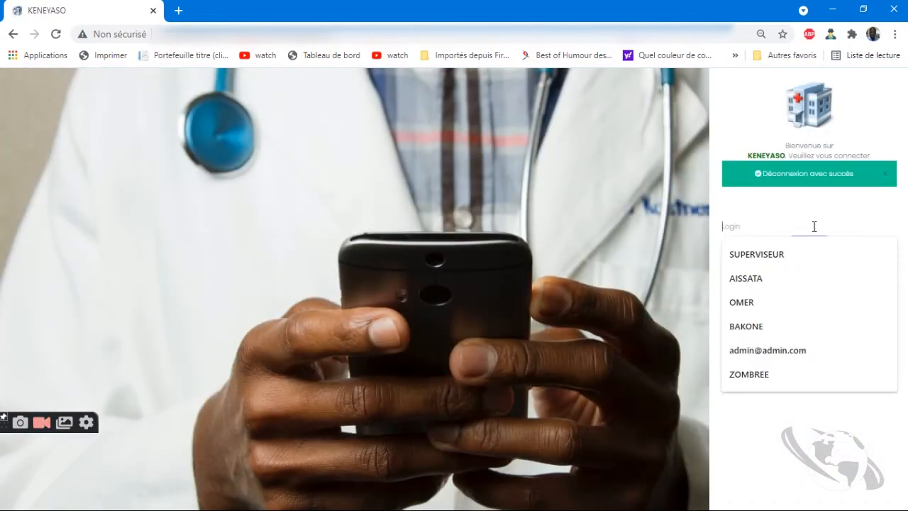
left_click(786, 310)
type("1")
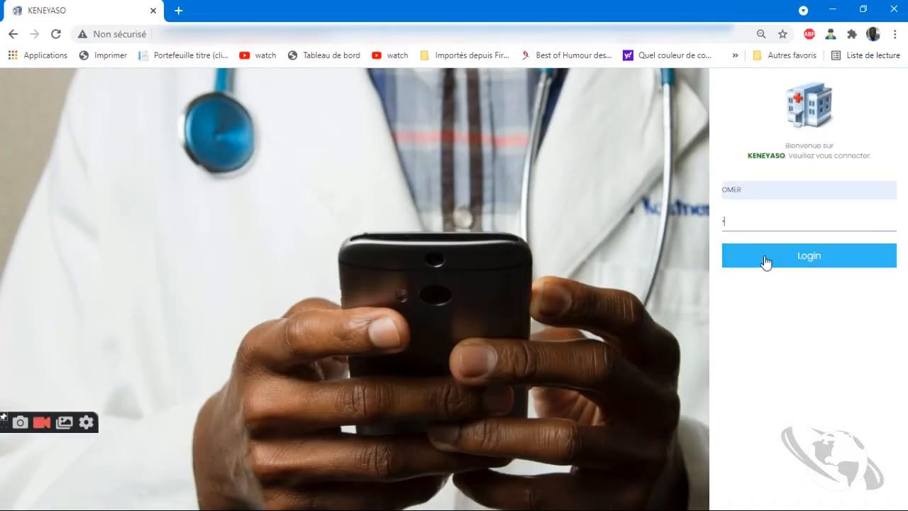
left_click(767, 262)
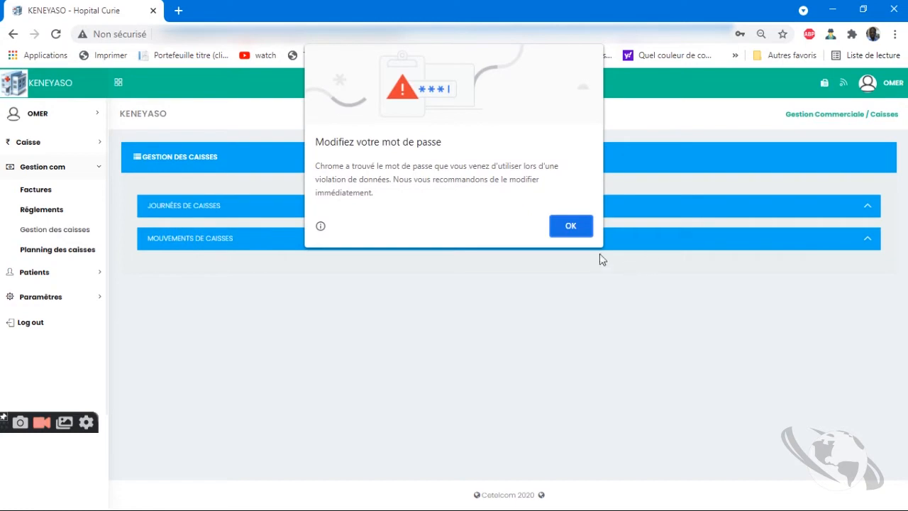
left_click(570, 227)
left_click(219, 207)
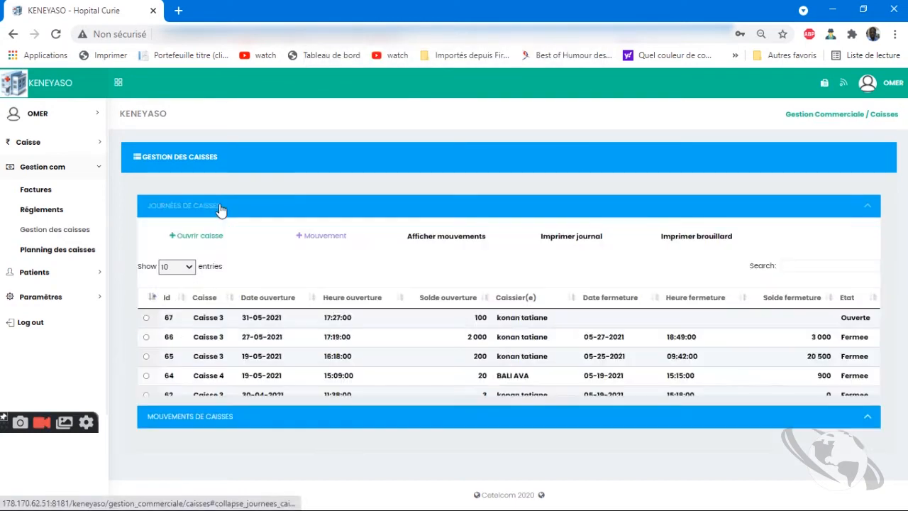
left_click(210, 244)
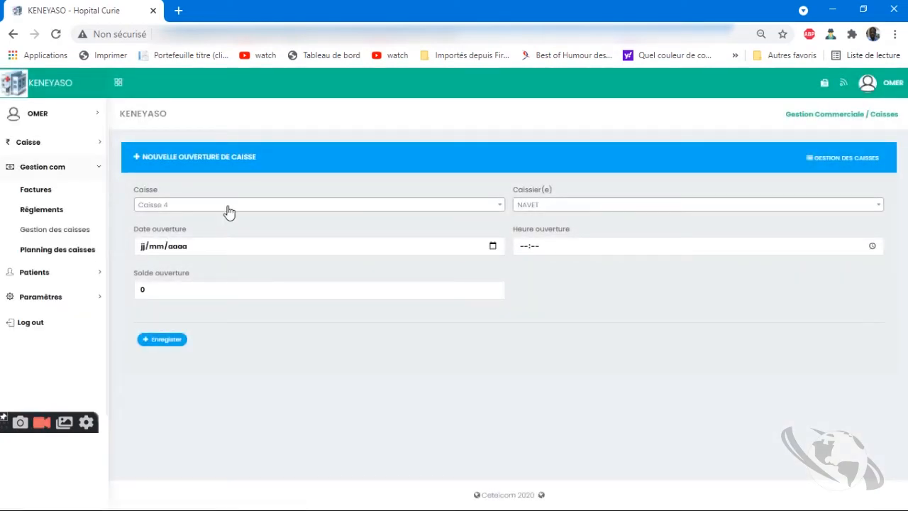
Save a Caisse 4 opening dated 27/06/2021, 07:00, balance 10000, then expand Journées de caisses
left_click(492, 248)
left_click(236, 344)
left_click(522, 245)
type("07:00")
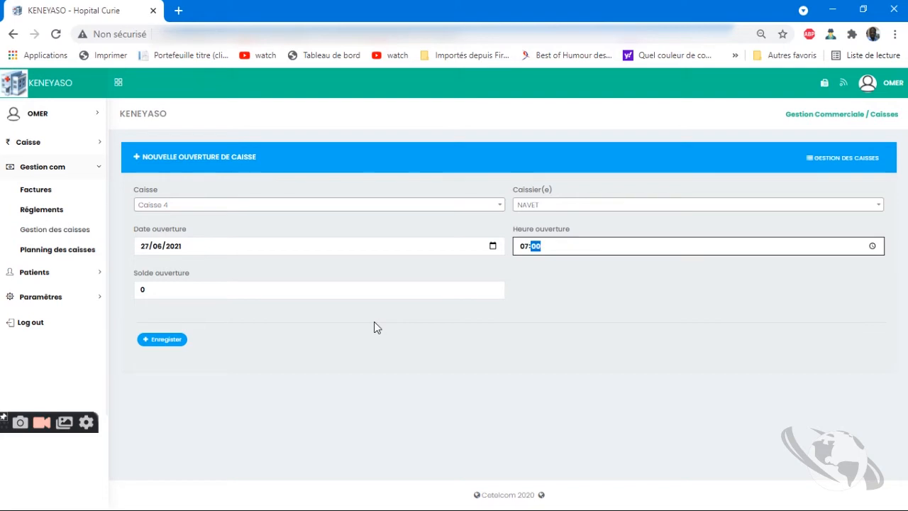
double_click(369, 293)
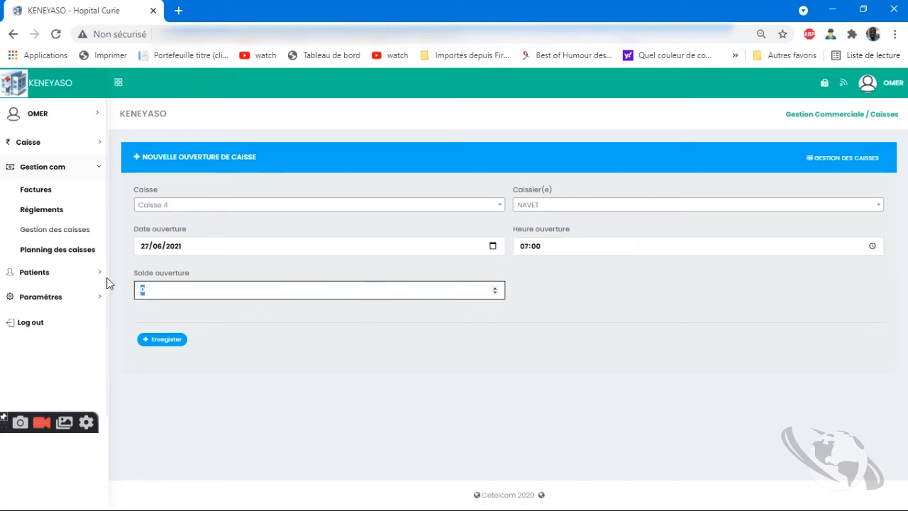
type("10000")
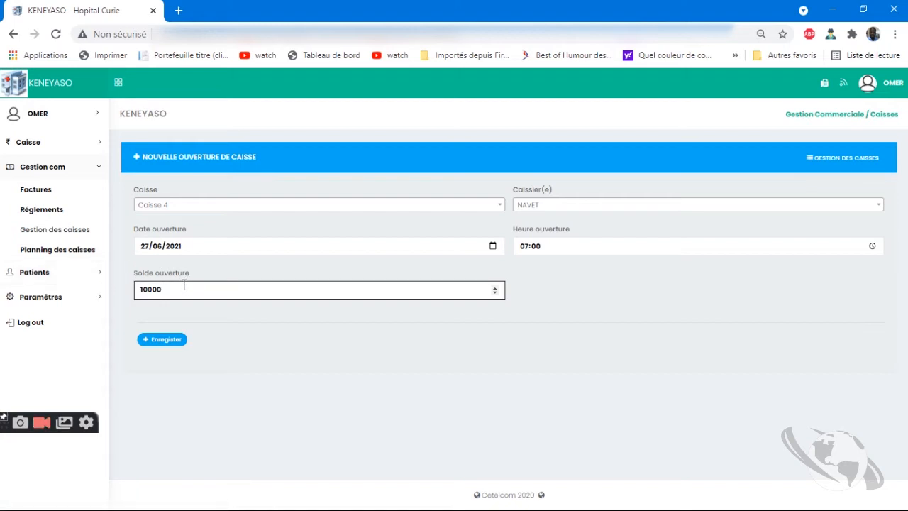
left_click(168, 340)
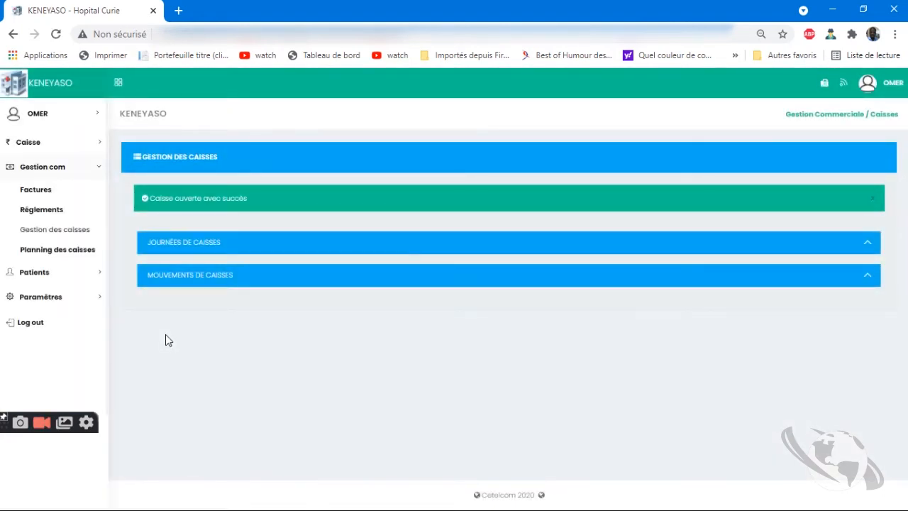
left_click(190, 250)
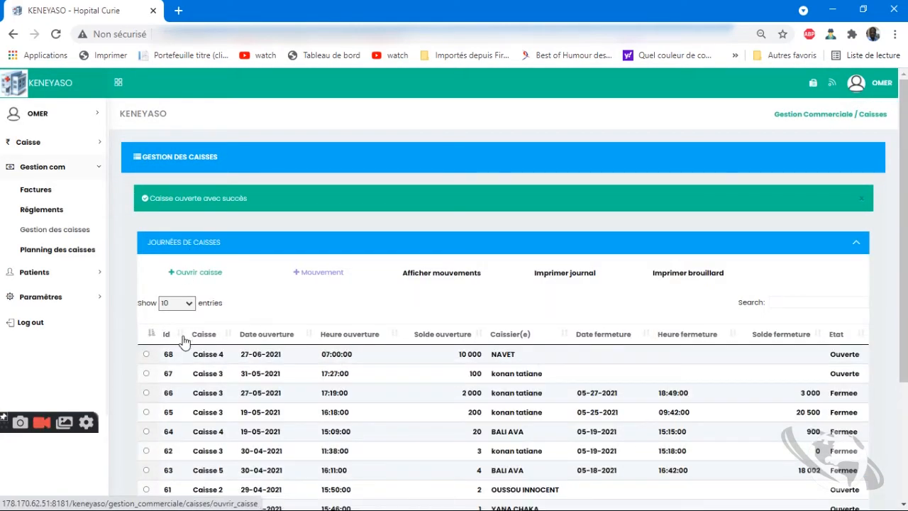
Log out via the account menu and sign back in with another saved login
left_click(882, 83)
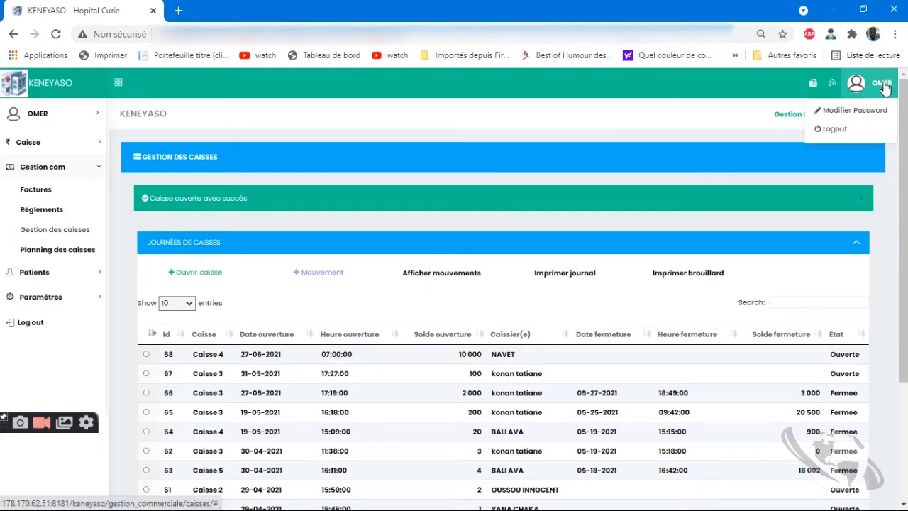
left_click(841, 135)
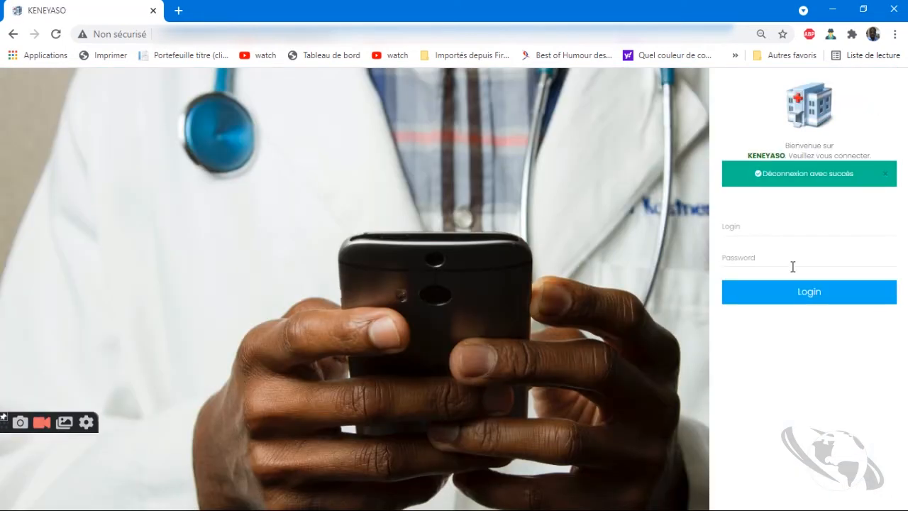
left_click(793, 229)
left_click(777, 278)
left_click(776, 222)
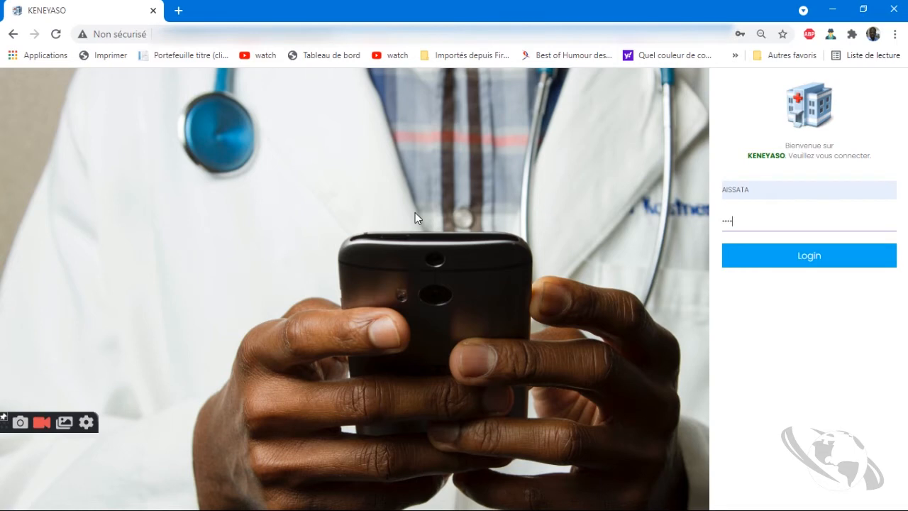
key("Return")
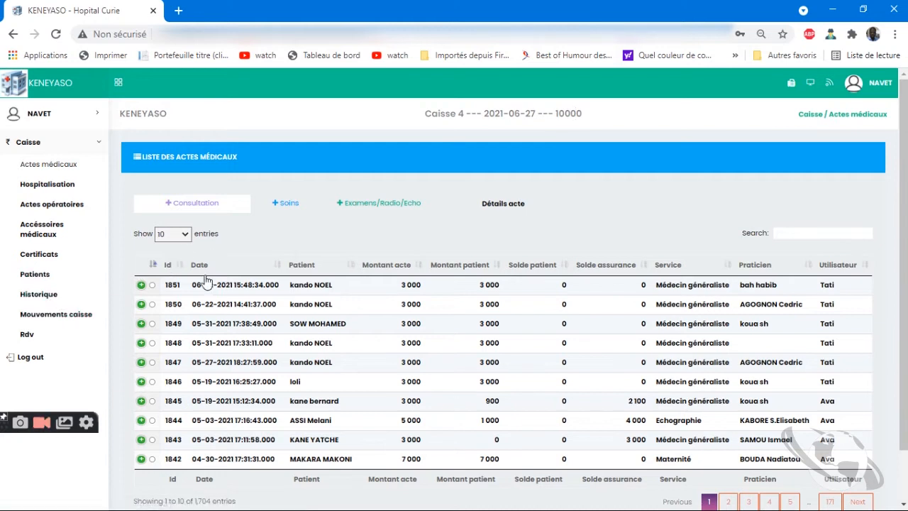
Start a new consultation and pick the MCI-insured patient found by searching 'abd'
left_click(188, 207)
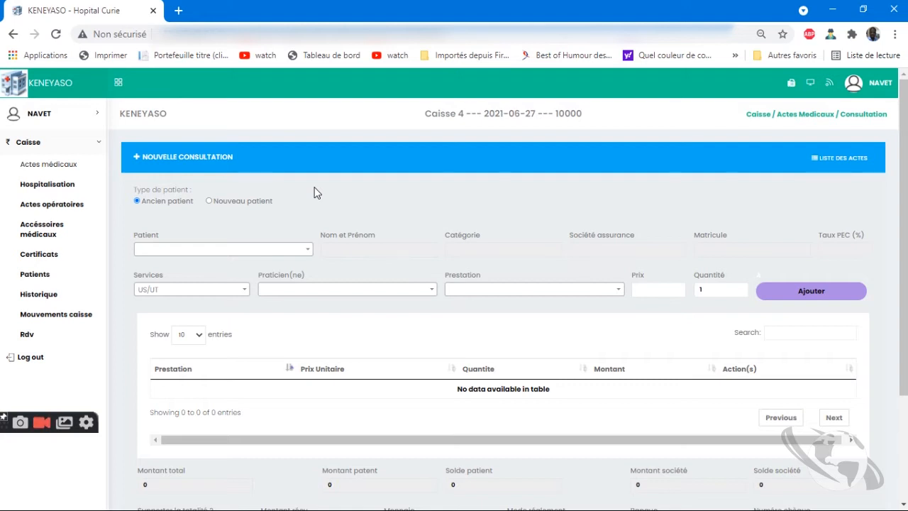
left_click(242, 249)
type("cha")
key("BackSpace")
key("BackSpace")
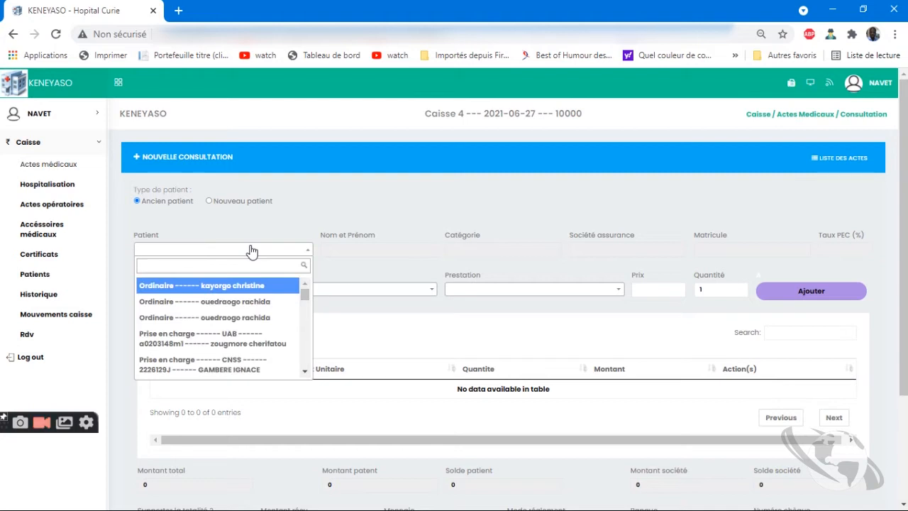
type("abd")
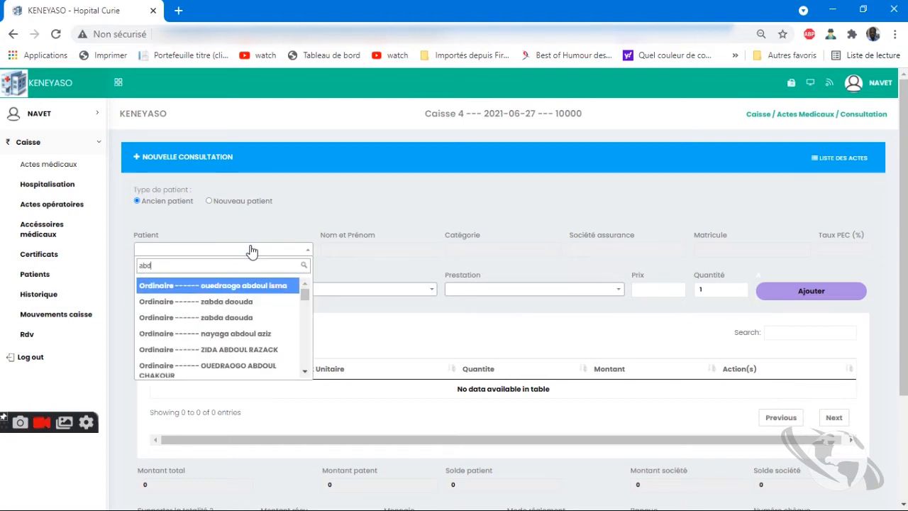
key("Down")
key("Down")
key("Down")
key("Down")
key("Down")
key("Down")
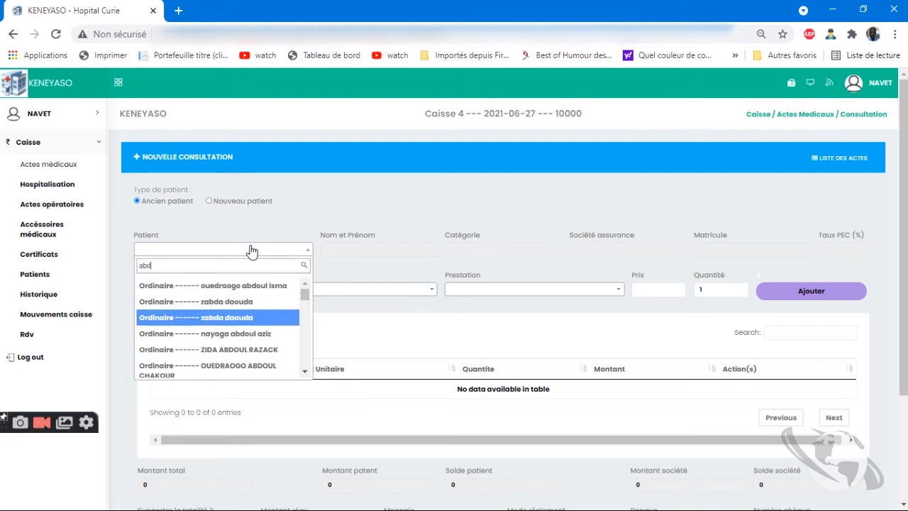
left_click_drag(305, 297, 283, 373)
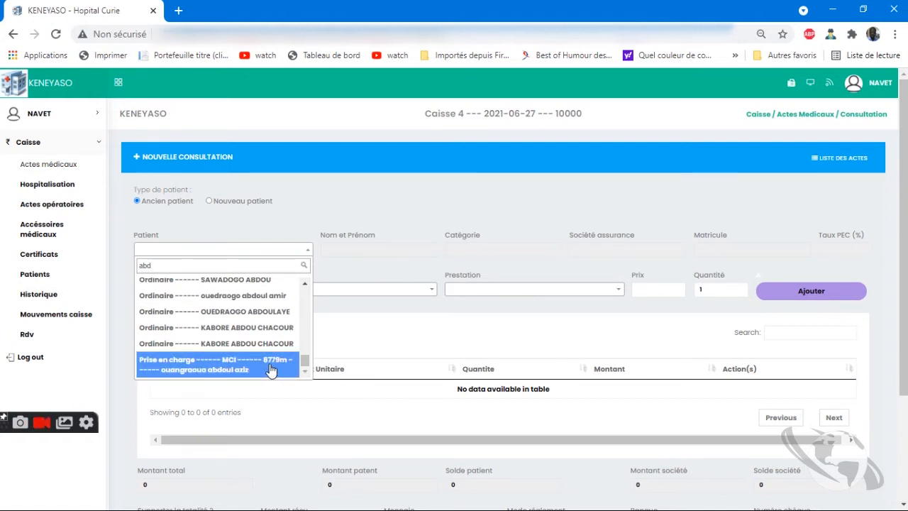
left_click(270, 370)
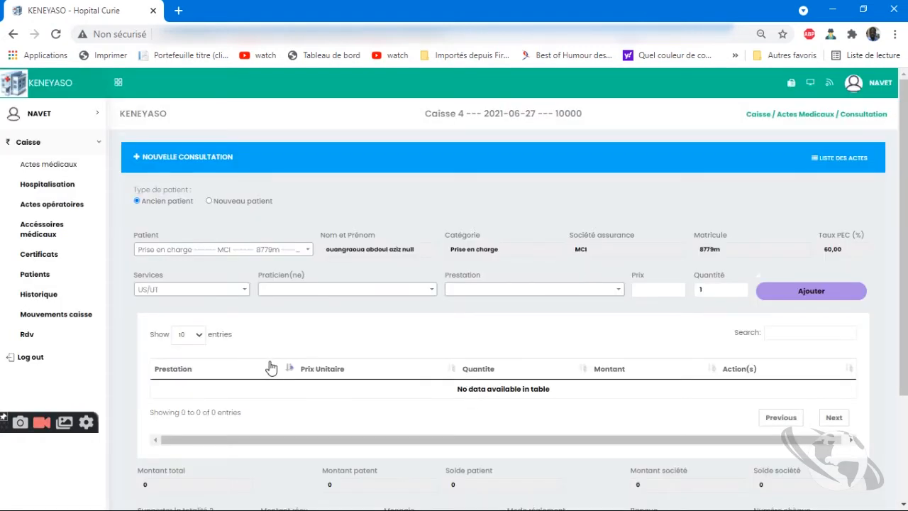
Choose Nouveau patient with category Prise en charge and insurer UAB, visiting Matricule and Taux
left_click(231, 202)
left_click(390, 251)
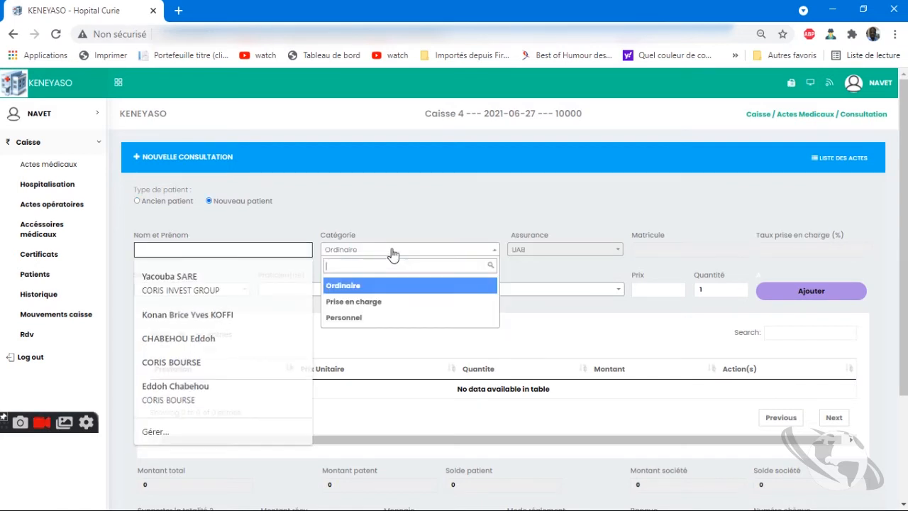
left_click(277, 253)
left_click(389, 253)
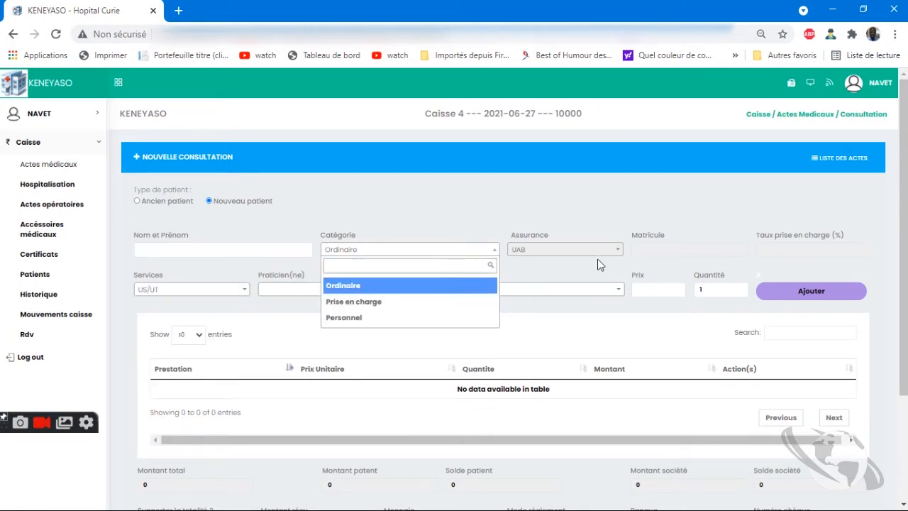
left_click(599, 259)
left_click(418, 251)
left_click(370, 305)
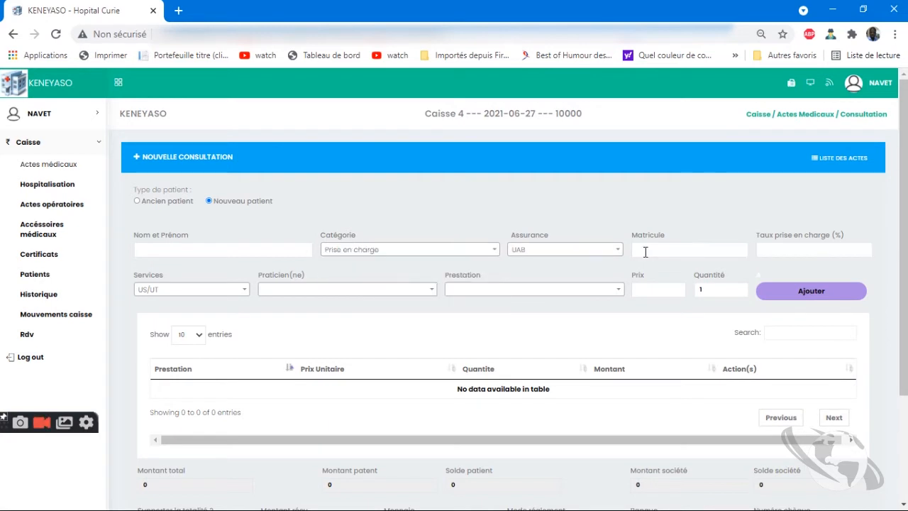
left_click(600, 259)
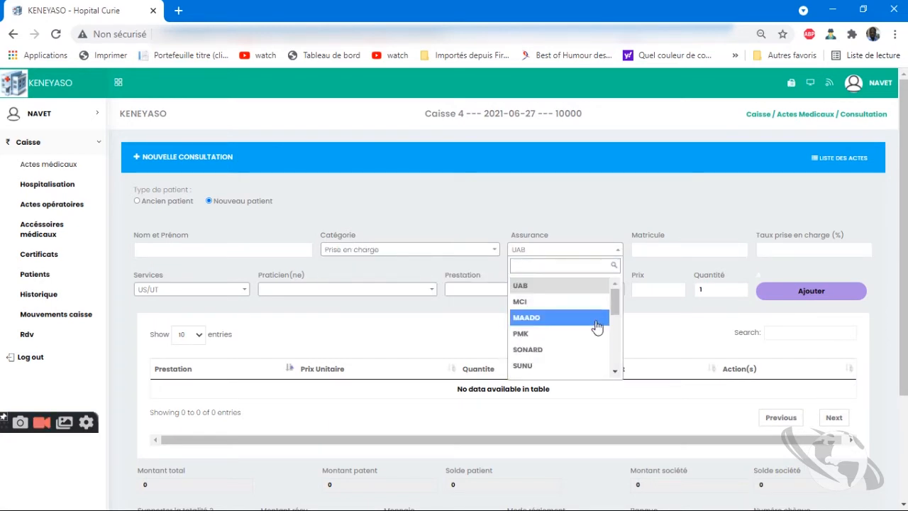
left_click(632, 224)
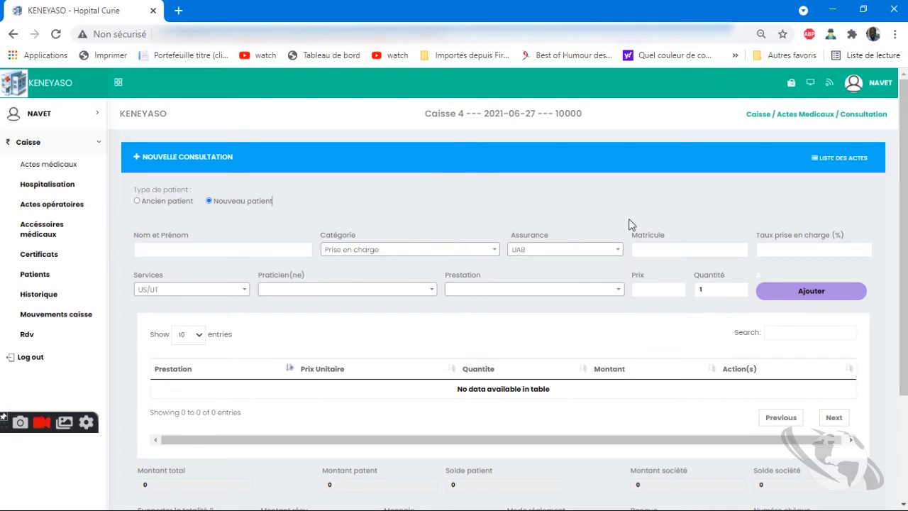
left_click(647, 249)
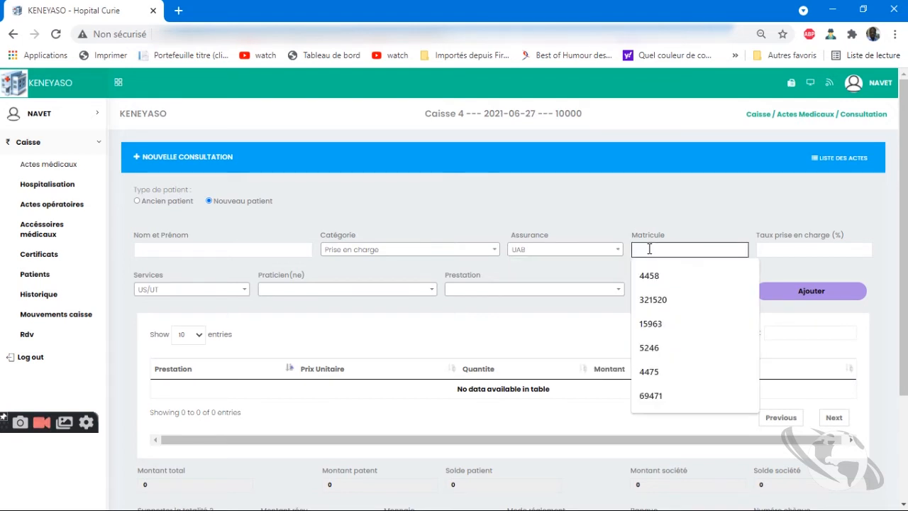
left_click(828, 252)
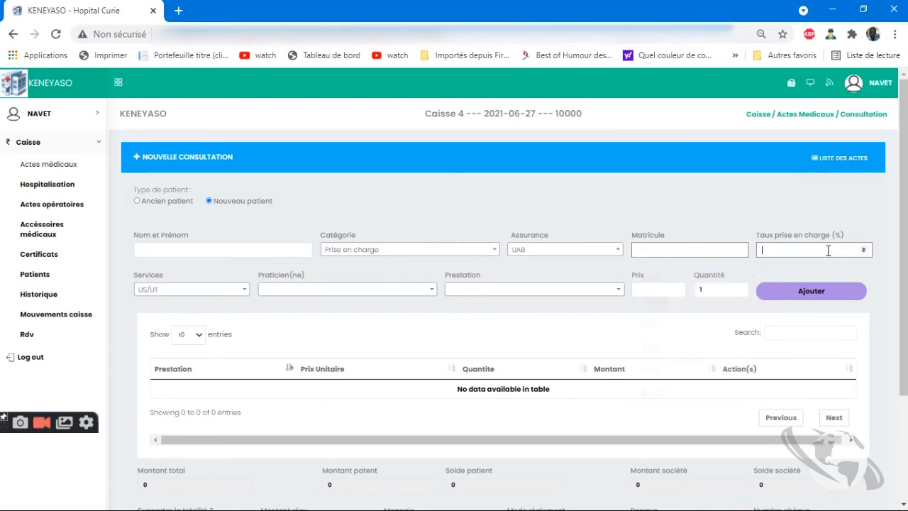
Browse the services list, return to the coverage rate, then switch back to Ancien patient
left_click(239, 291)
left_click_drag(246, 335, 261, 304)
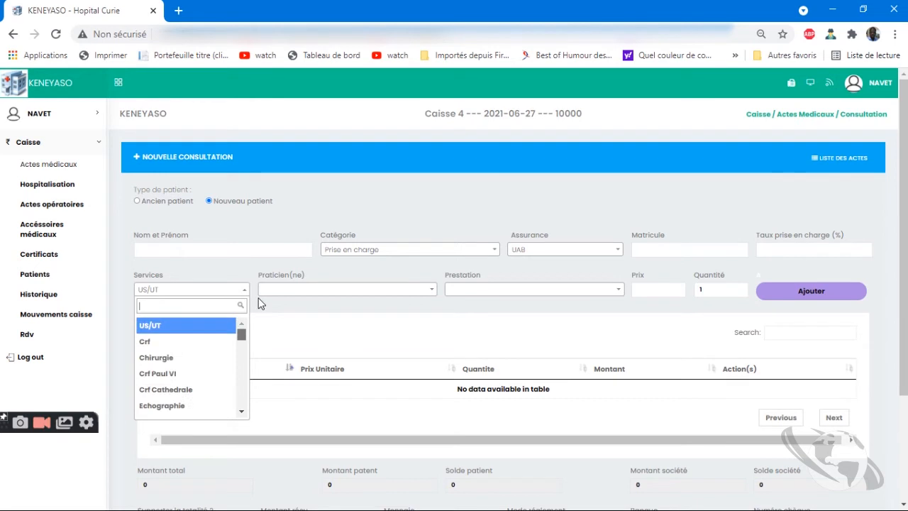
left_click(824, 245)
left_click(824, 245)
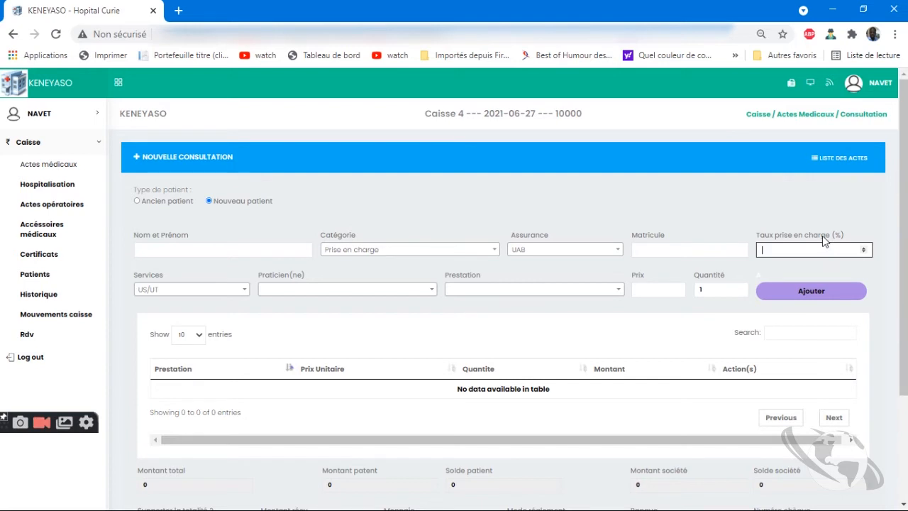
left_click(155, 202)
Search 'abd' and select the MCI-insured patient covered at 60% with service US/UT
left_click(204, 253)
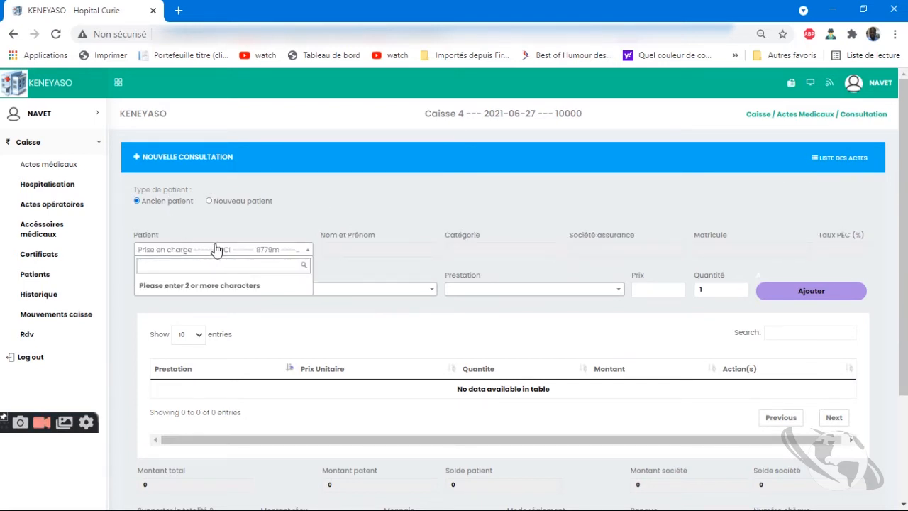
type("abd")
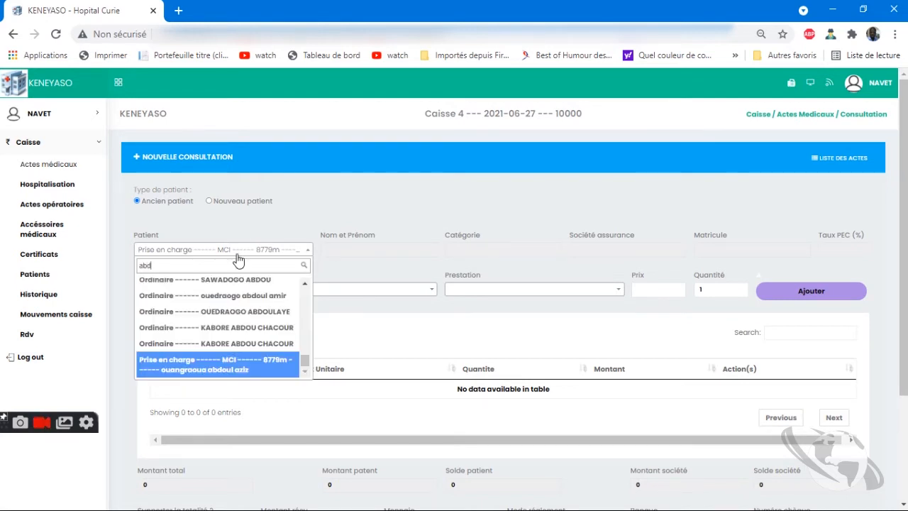
left_click(239, 366)
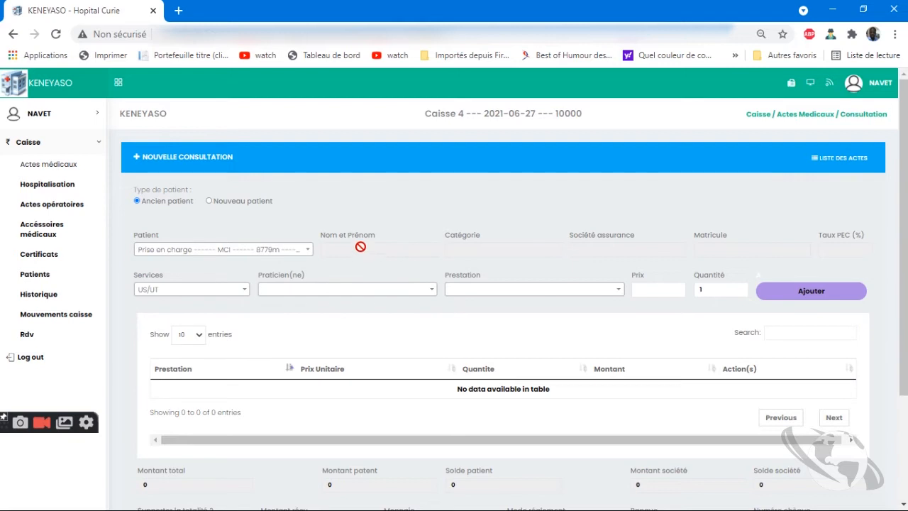
left_click(300, 250)
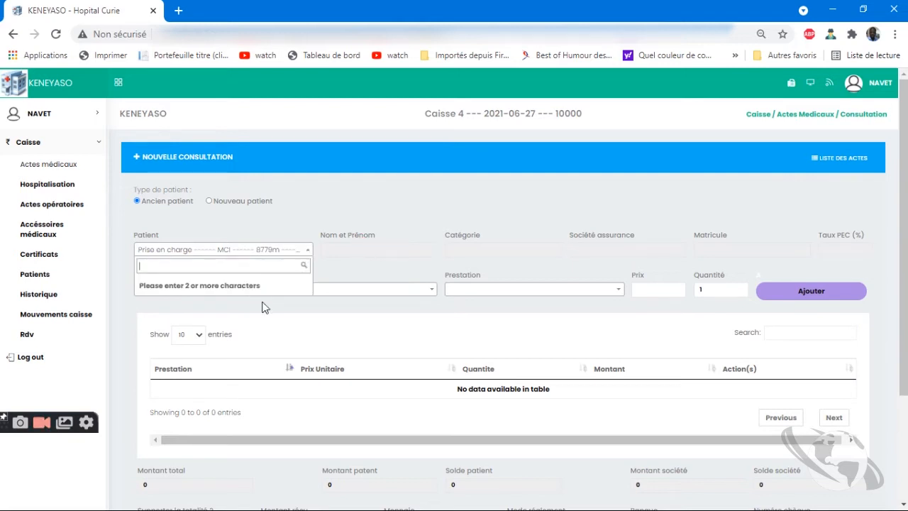
type("abd")
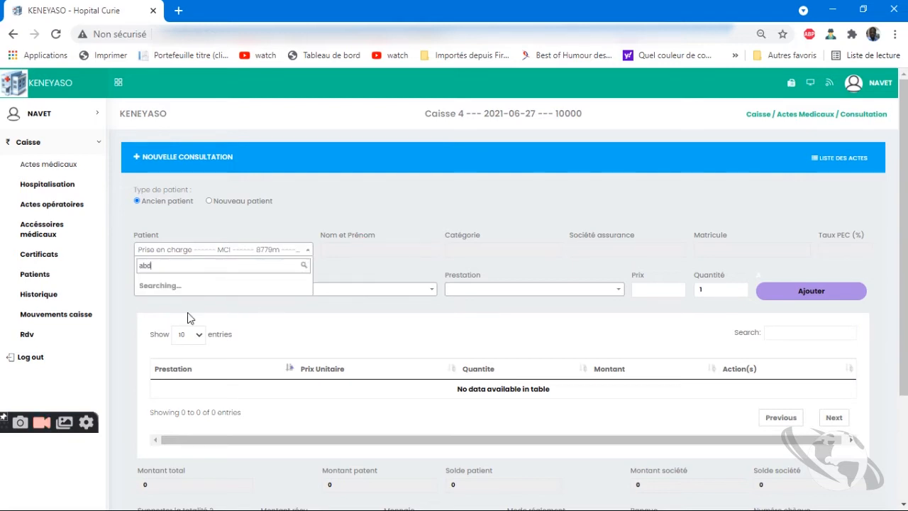
left_click(212, 284)
left_click(229, 250)
type("abd")
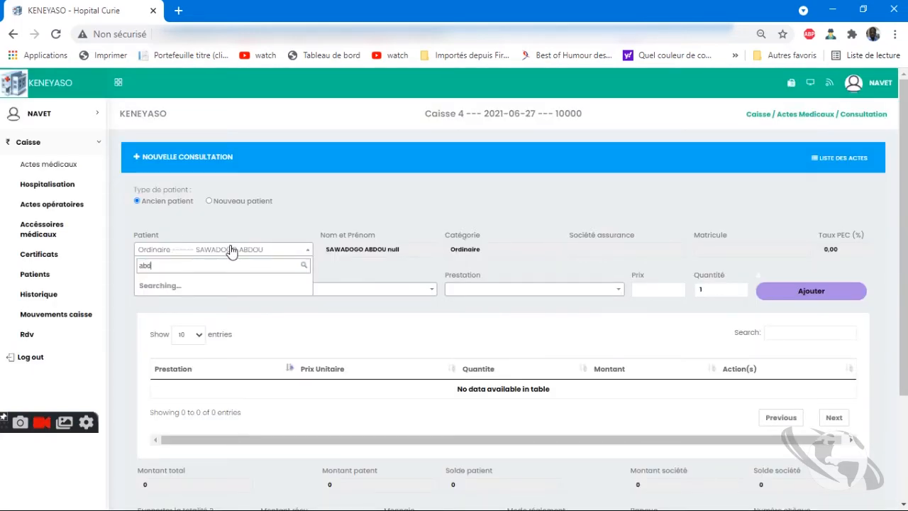
scroll(270, 323, "down", 5)
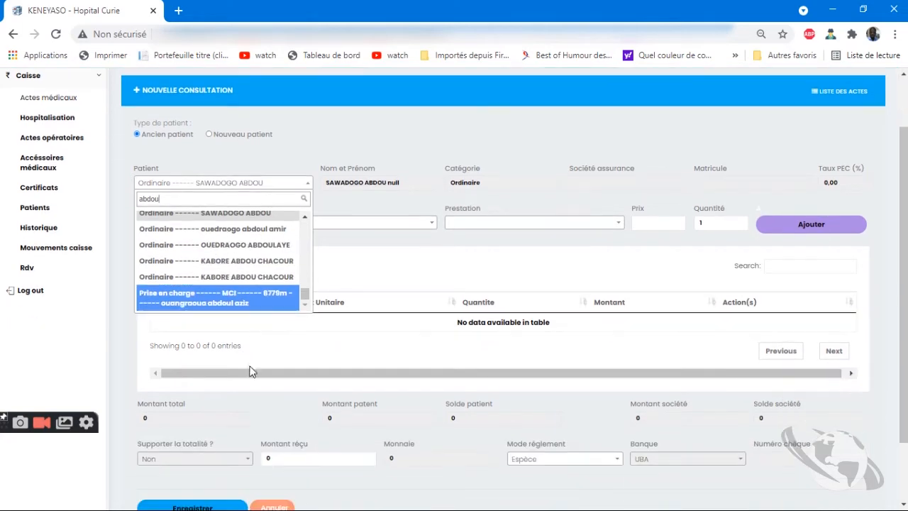
left_click(260, 301)
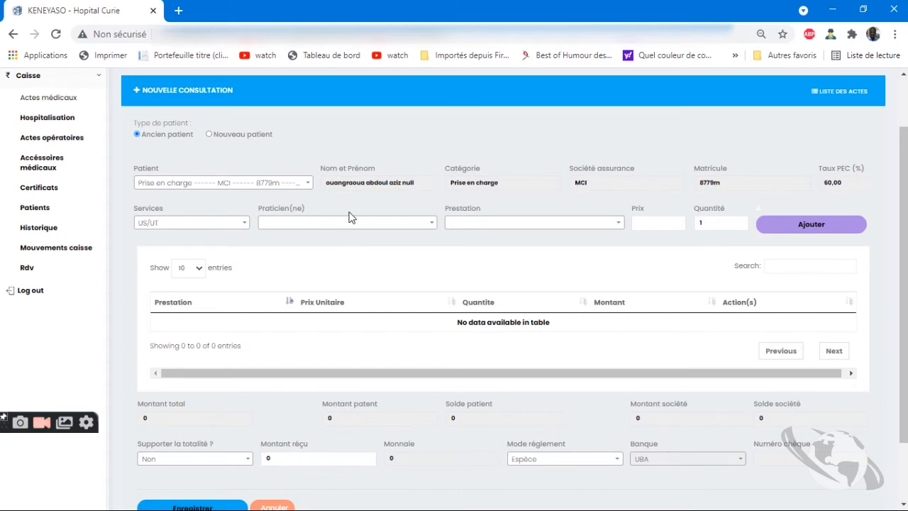
Add a Médecin généraliste week-end/férié consultation at 5000, quantity 1, with a chosen practitioner
left_click(220, 224)
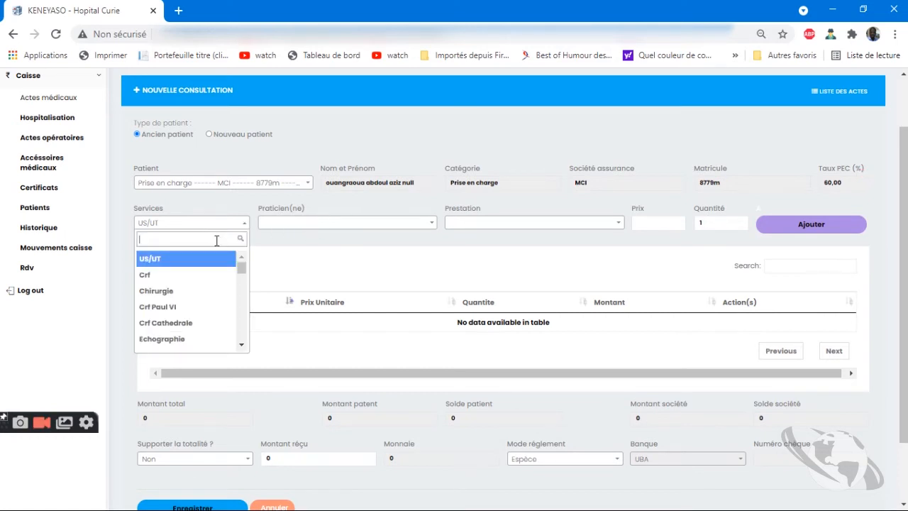
scroll(199, 314, "down", 2)
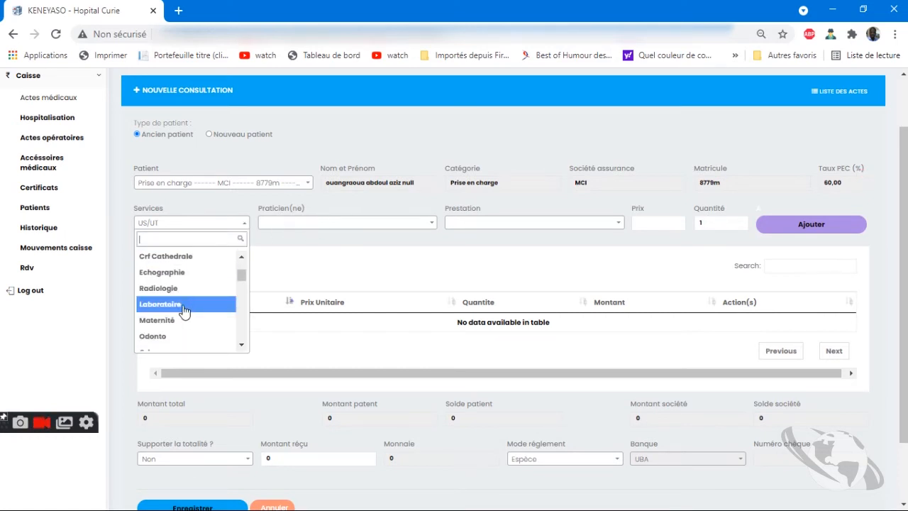
type("med")
left_click(196, 280)
left_click(359, 227)
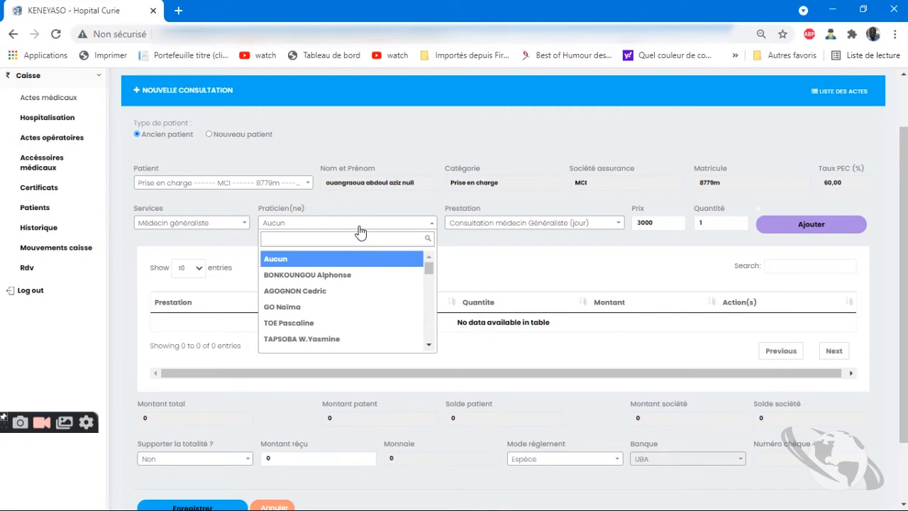
scroll(387, 306, "down", 5)
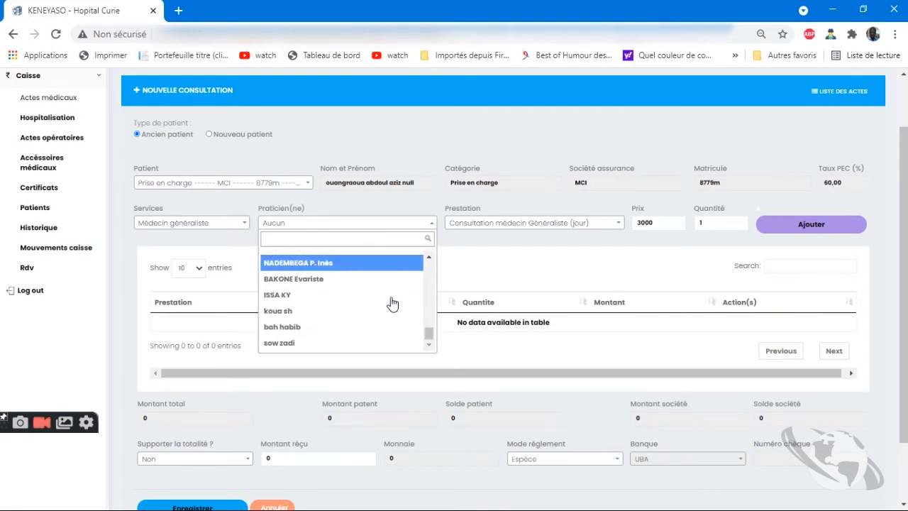
scroll(393, 304, "down", 2)
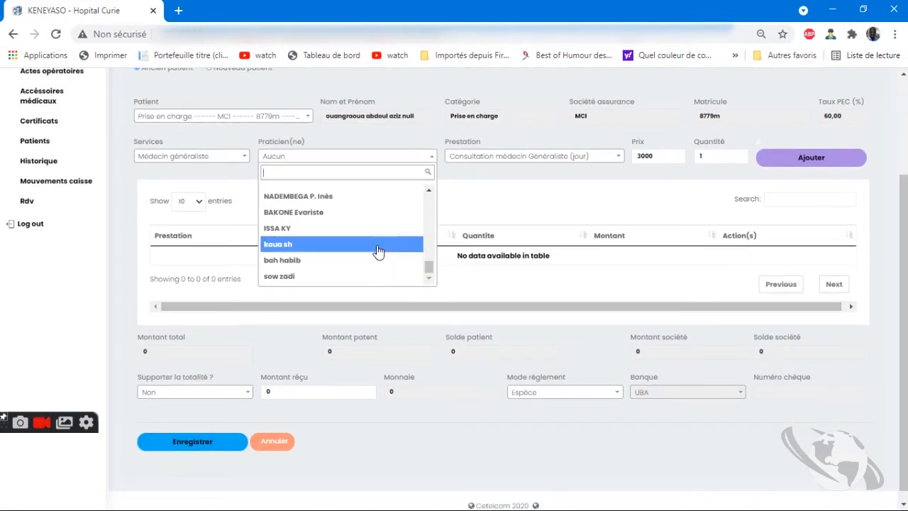
left_click(378, 214)
left_click(570, 157)
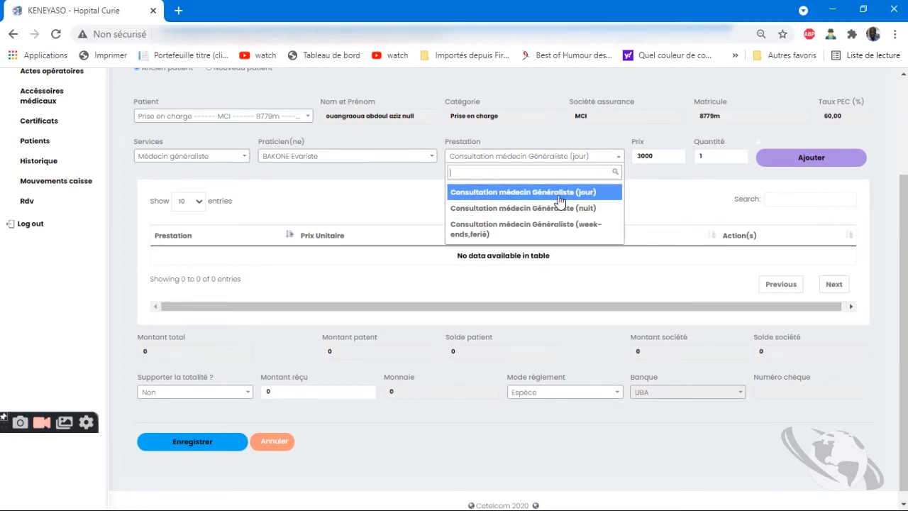
left_click(567, 230)
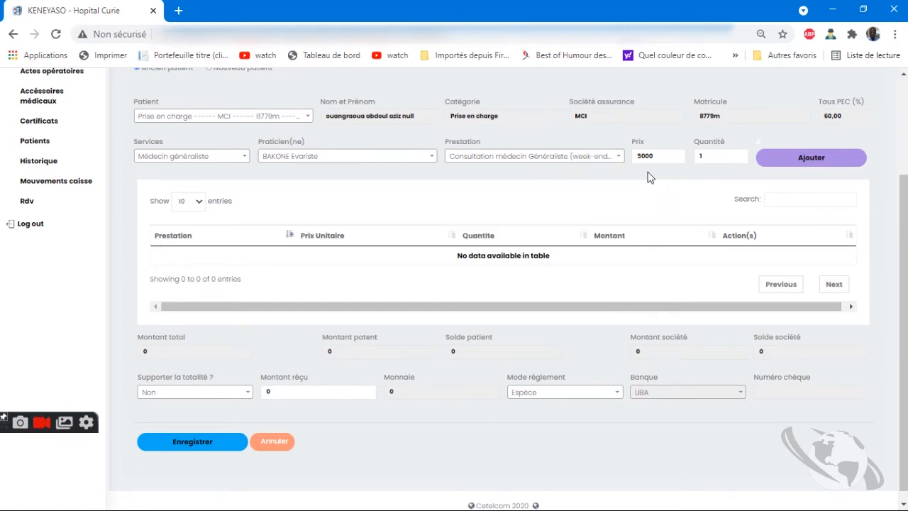
left_click_drag(721, 156, 694, 155)
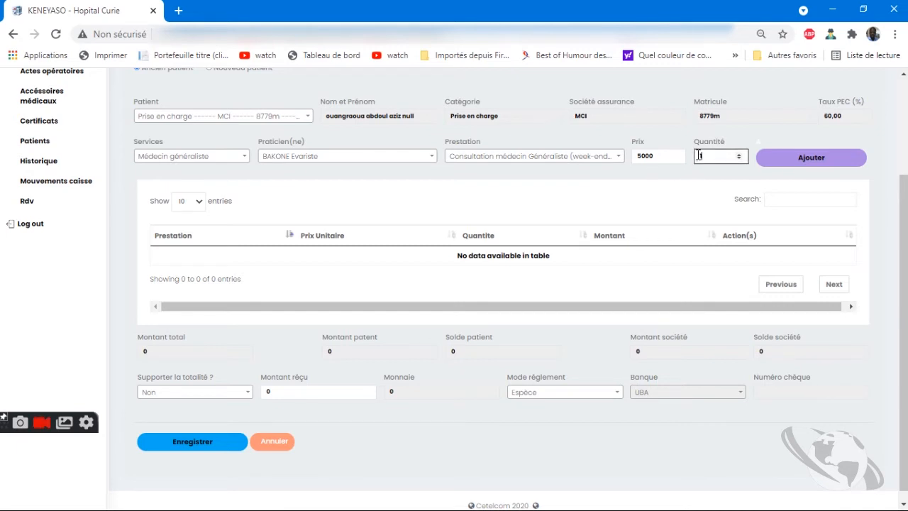
left_click(816, 160)
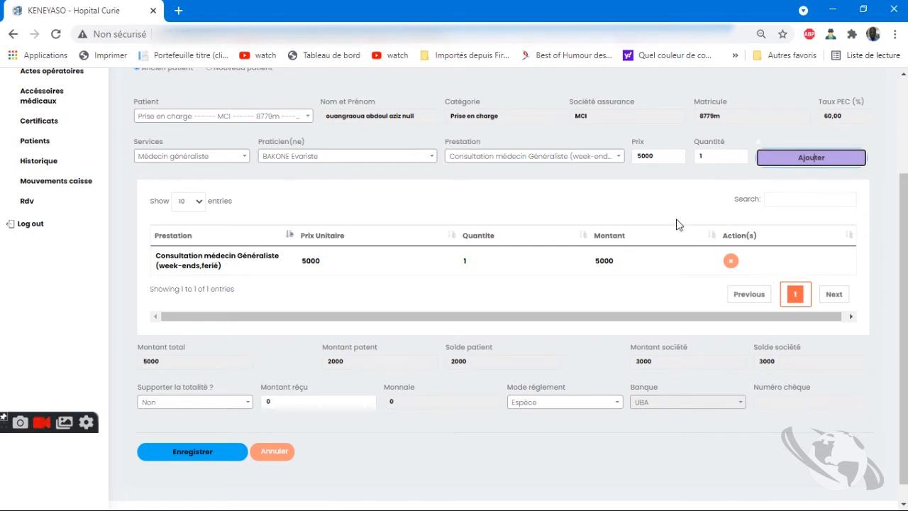
Review the bill's totals: 5000 total, 2000 patient share, 3000 insurer share
left_click_drag(162, 364, 135, 363)
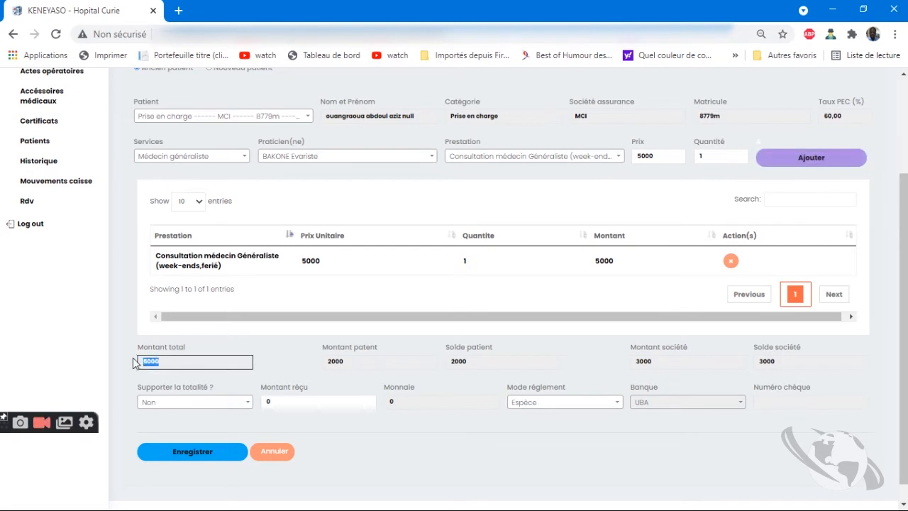
left_click_drag(351, 361, 284, 365)
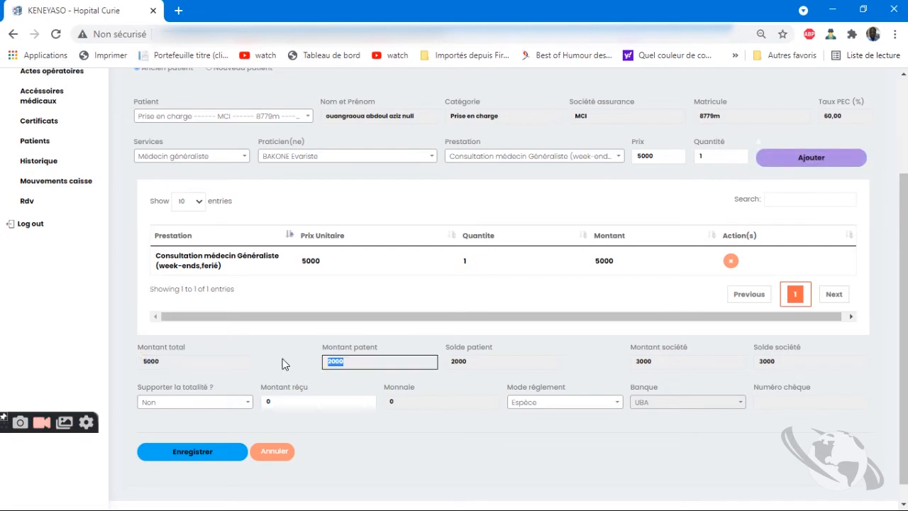
left_click(483, 360)
left_click_drag(460, 360, 449, 361)
left_click_drag(673, 361, 577, 365)
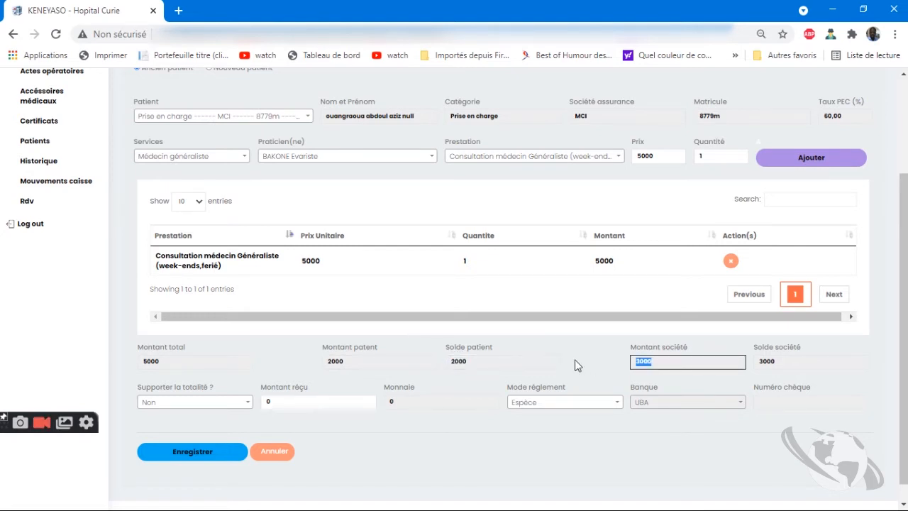
left_click_drag(816, 361, 712, 372)
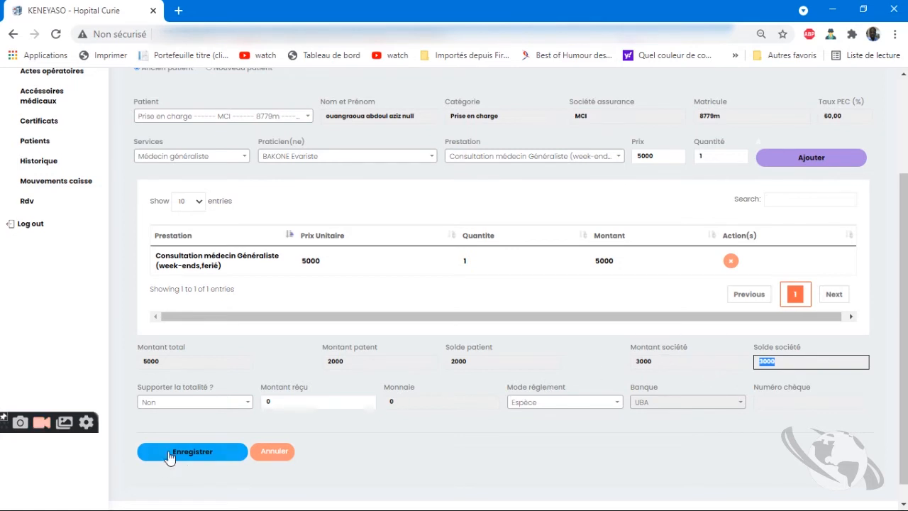
Toggle Supporter la totalité and leave it on Non so the insurer covers its share
left_click(205, 403)
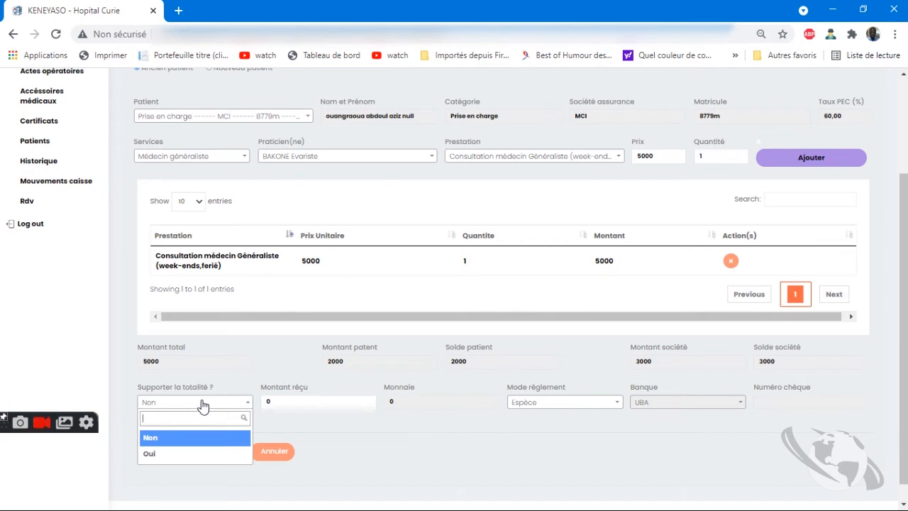
left_click(247, 460)
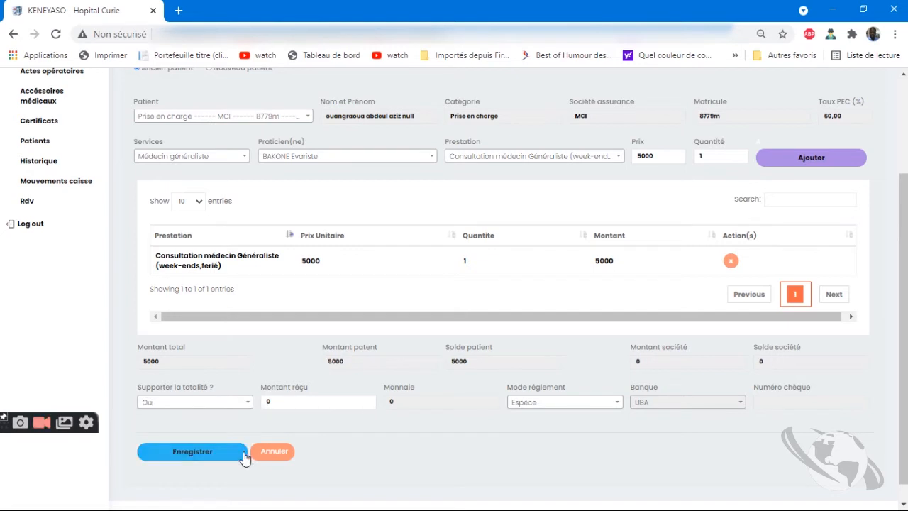
left_click(234, 405)
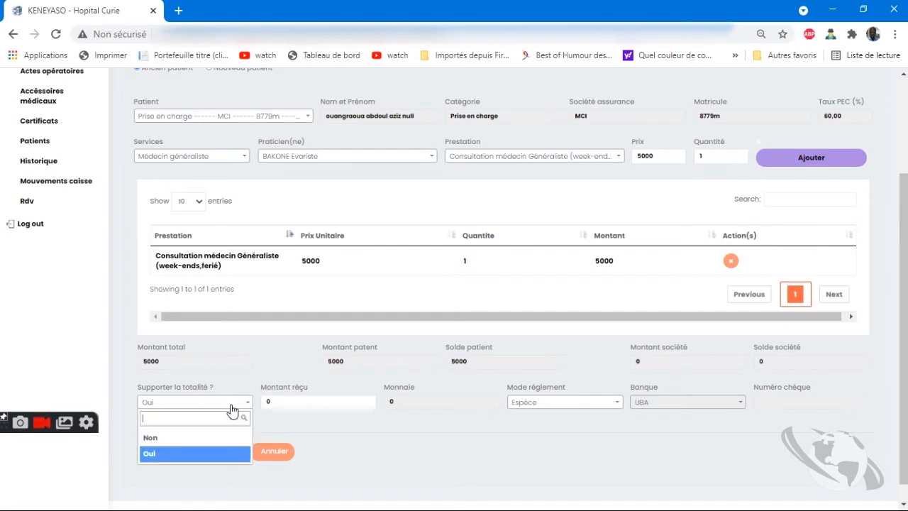
left_click(182, 456)
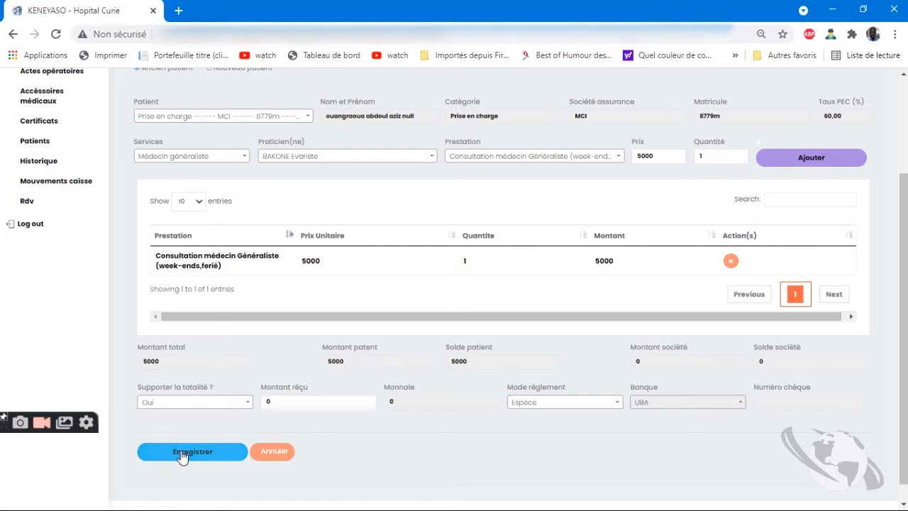
left_click(190, 406)
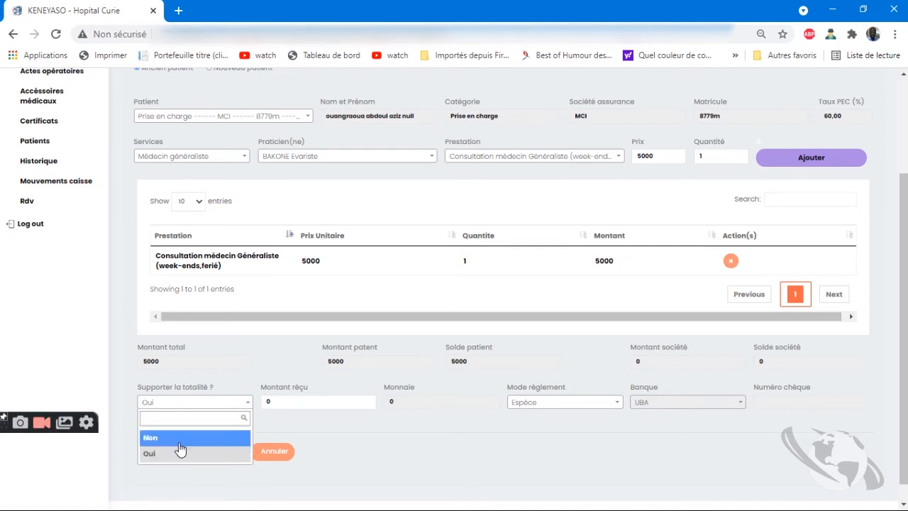
left_click(180, 437)
left_click(188, 409)
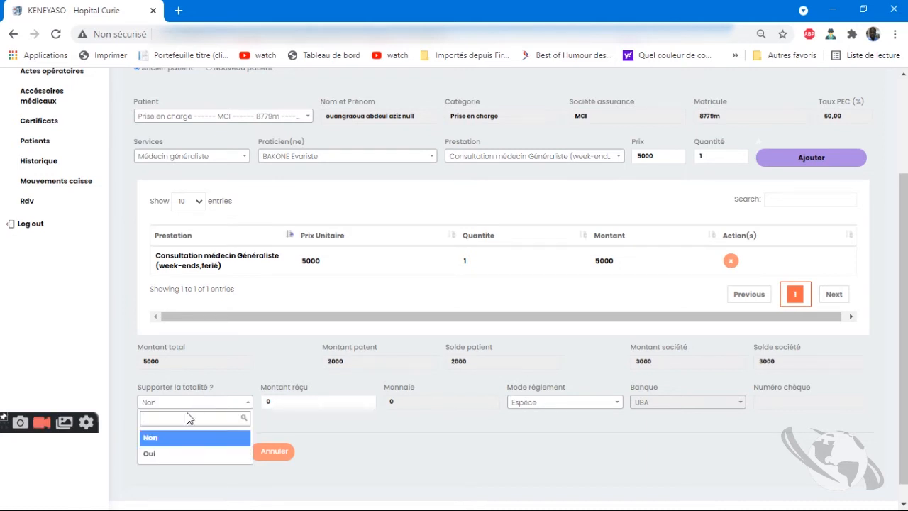
left_click(183, 455)
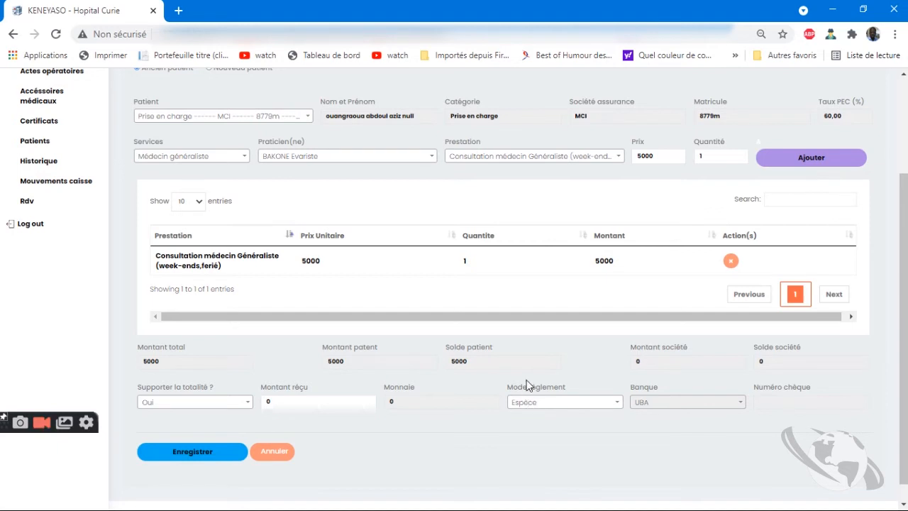
left_click(235, 403)
left_click(210, 436)
Enter 5000 as the amount received, giving 3000 change, and save the payment
left_click(330, 401)
left_click_drag(339, 403, 217, 401)
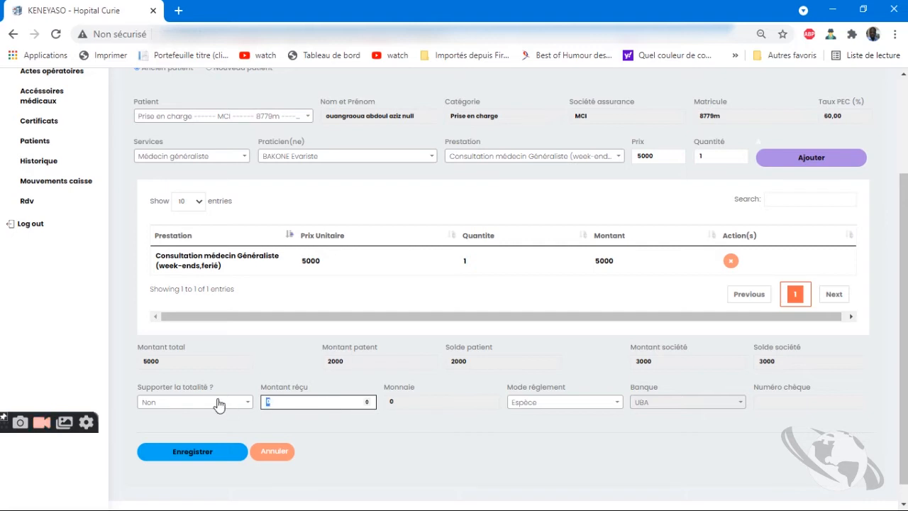
type("5000")
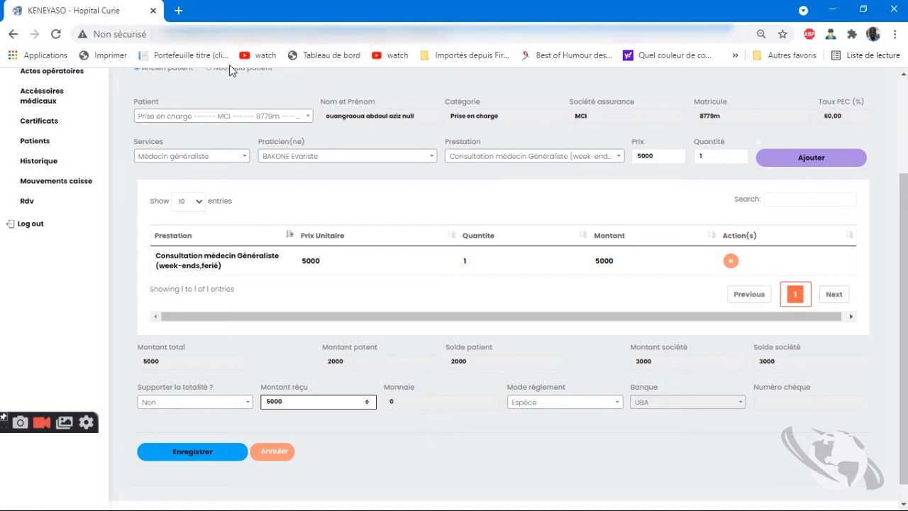
left_click(410, 408)
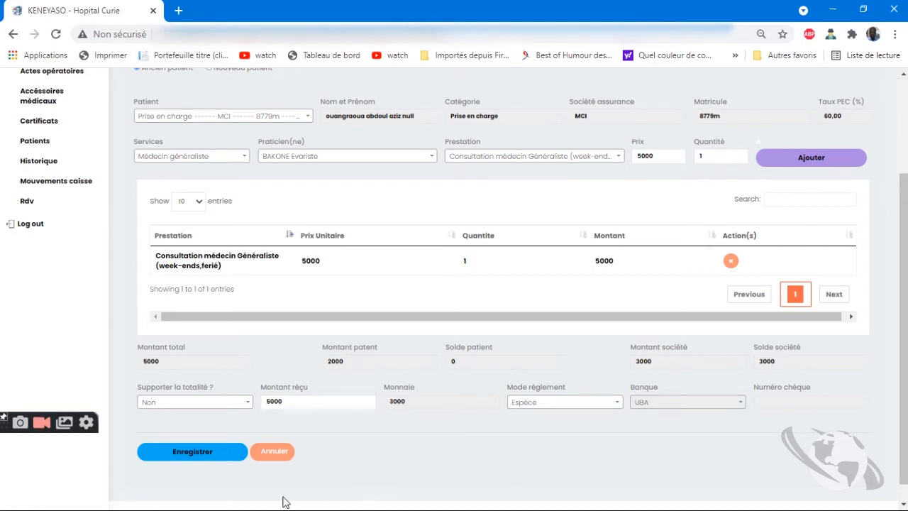
left_click(226, 454)
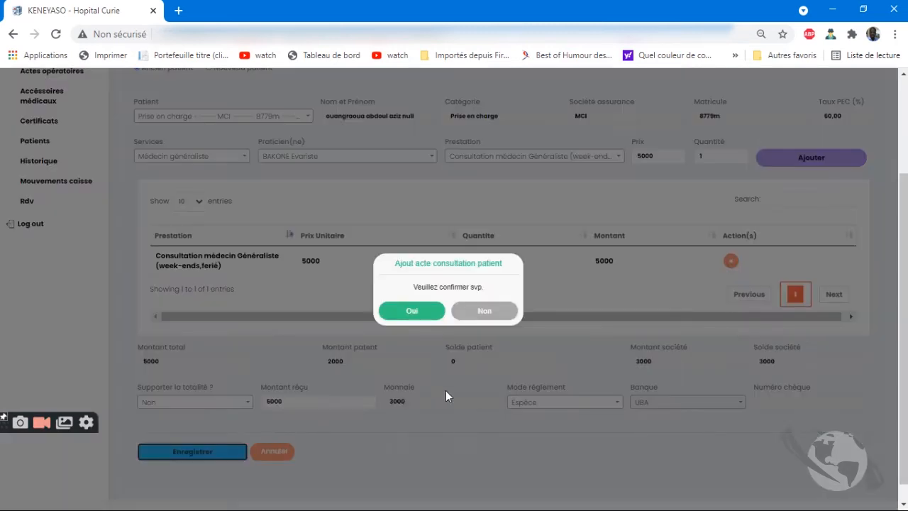
Confirm with Oui to generate the 2,000 F CFA cash receipt
left_click(426, 317)
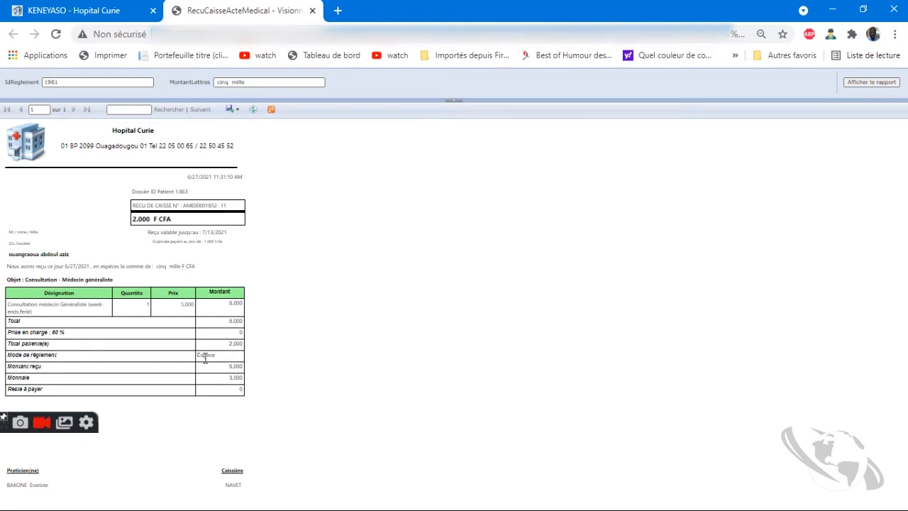
Return to KENEYASO and show Caisse 4's Mouvements caisse with its 2000 balance
left_click(116, 11)
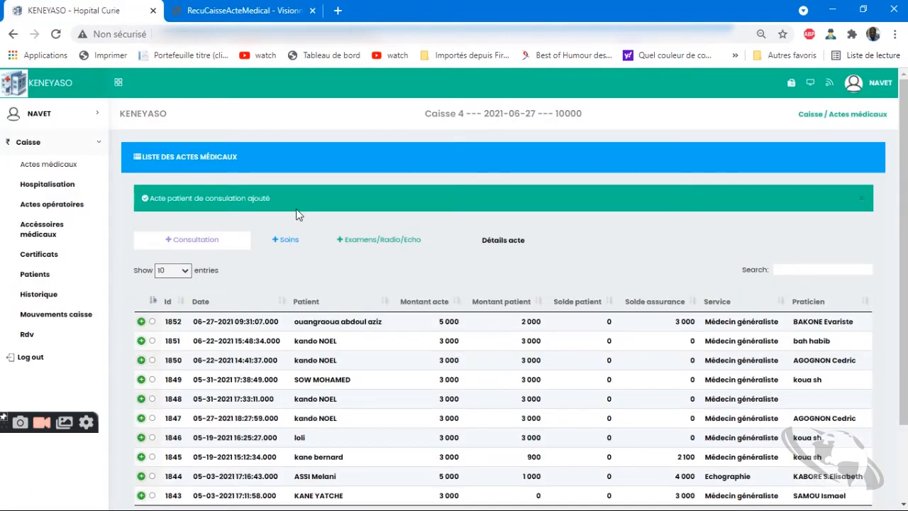
scroll(395, 352, "down", 2)
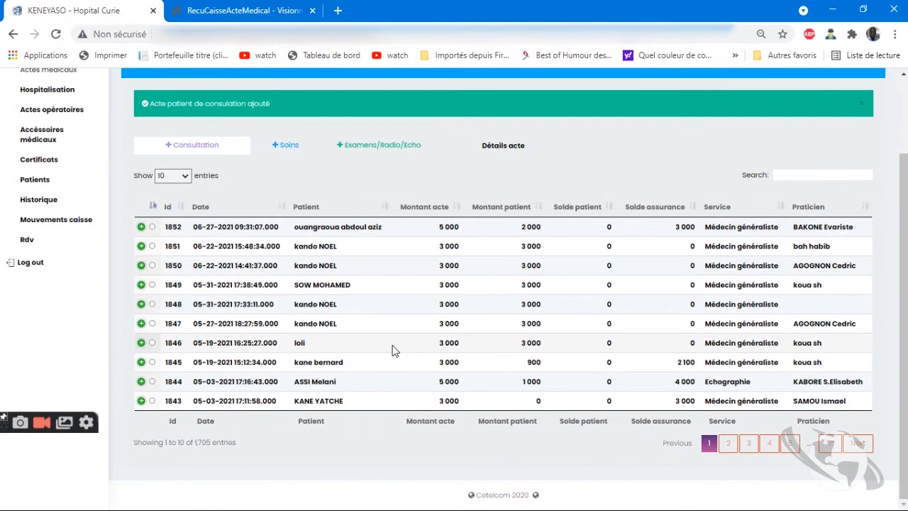
left_click_drag(852, 242, 137, 224)
left_click(210, 275)
left_click(76, 223)
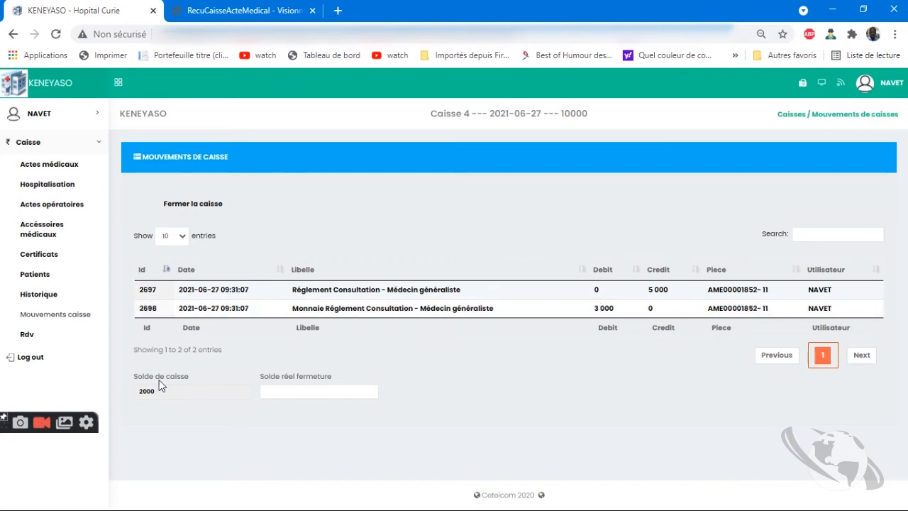
Highlight the 2000 cash balance, then log the cashier out from the user menu
left_click_drag(160, 391, 135, 391)
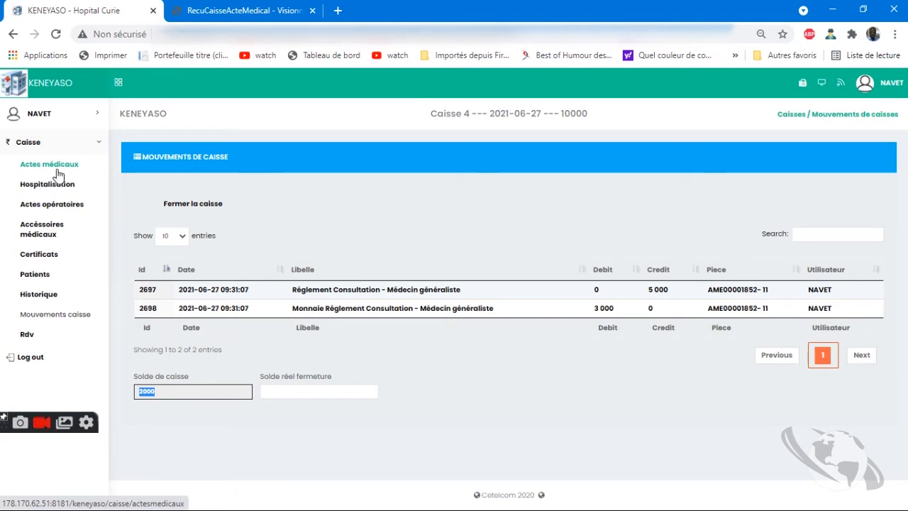
left_click(876, 83)
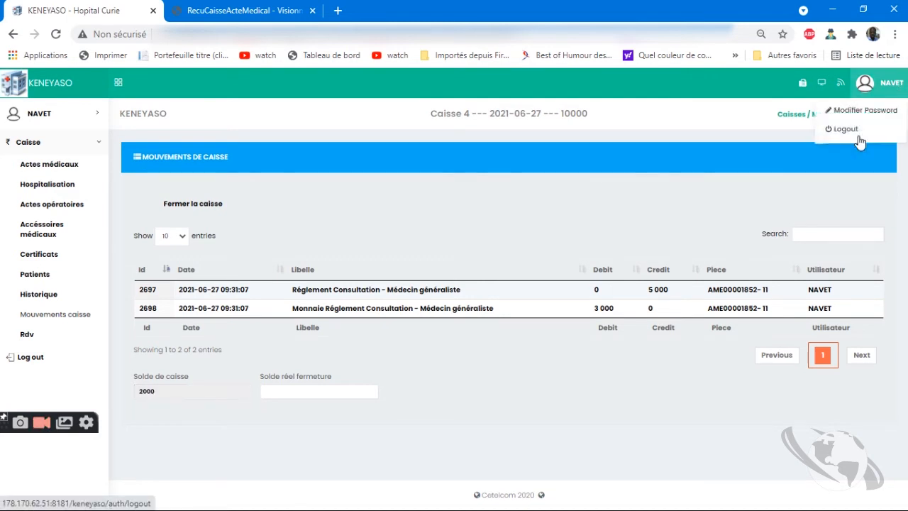
left_click(855, 126)
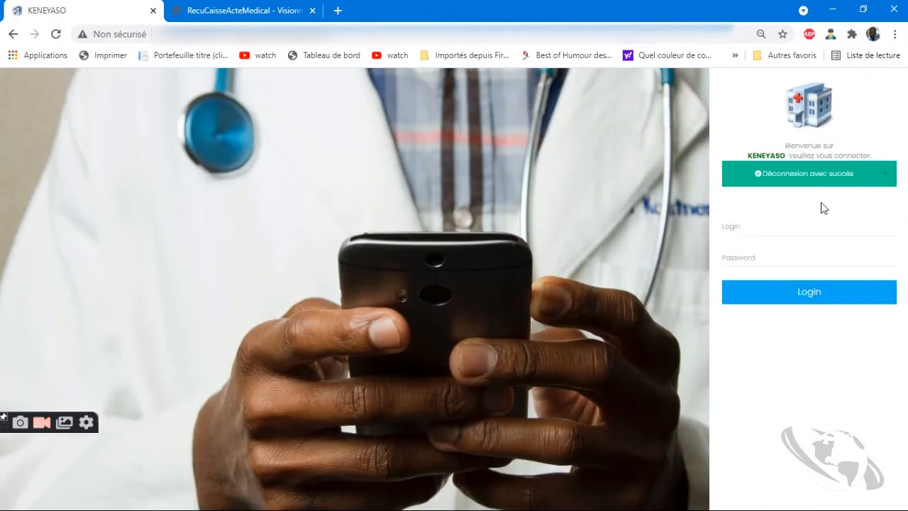
Sign in with a saved username and its password, then reach Gestion des caisses
left_click(819, 190)
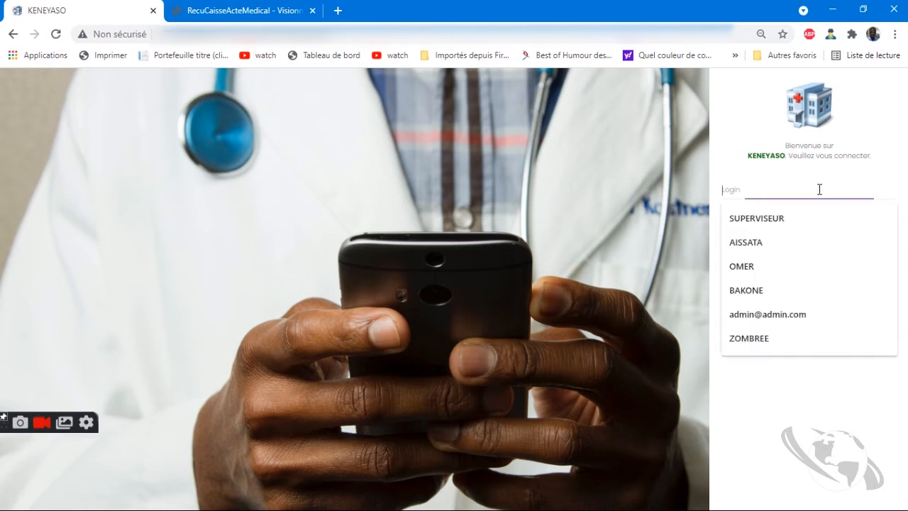
left_click(757, 265)
left_click(761, 221)
type("••")
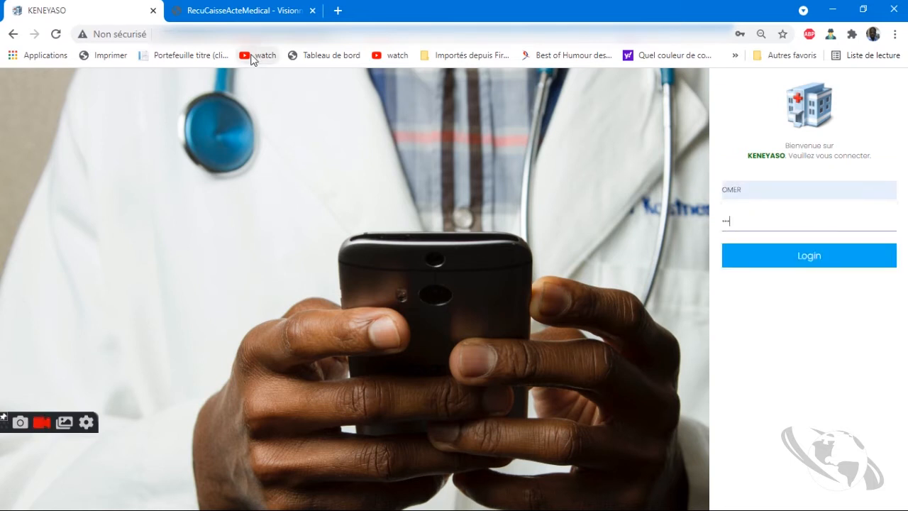
key("Return")
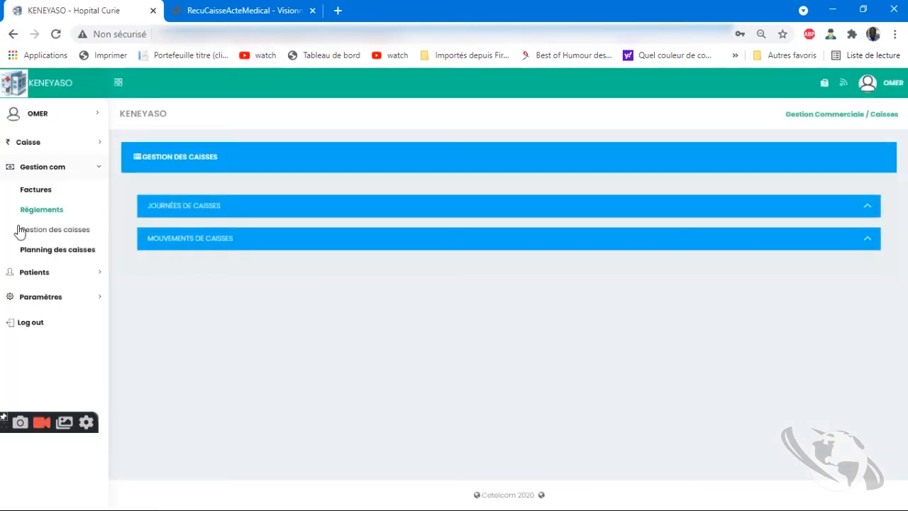
left_click(51, 192)
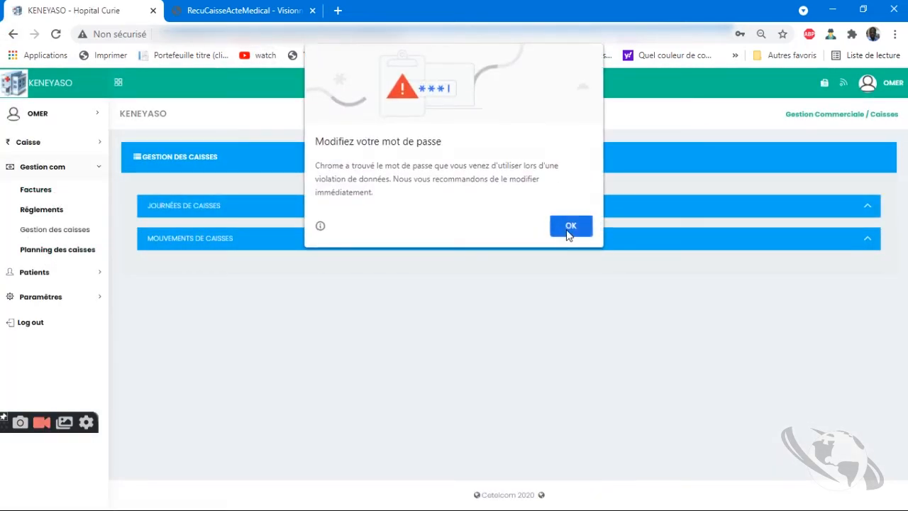
Dismiss the password warning and show movements for the open Caisse 4 day, row 68
left_click(570, 231)
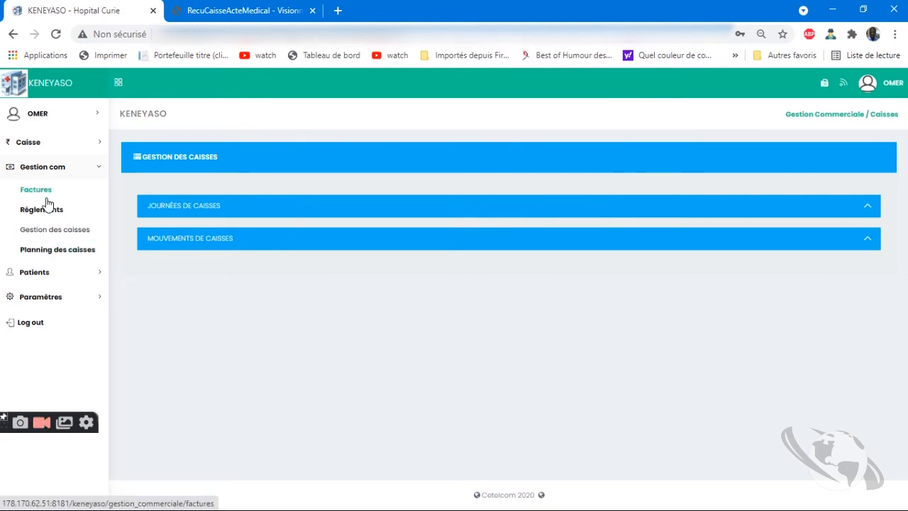
left_click(223, 213)
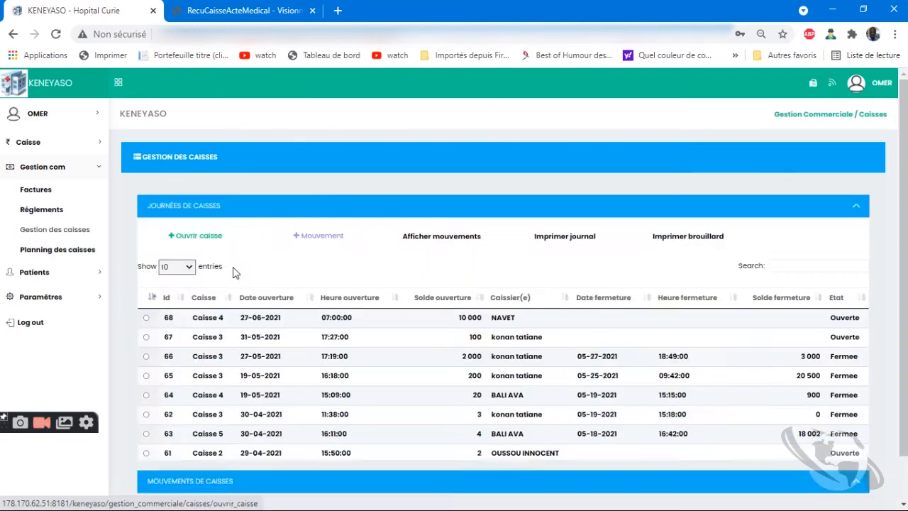
left_click(146, 319)
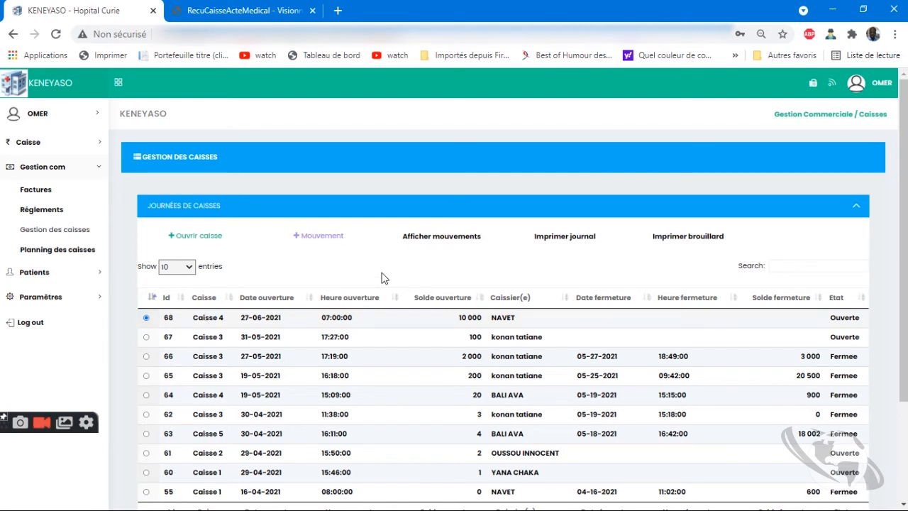
left_click(428, 235)
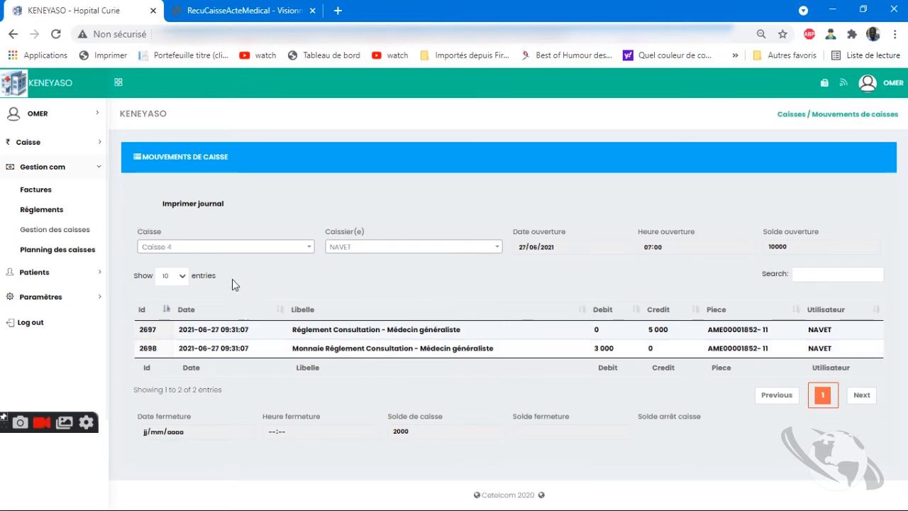
Open the cash registers list, then log out of the account
left_click(238, 249)
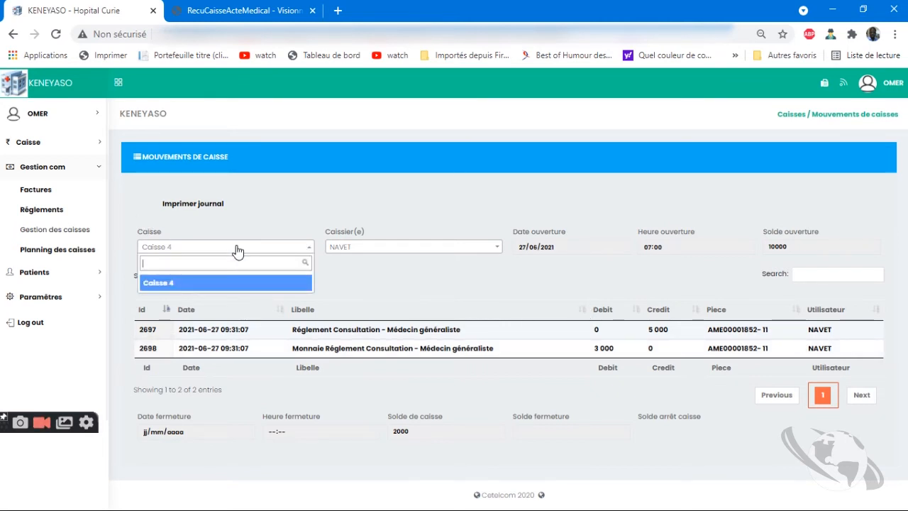
left_click(872, 83)
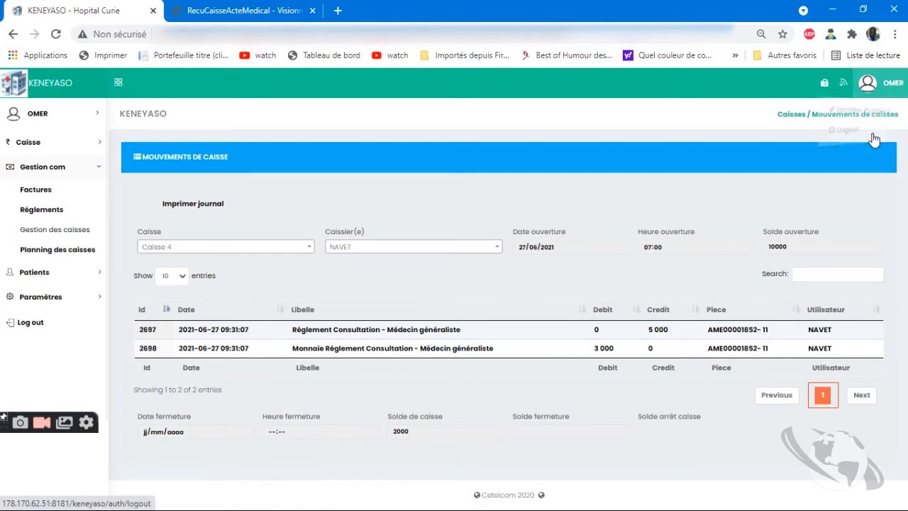
left_click(870, 134)
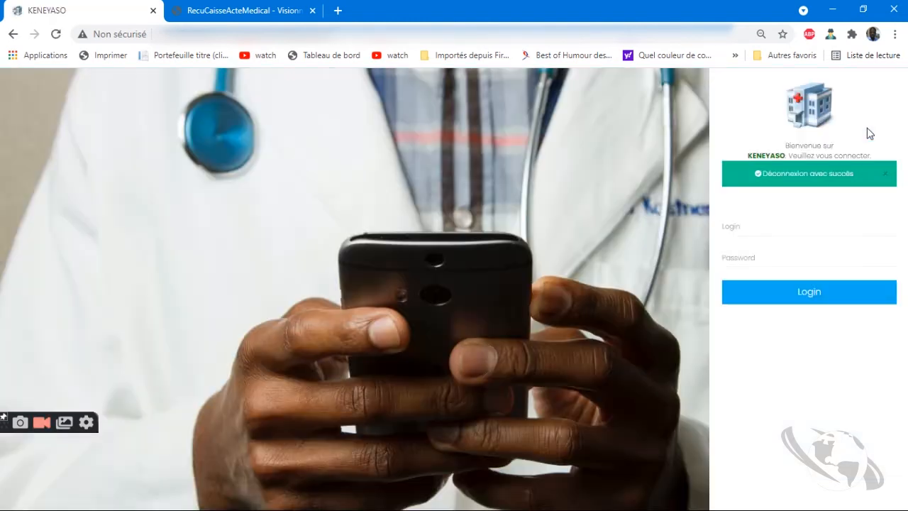
Log in with a saved cashier username and password to reach Caisse 4's medical acts list
left_click(776, 233)
left_click(769, 278)
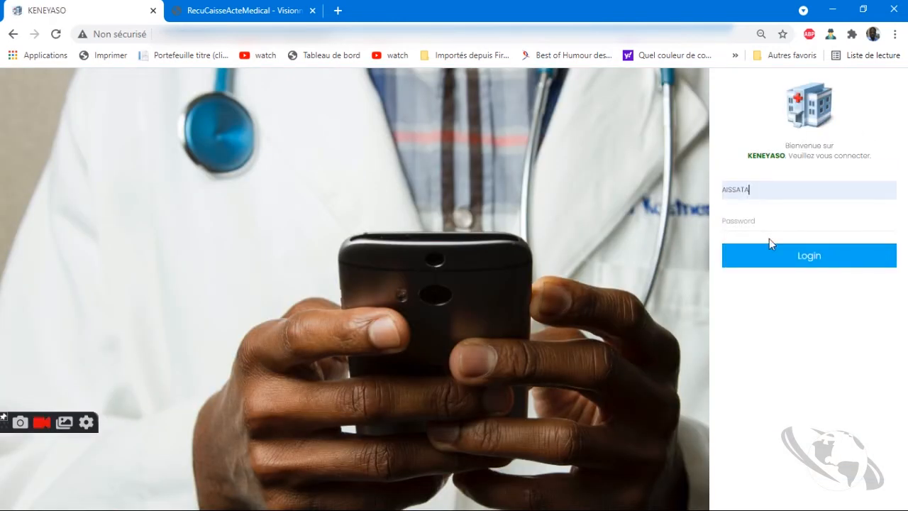
type("•")
key("Return")
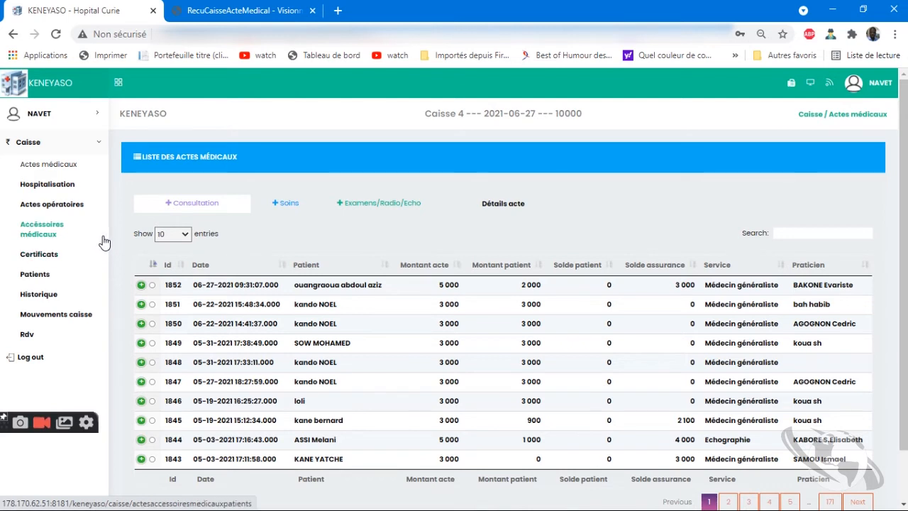
Start a '+ Soins' entry, then switch to the Hospitalisation list showing 51 entries
left_click(281, 215)
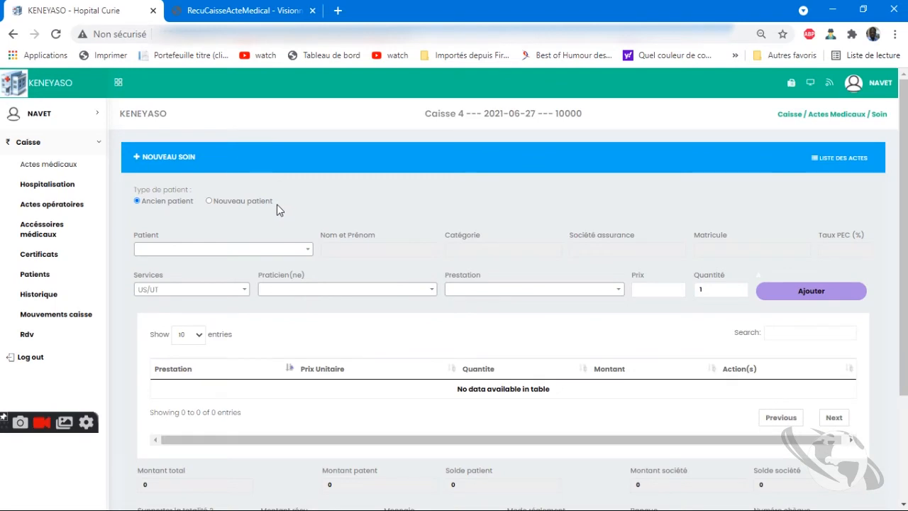
left_click(297, 258)
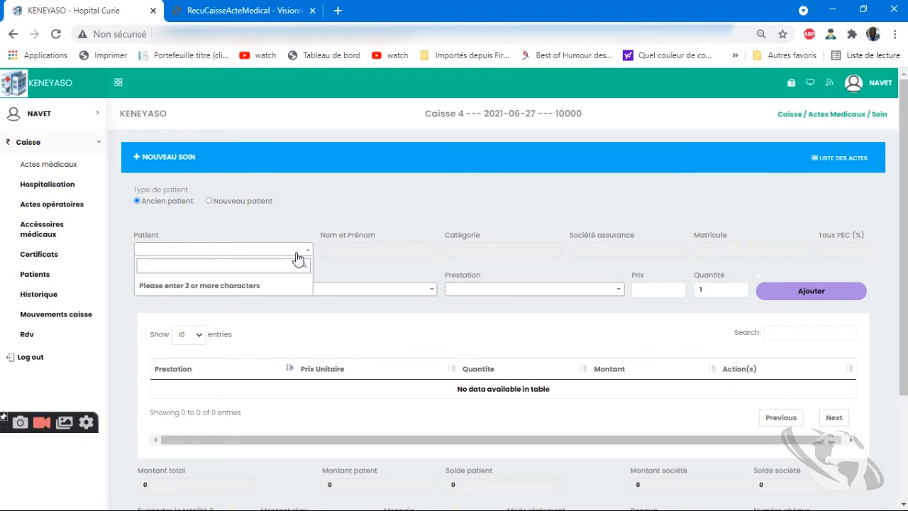
left_click(48, 188)
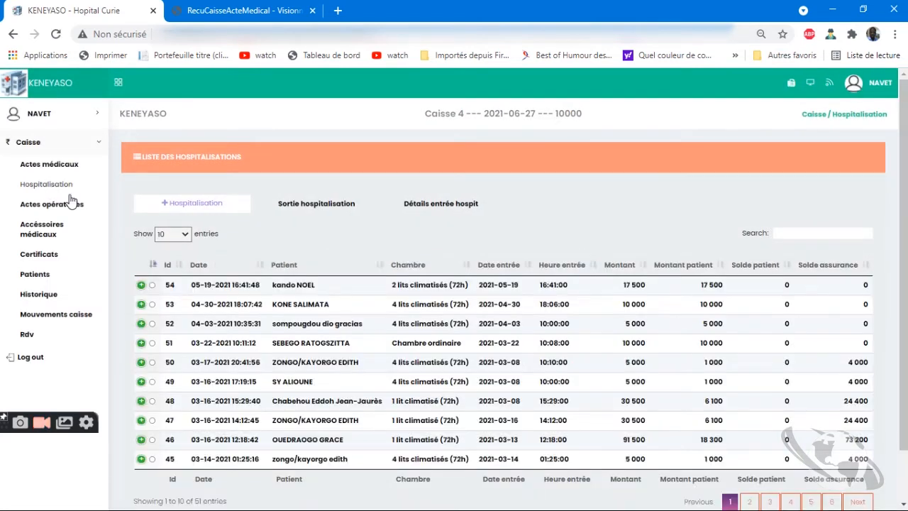
Start a new hospitalisation and search the existing patients by part of a name
left_click(193, 205)
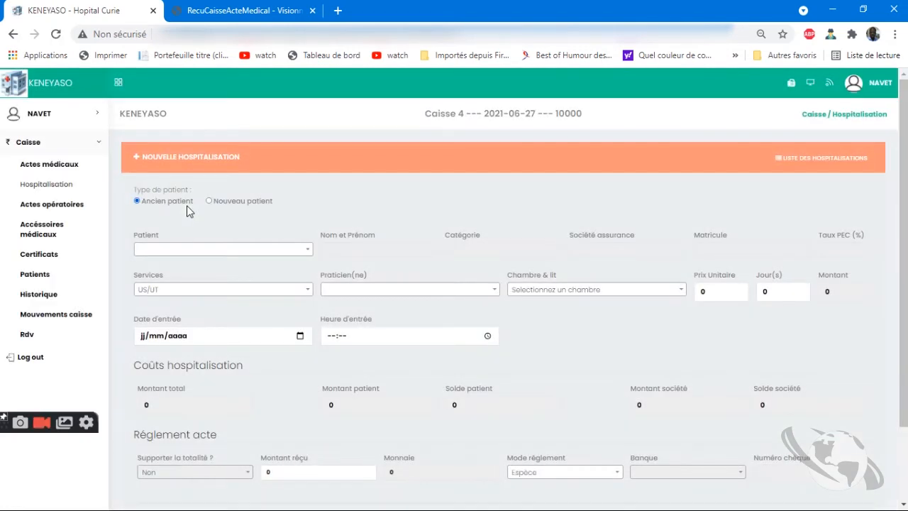
left_click(213, 255)
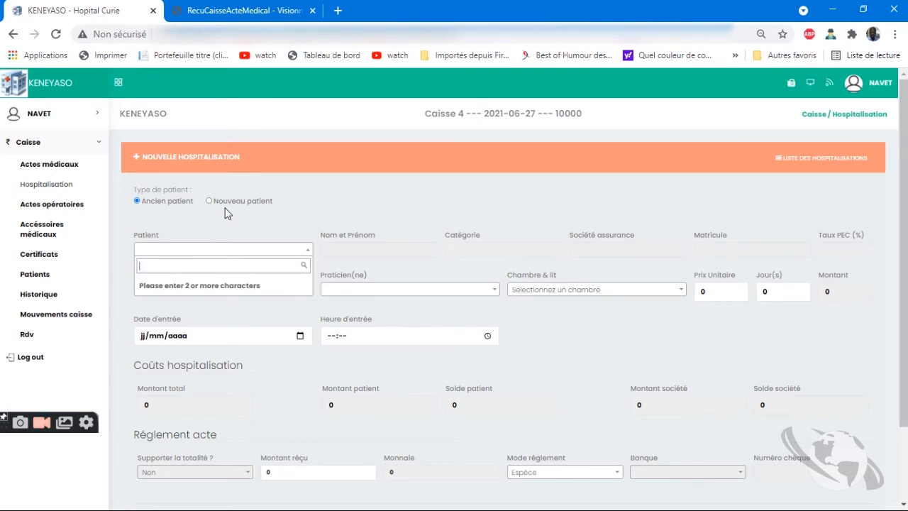
type("oue")
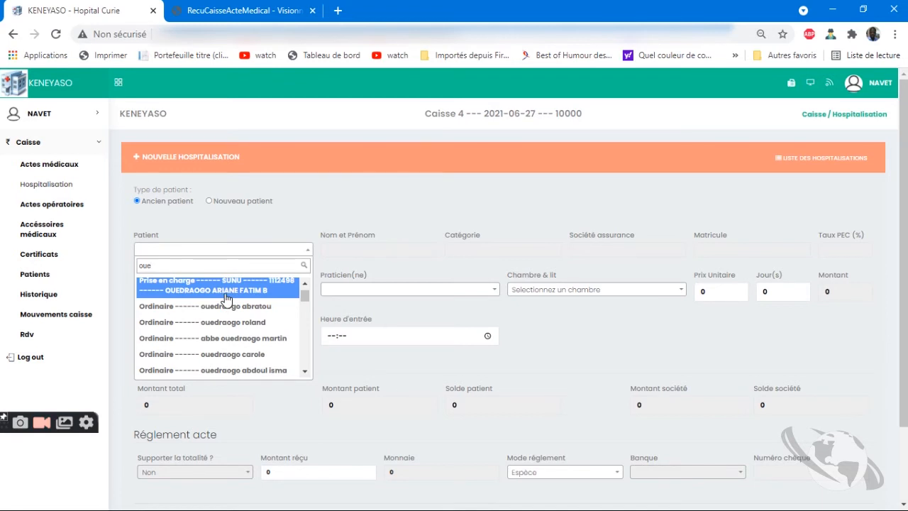
Choose the insured patient from the results and set the service to Maternité
left_click(226, 300)
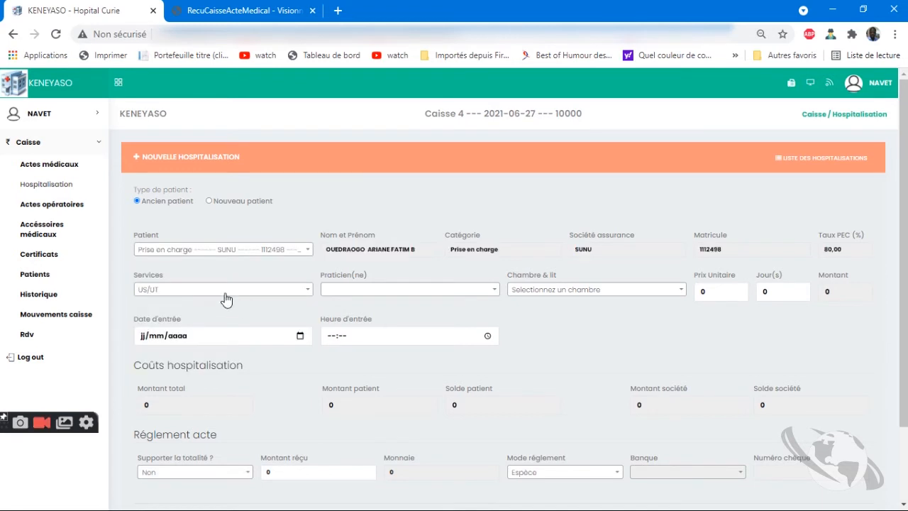
left_click(269, 291)
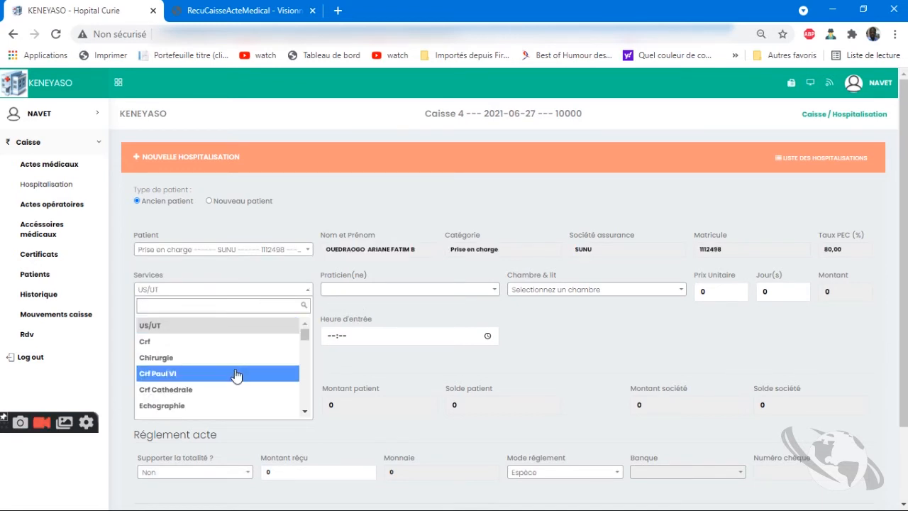
type("ma")
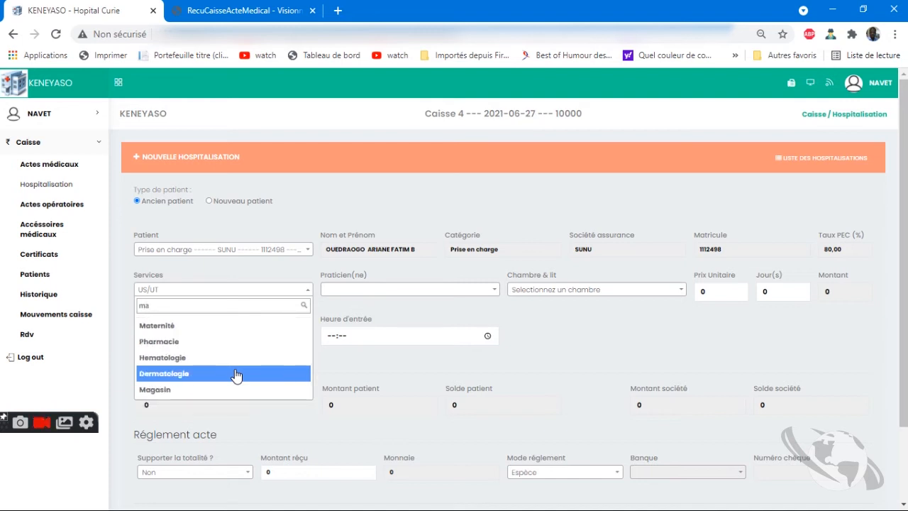
type("t")
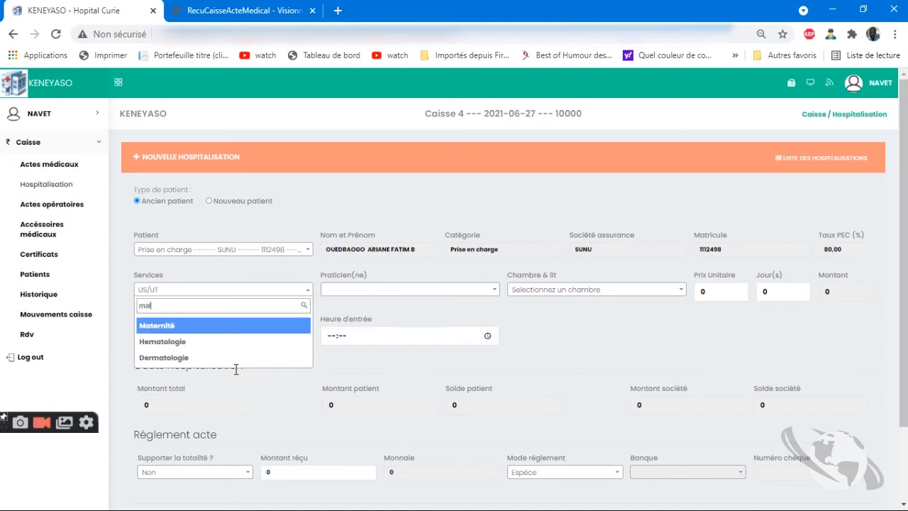
key("Return")
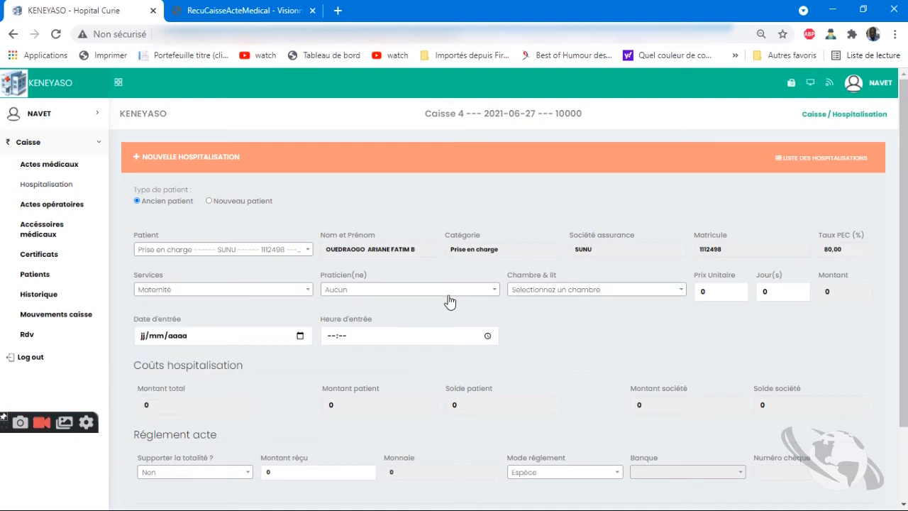
Assign a practitioner and the 4 lits ventilés et plus (72h) room
left_click(449, 291)
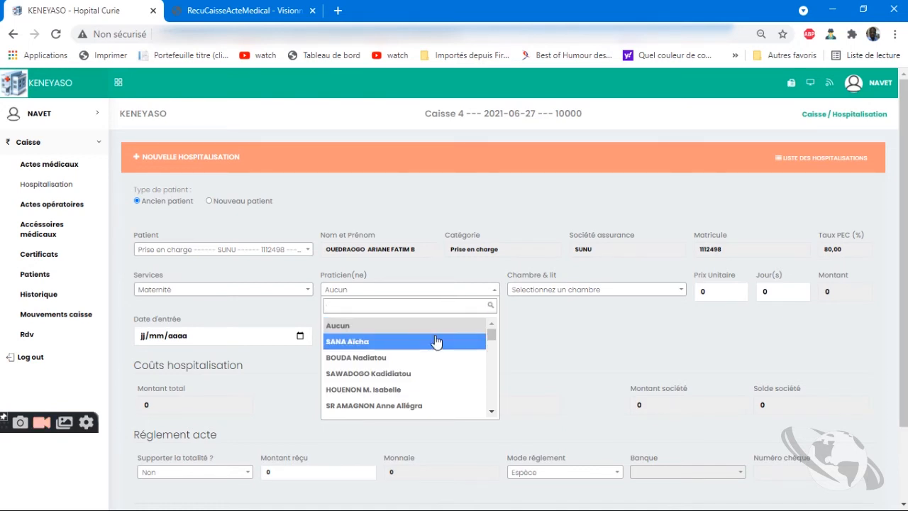
scroll(429, 375, "down", 3)
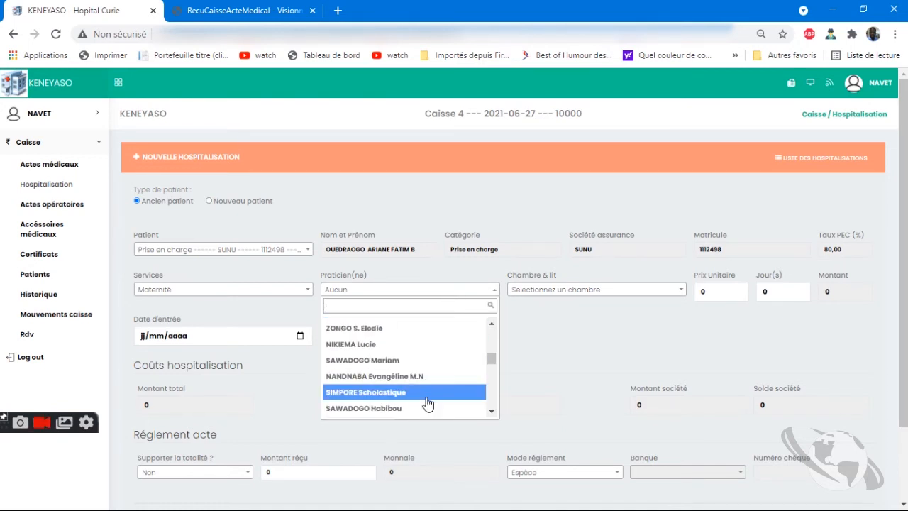
left_click(426, 409)
left_click(584, 291)
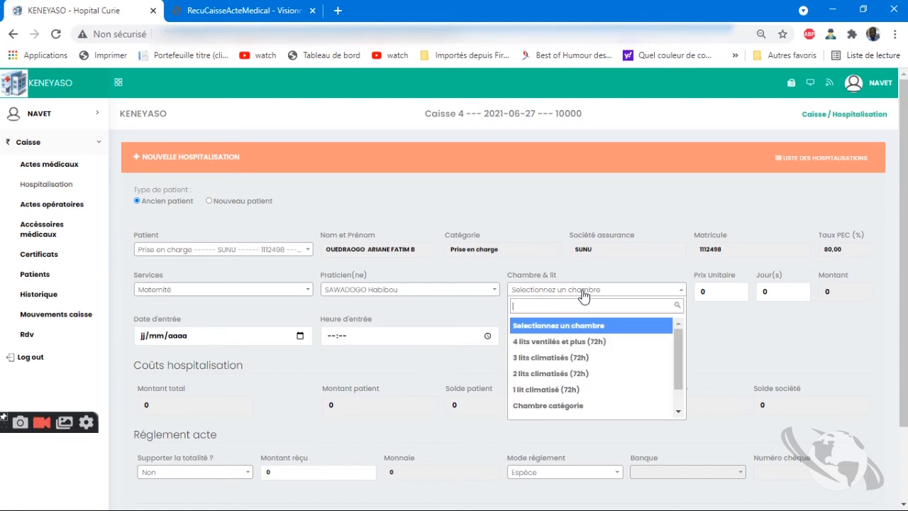
left_click(578, 343)
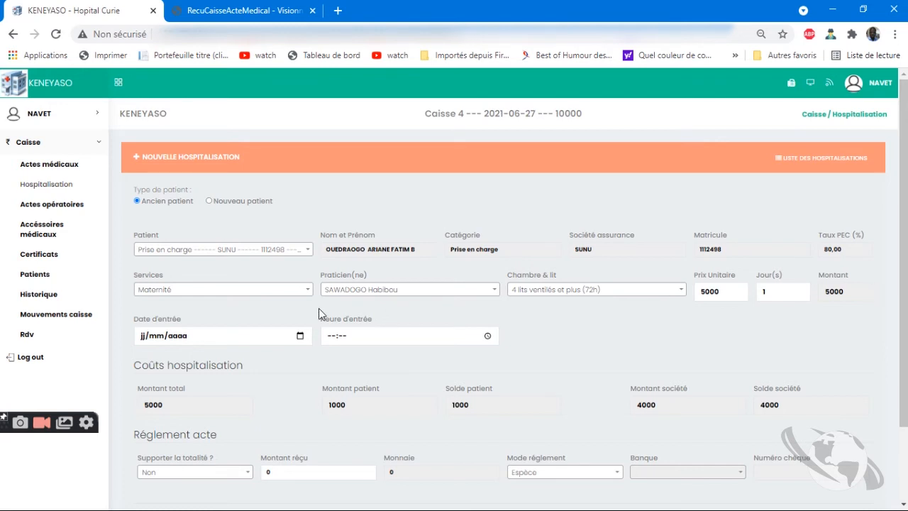
Set the entry date to 27/06/2021 and entry time to 08:00
left_click(301, 337)
left_click(230, 431)
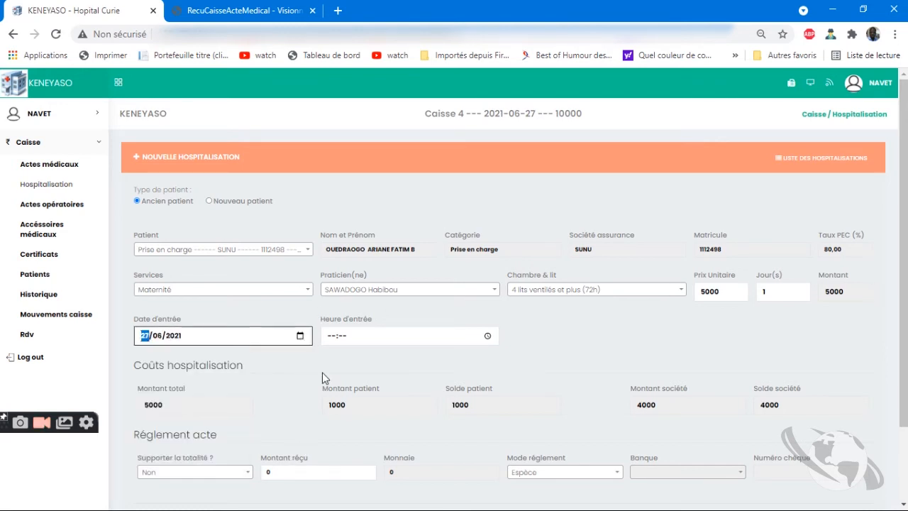
left_click(329, 343)
type("0800")
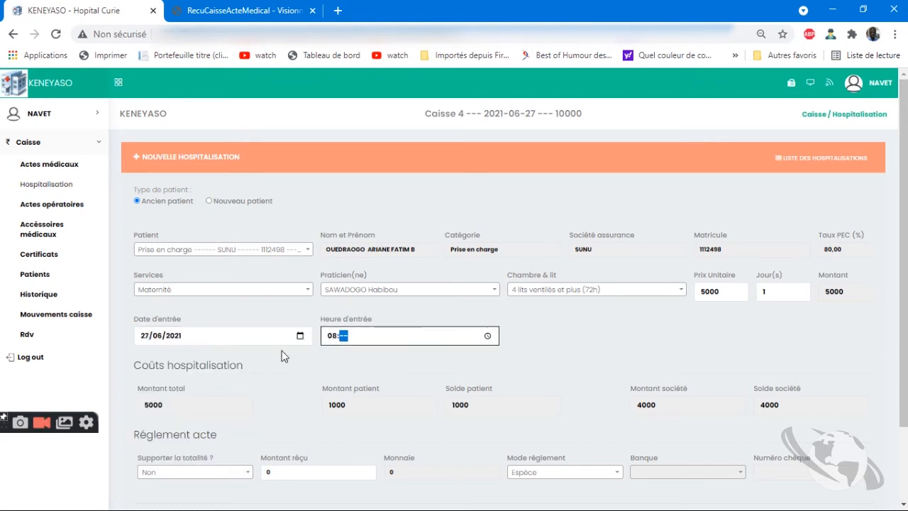
scroll(226, 389, "down", 3)
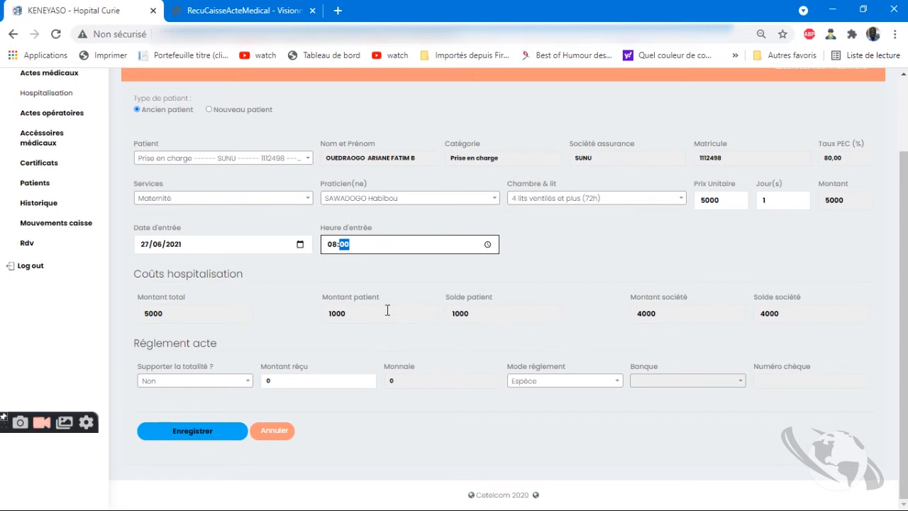
Replace the patient with the ordinary uninsured one and reset the service to Maternité
left_click(307, 157)
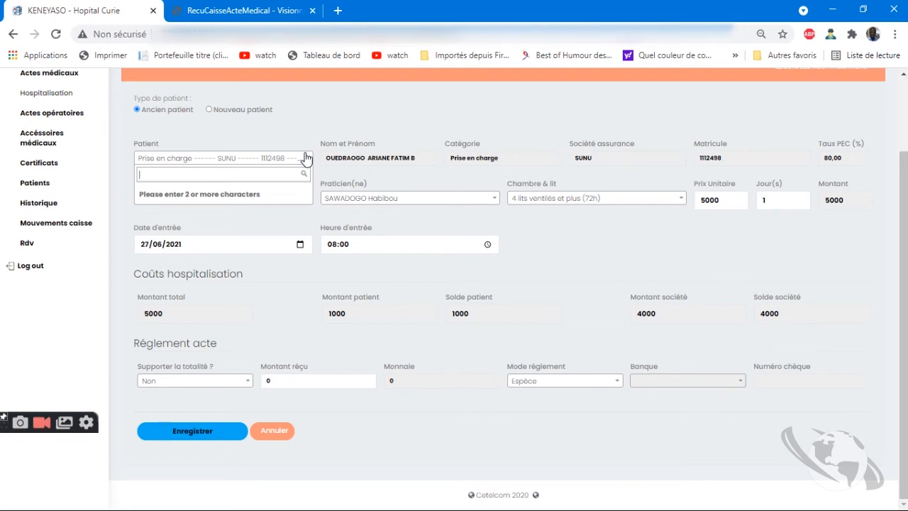
type("oued")
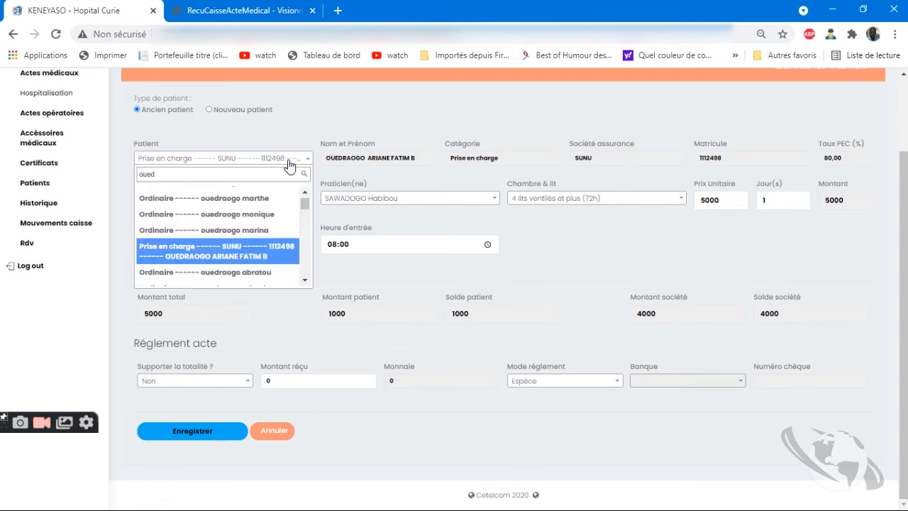
left_click(250, 204)
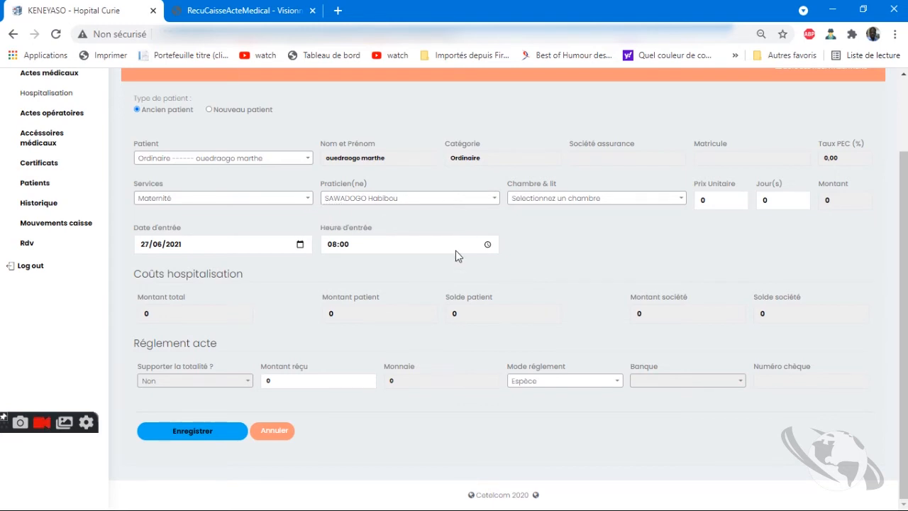
left_click(546, 203)
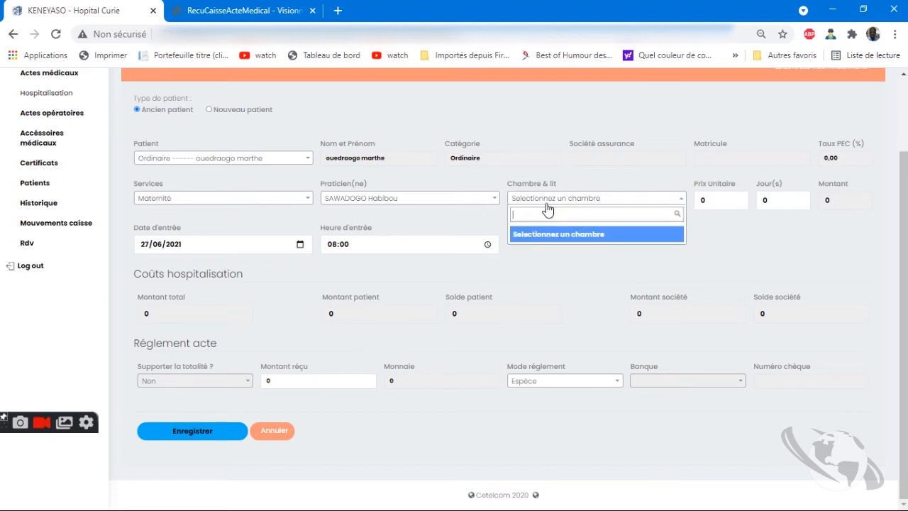
left_click(242, 200)
left_click(205, 250)
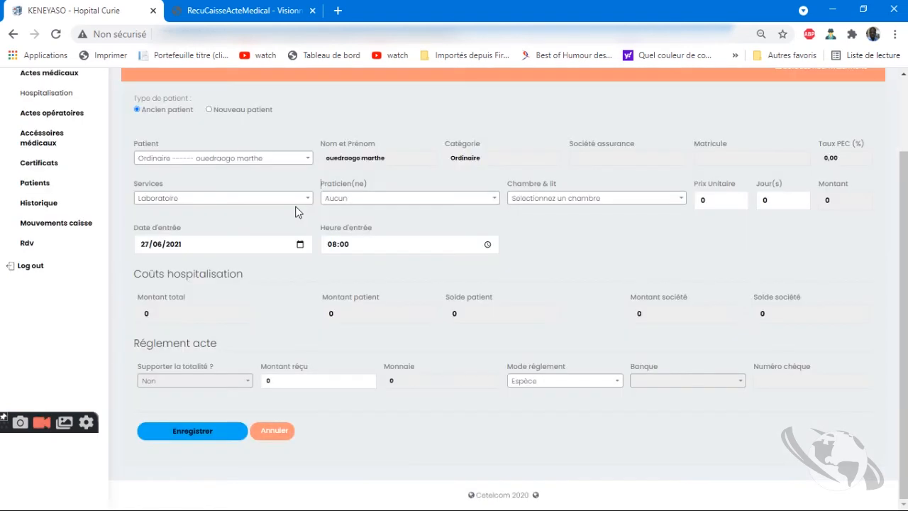
left_click(296, 204)
type("mat")
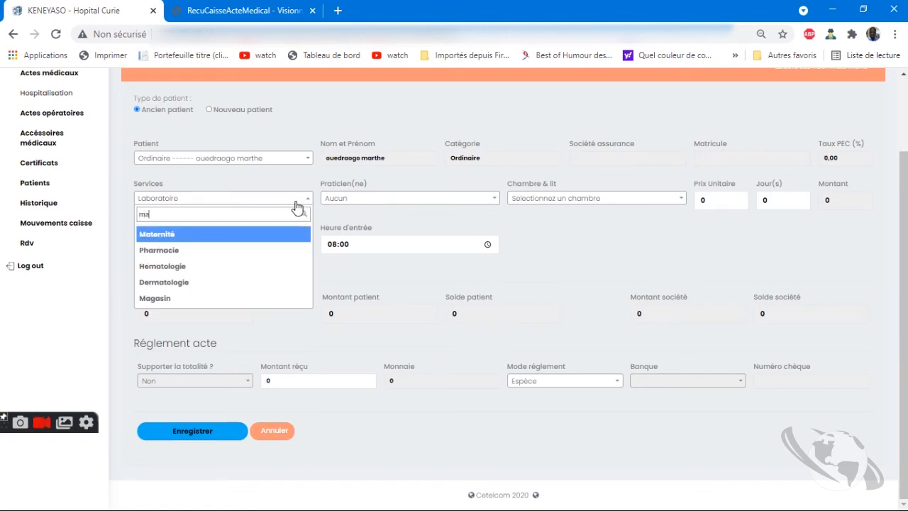
left_click(280, 235)
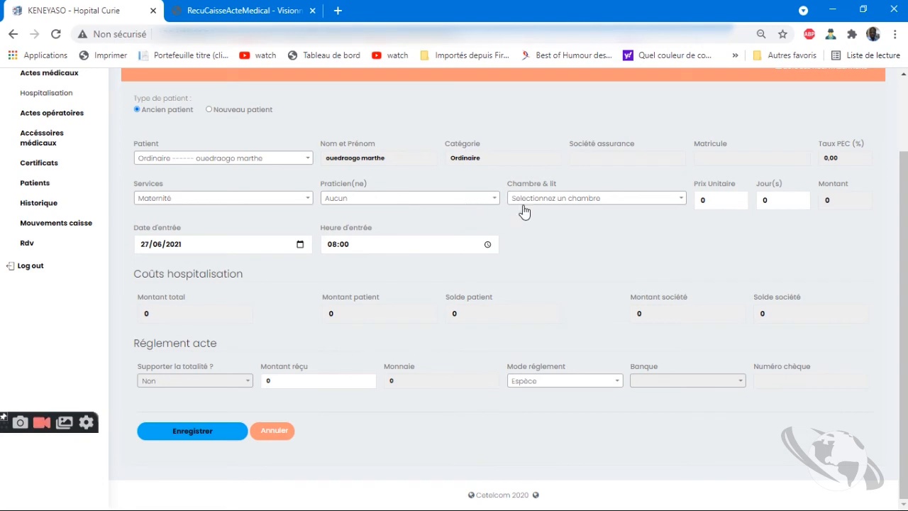
Reassign a practitioner and the 4 lits ventilés et plus (72h) room
left_click(481, 199)
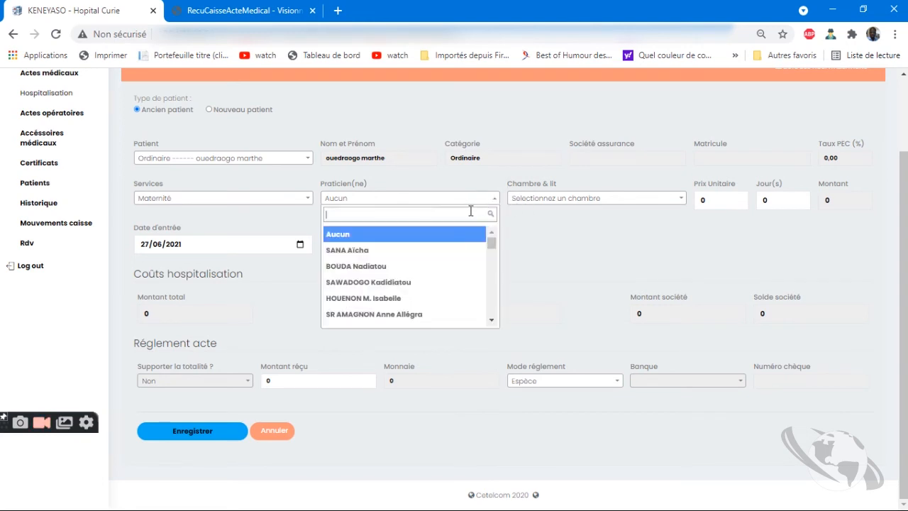
left_click(408, 254)
left_click(582, 198)
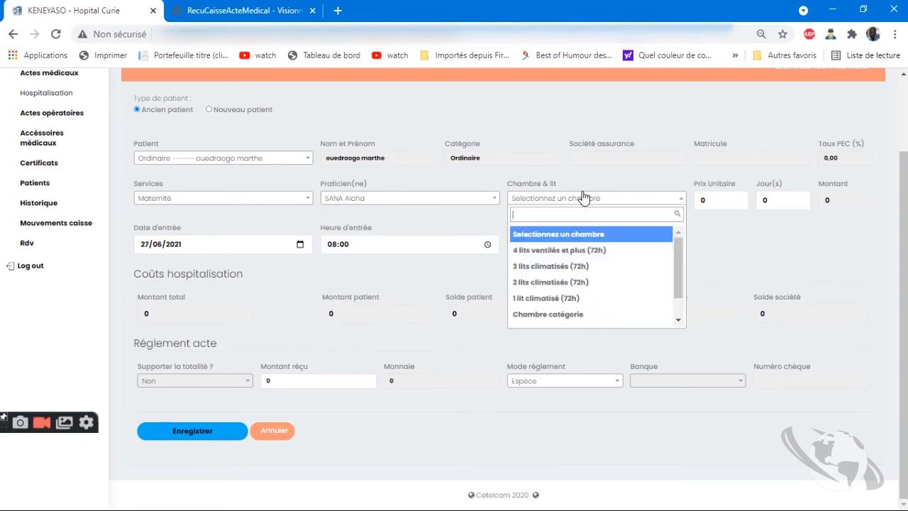
left_click(575, 250)
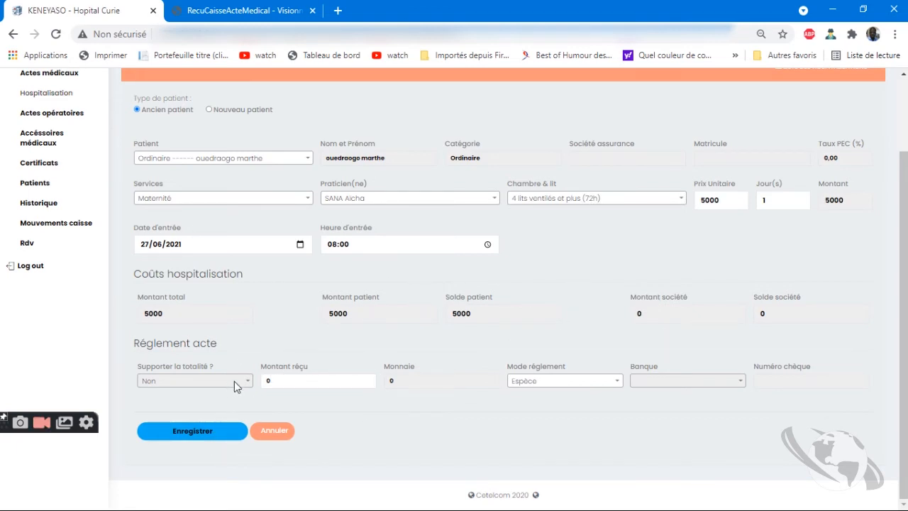
Record 10000 received with 5000 change and save the hospitalisation, confirming with Oui
left_click(319, 381)
double_click(321, 381)
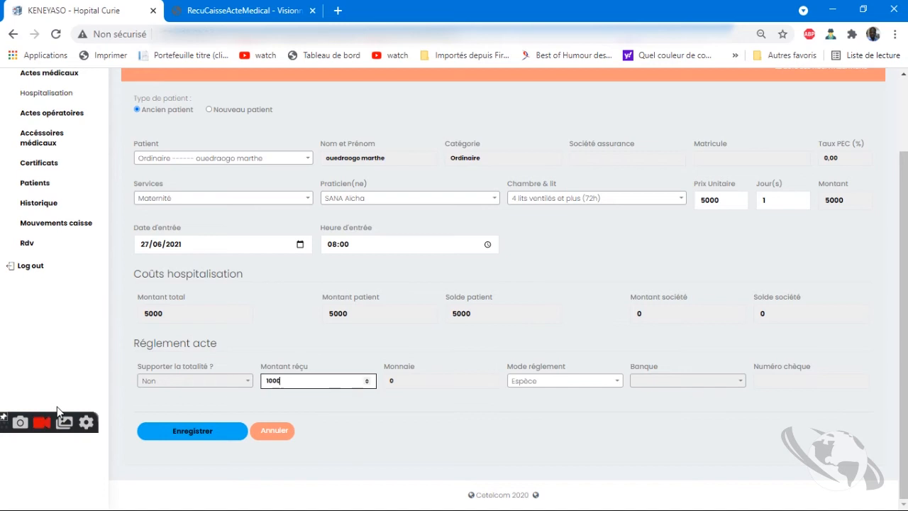
left_click(629, 435)
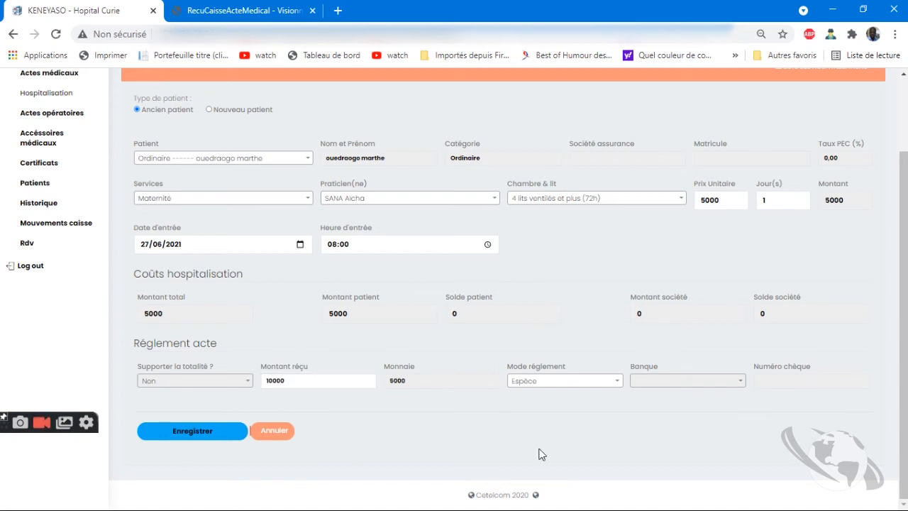
left_click(235, 432)
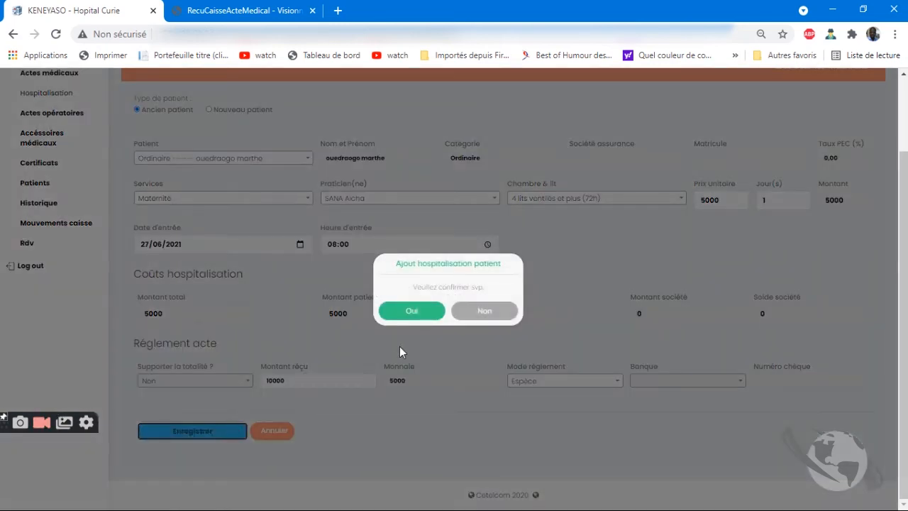
left_click(404, 317)
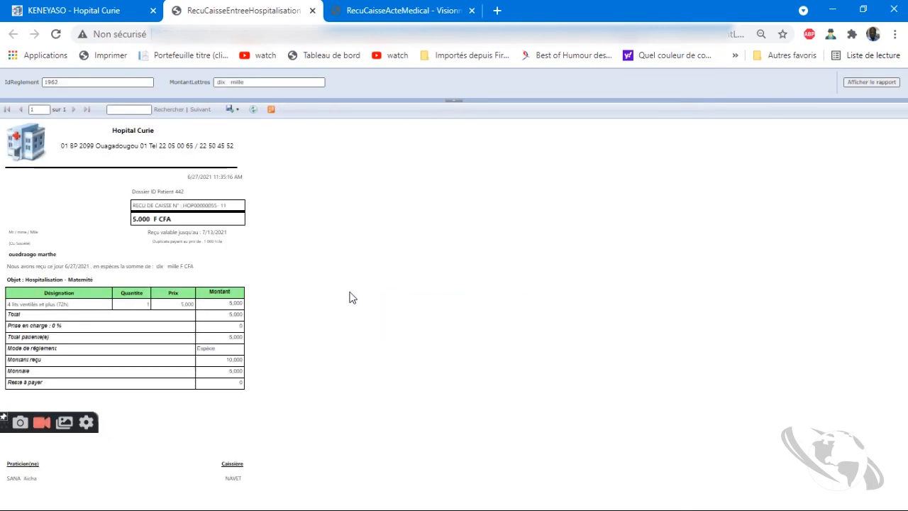
Back in the KENEYASO tab, log the cashier out from the user menu
left_click(137, 11)
left_click(867, 82)
left_click(866, 129)
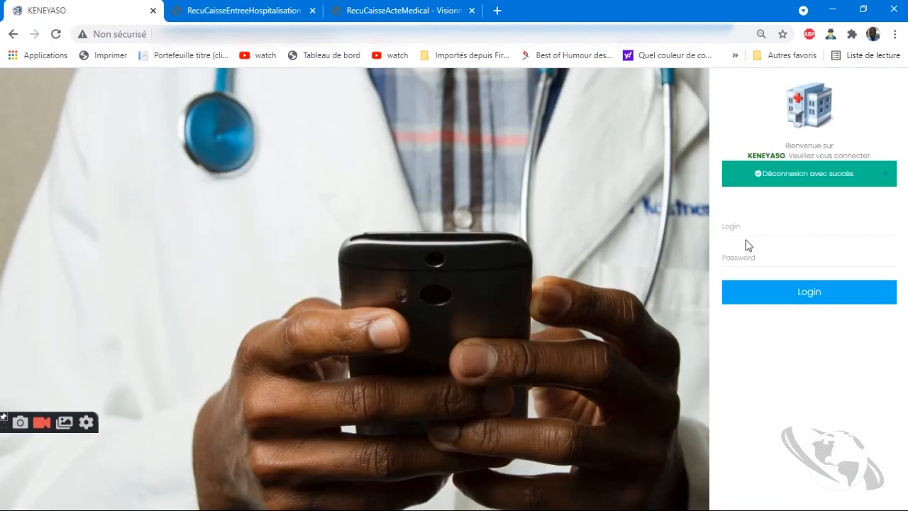
Sign in with a saved management login, dismiss the browser warning, and open Factures
left_click(759, 233)
left_click(762, 299)
left_click(745, 220)
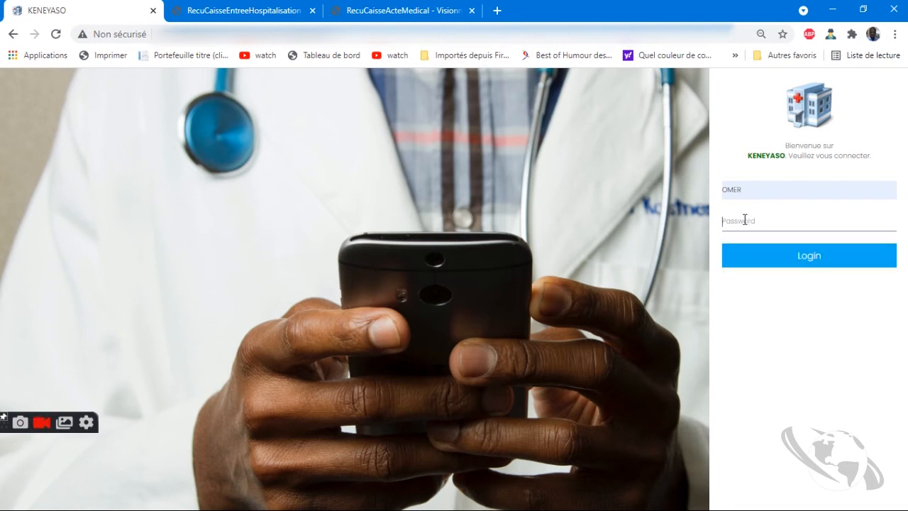
type("o")
key("Return")
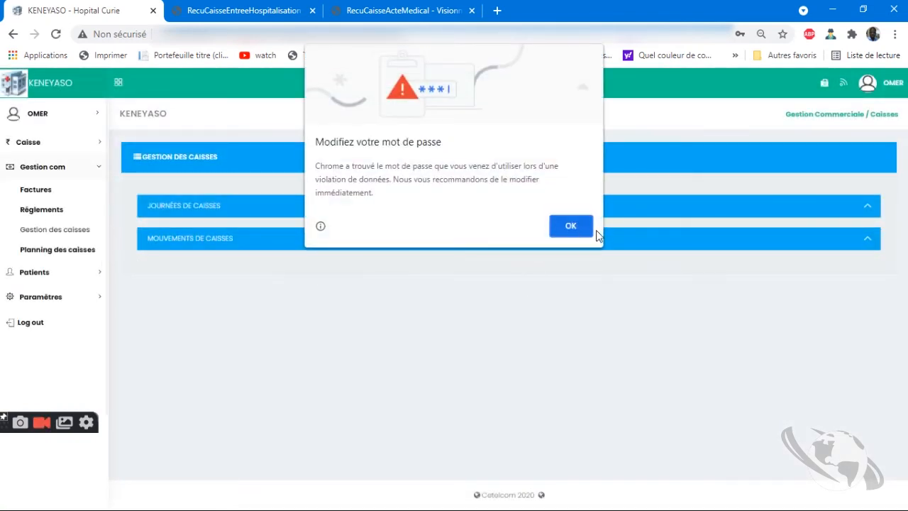
left_click(585, 228)
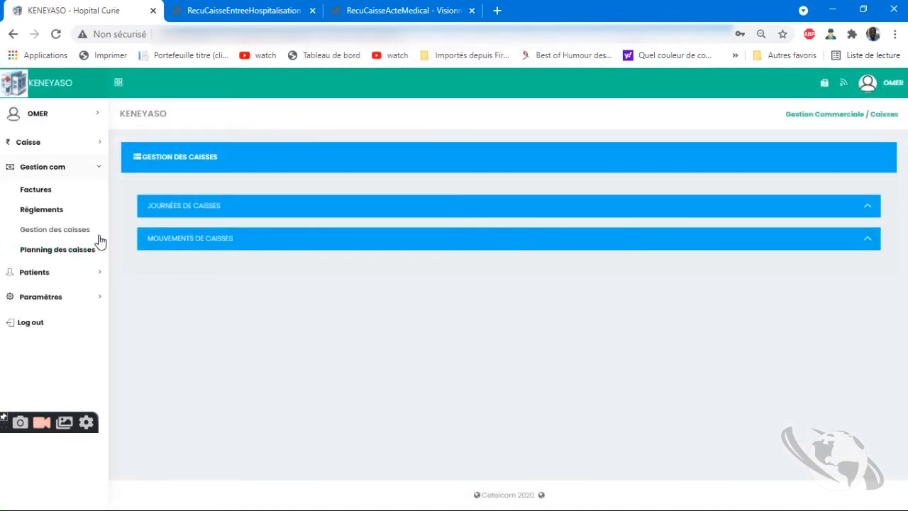
left_click(46, 198)
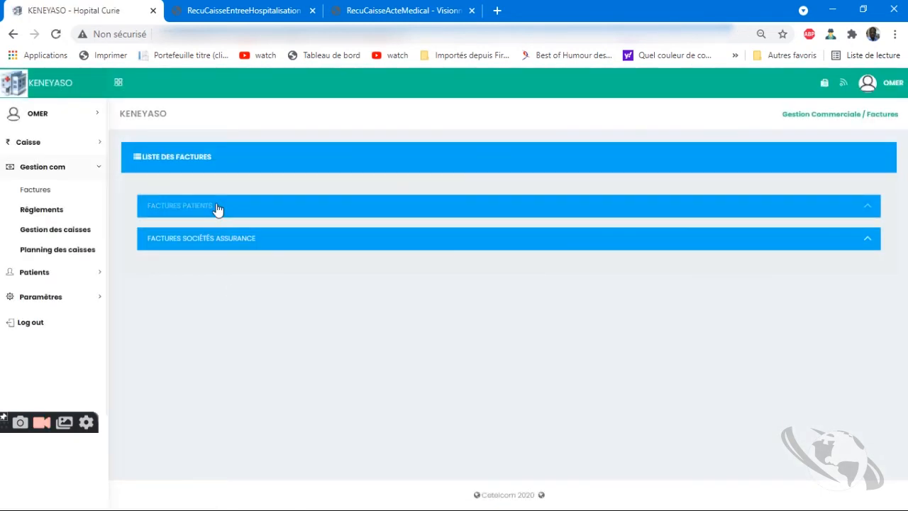
Expand the patient invoices and Factures sociétés assurance tables
double_click(211, 204)
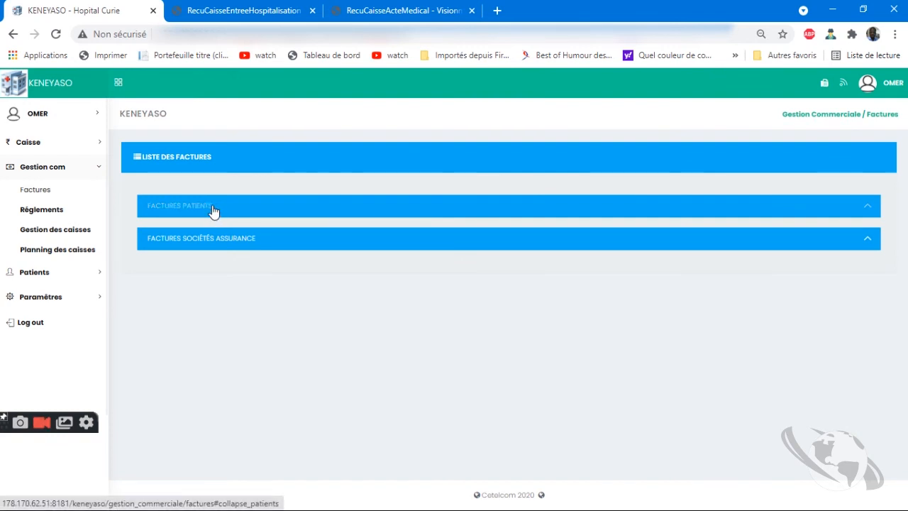
left_click(458, 316)
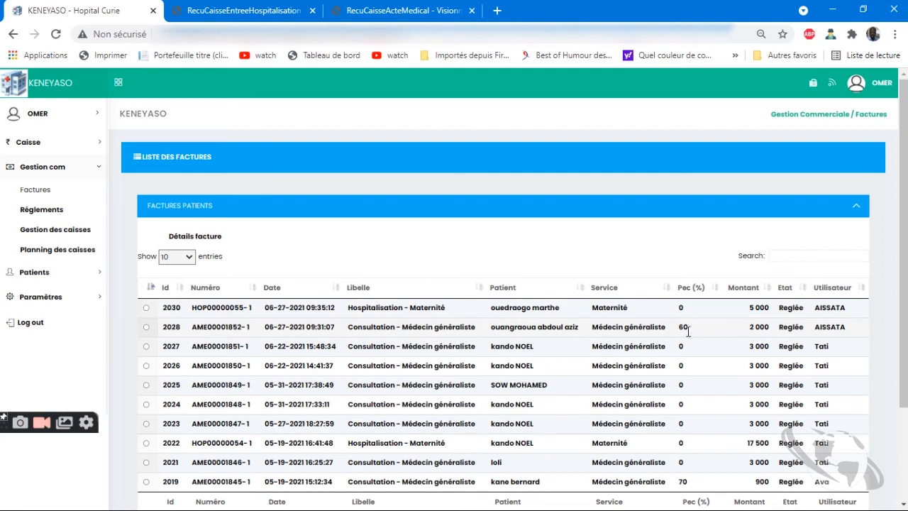
scroll(270, 355, "down", 2)
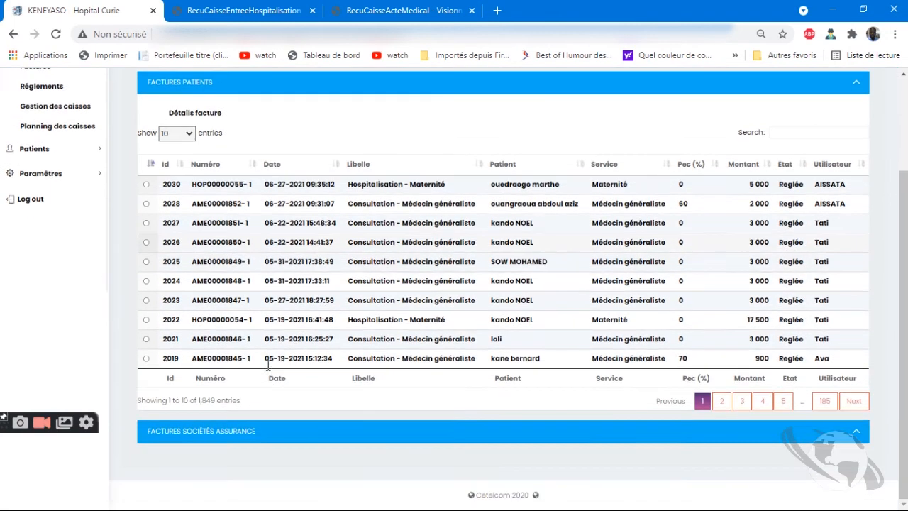
left_click(213, 433)
scroll(399, 288, "down", 4)
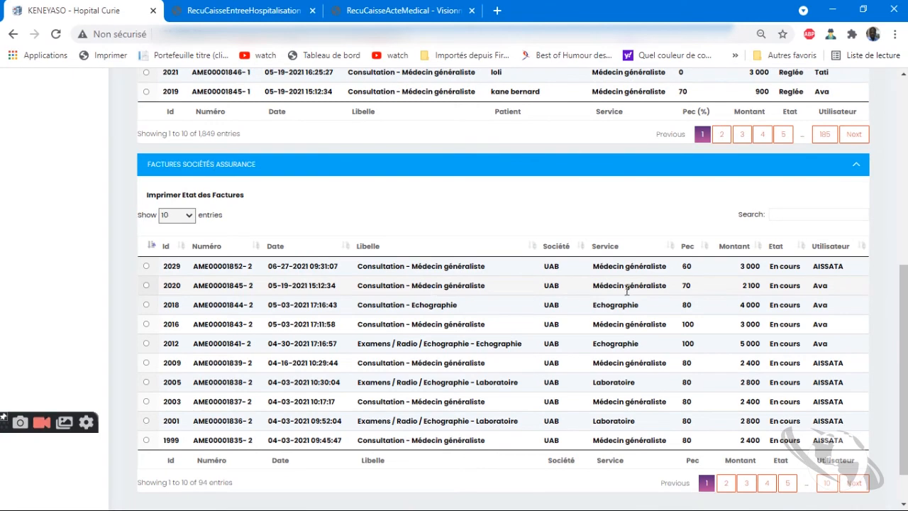
scroll(665, 312, "up", 5)
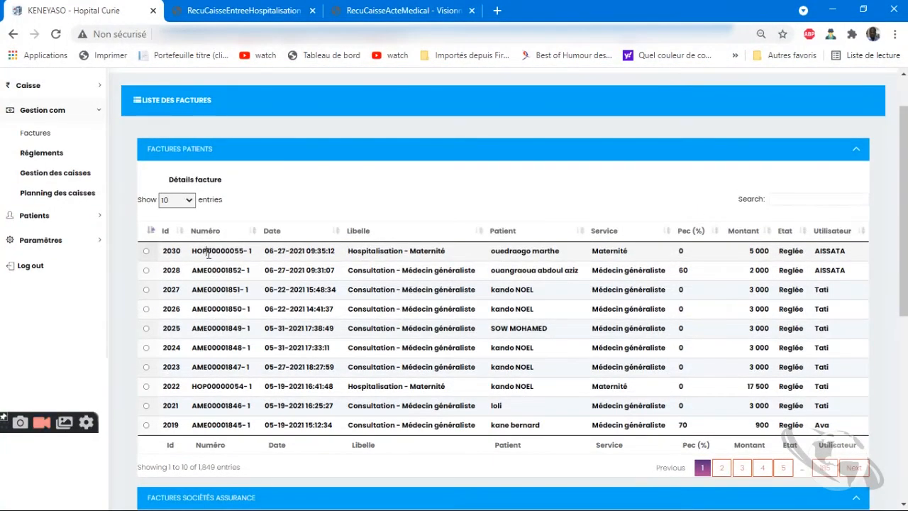
scroll(540, 455, "down", 6)
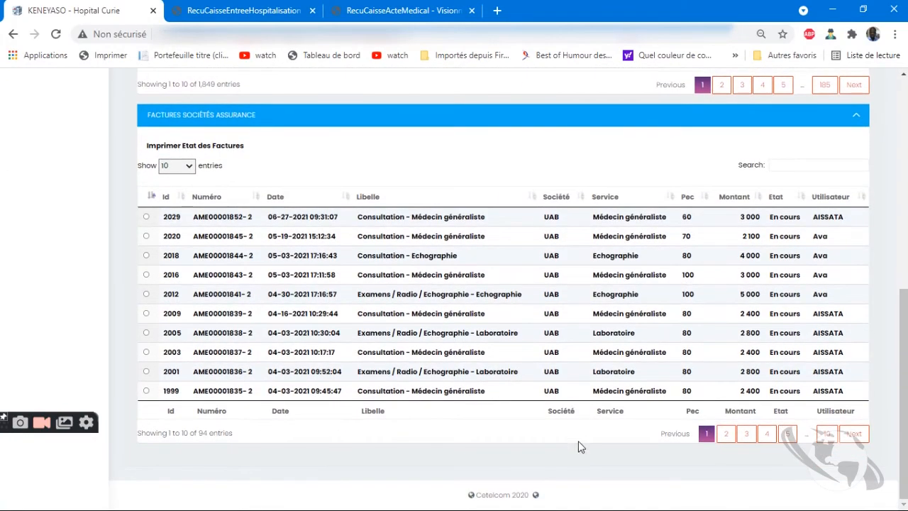
left_click(780, 166)
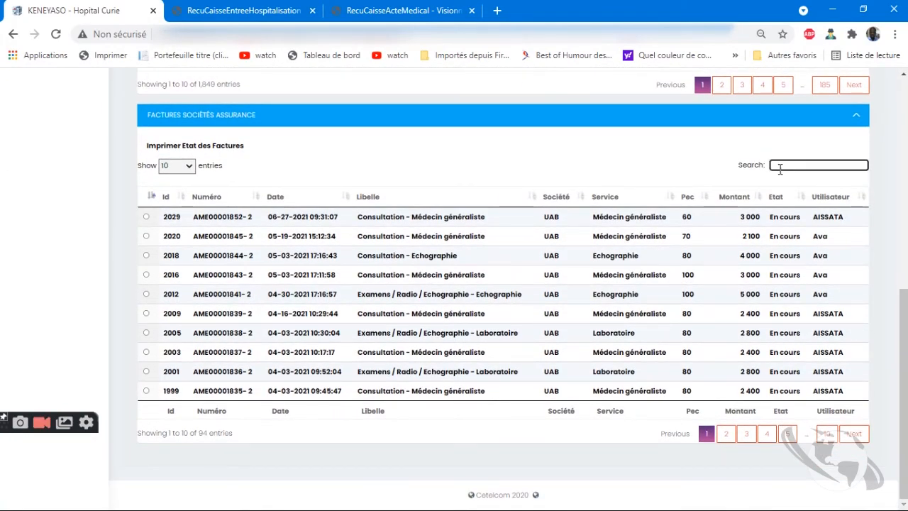
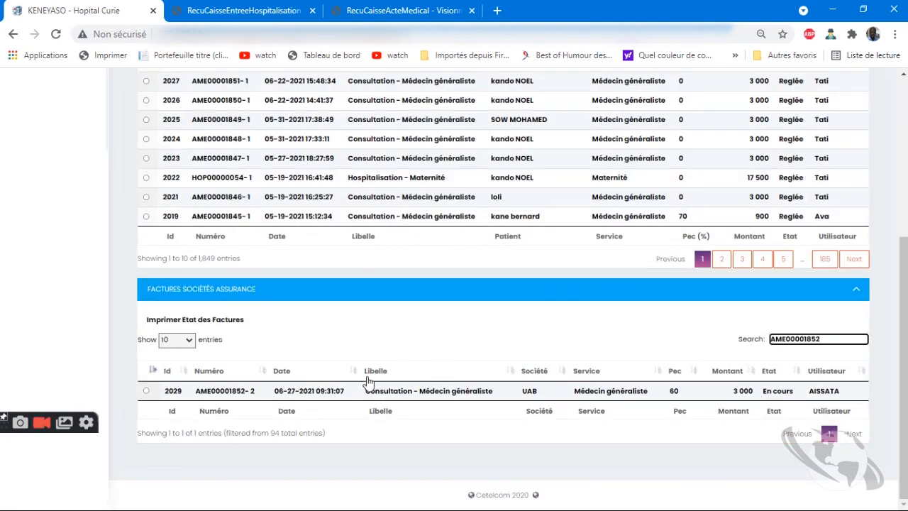
scroll(239, 389, "up", 2)
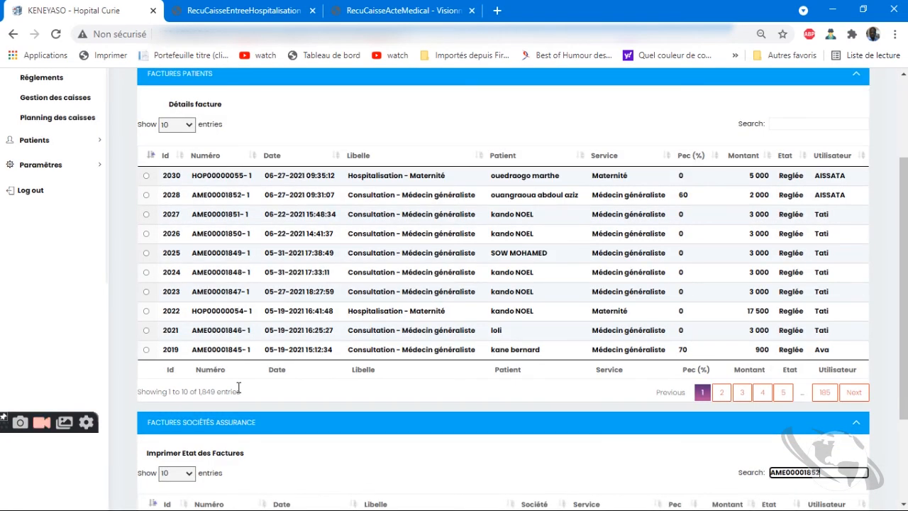
scroll(239, 390, "down", 2)
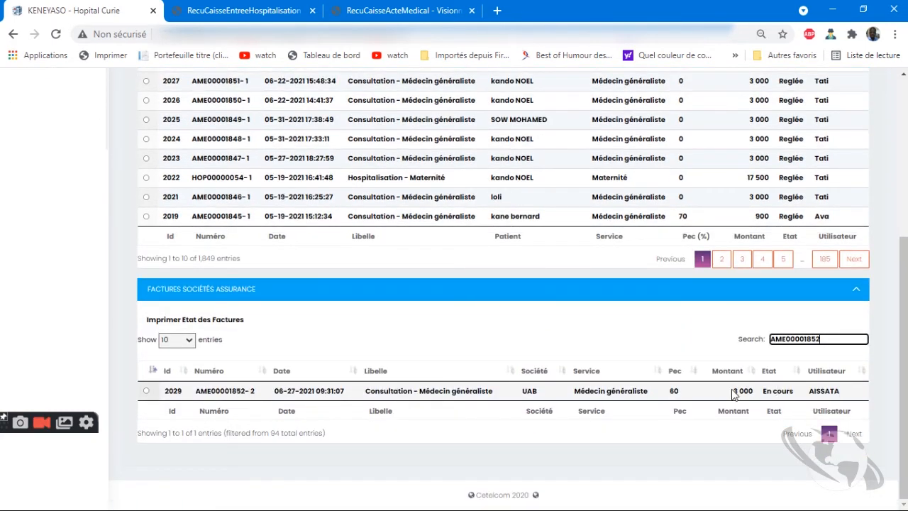
scroll(738, 397, "up", 2)
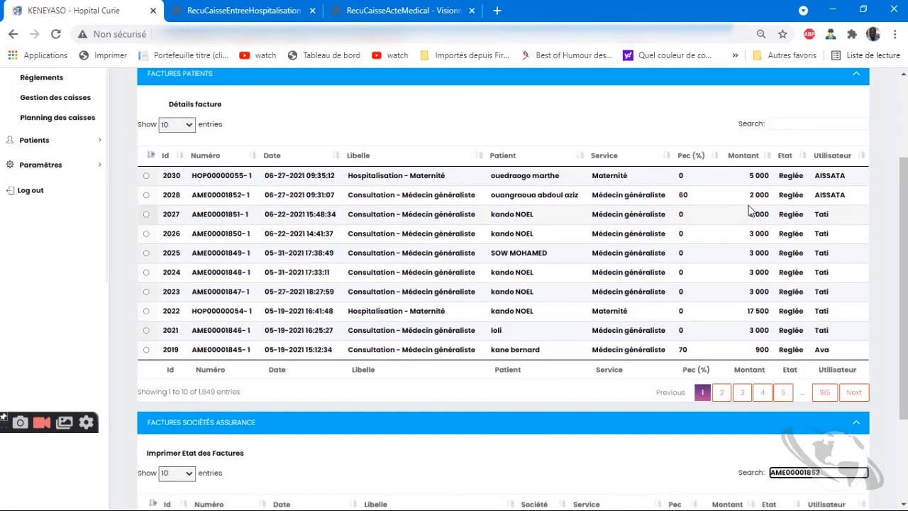
scroll(750, 329, "up", 2)
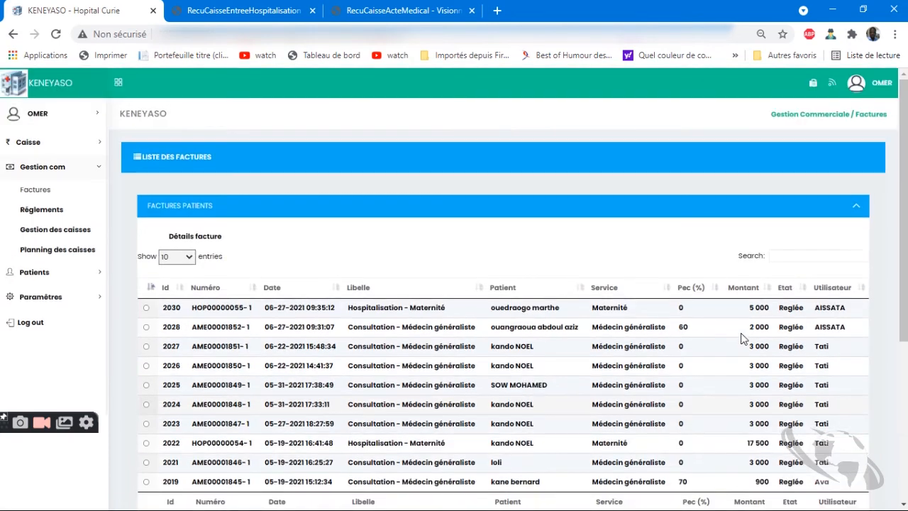
scroll(750, 345, "down", 2)
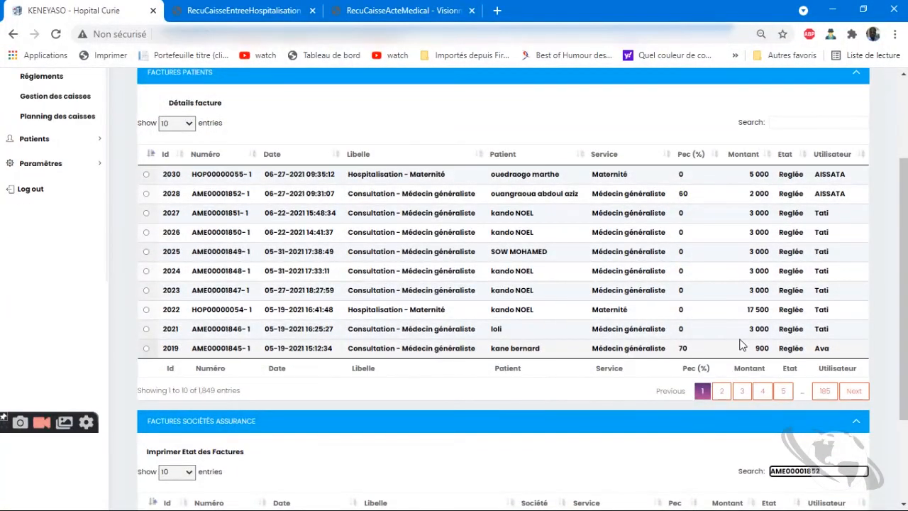
scroll(740, 345, "down", 2)
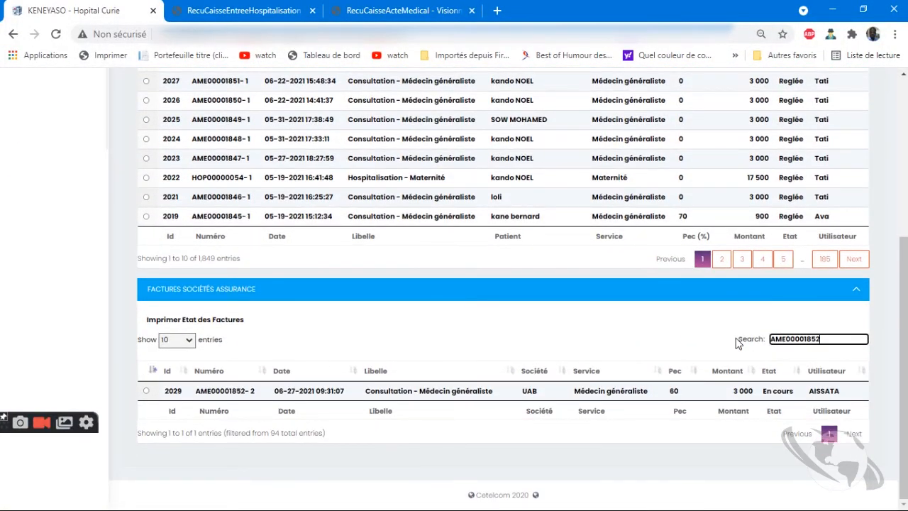
scroll(735, 338, "up", 2)
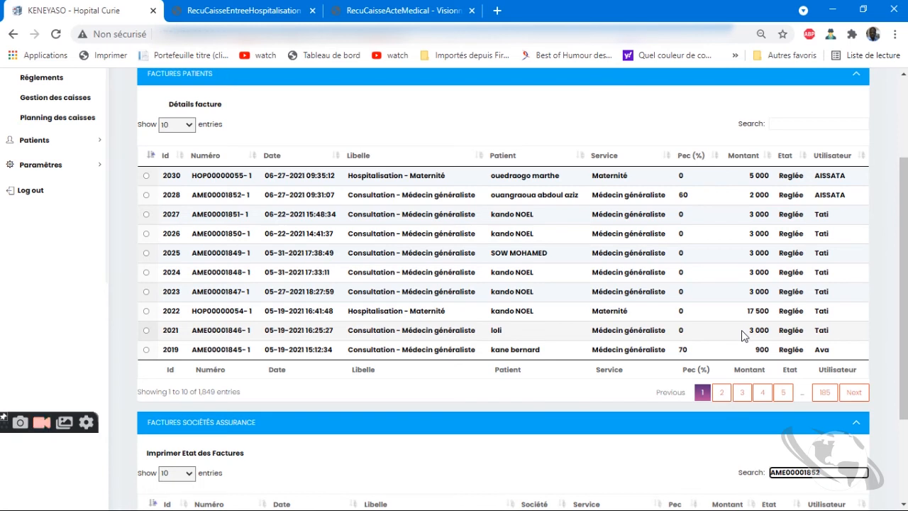
scroll(639, 284, "up", 3)
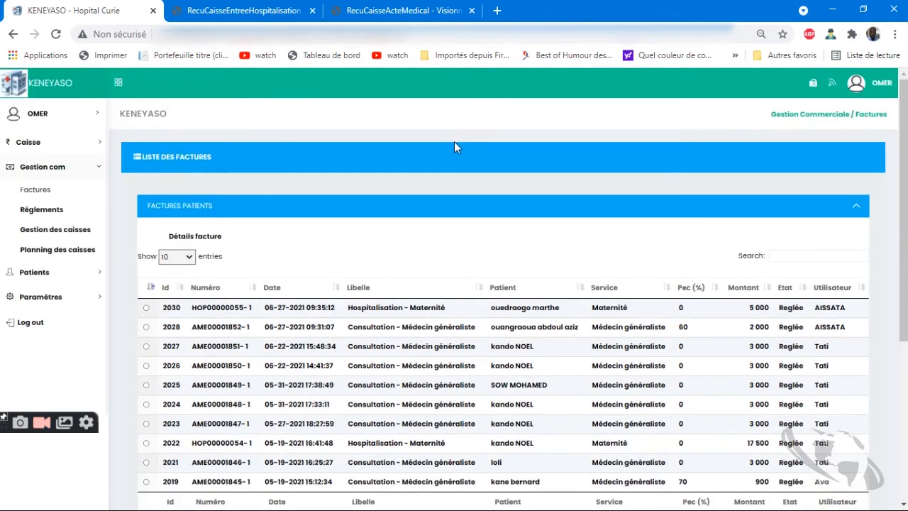
Open Réglements, expand Reglements Patients, and mark payment 1961's 2 000 amount
left_click(859, 84)
left_click(35, 210)
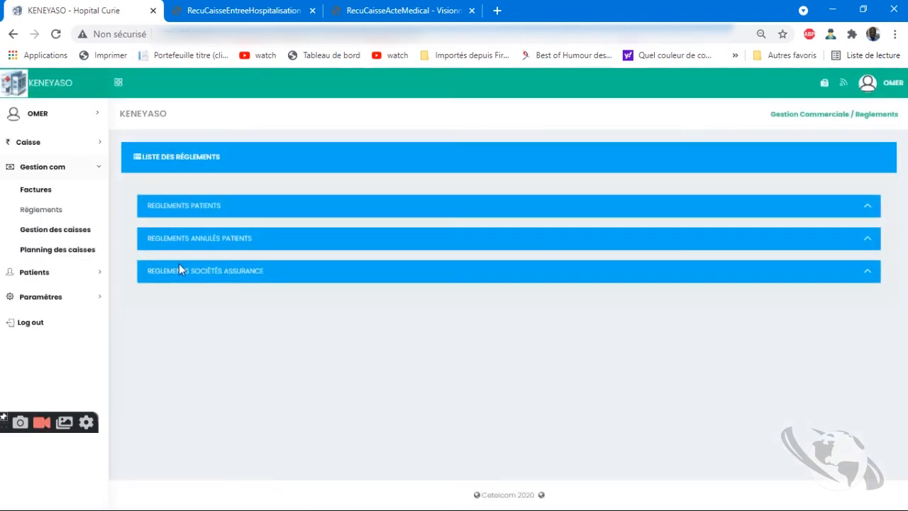
left_click(186, 209)
scroll(250, 448, "down", 1)
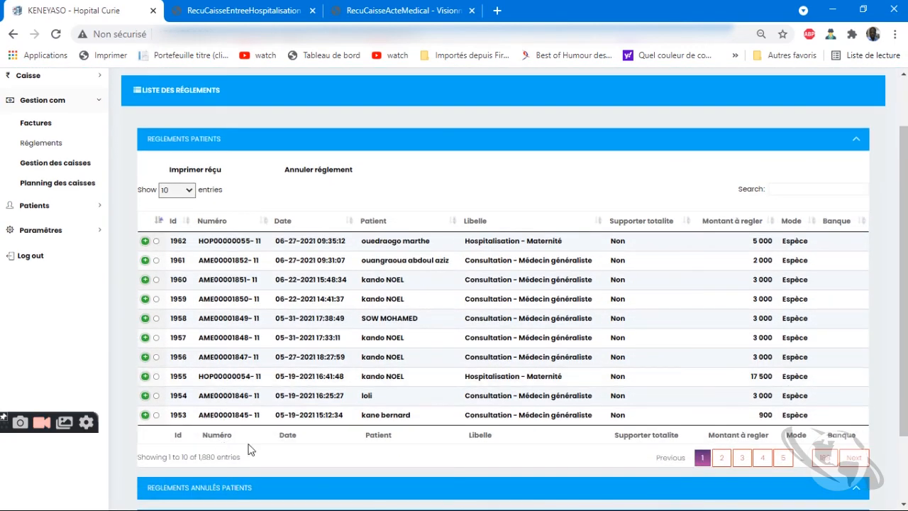
left_click_drag(754, 261, 775, 244)
Log out of the current account from the user menu
scroll(770, 267, "up", 1)
scroll(768, 270, "down", 2)
scroll(850, 146, "up", 2)
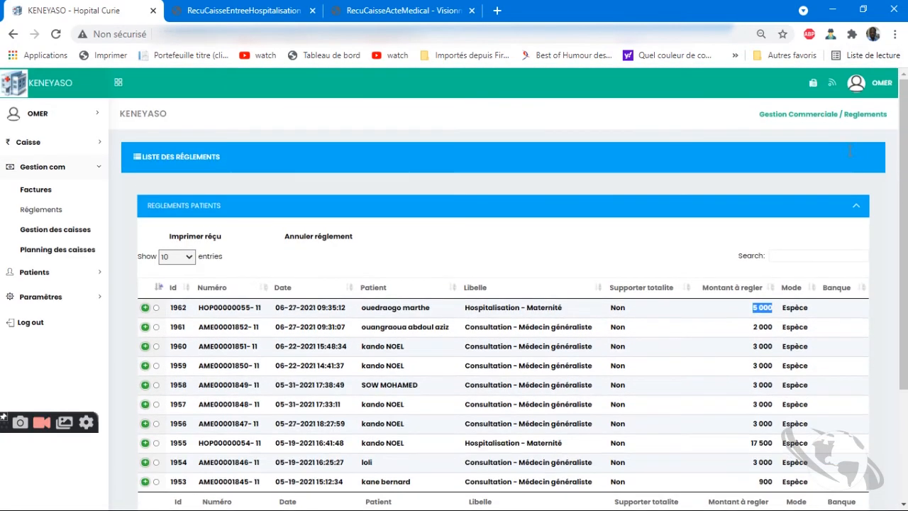
left_click(857, 83)
left_click(856, 139)
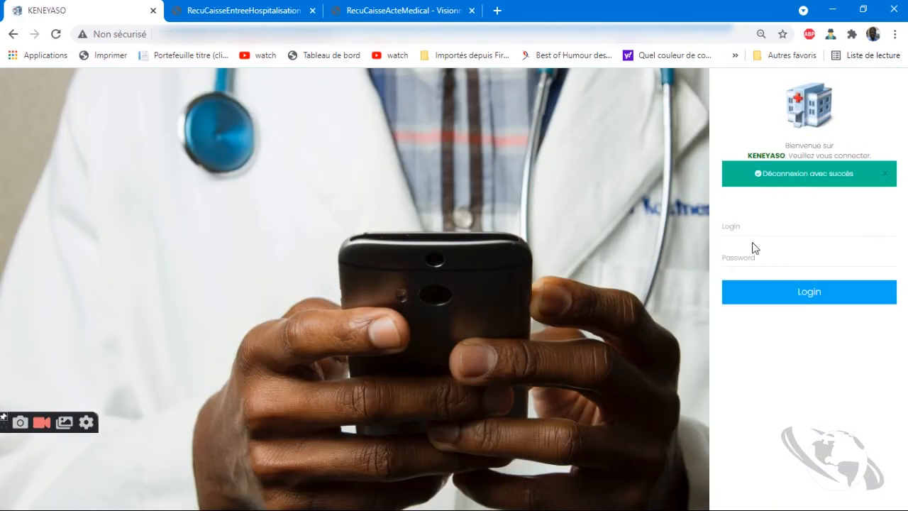
Try signing in with another saved login, replacing the login name and entering the password
left_click(749, 227)
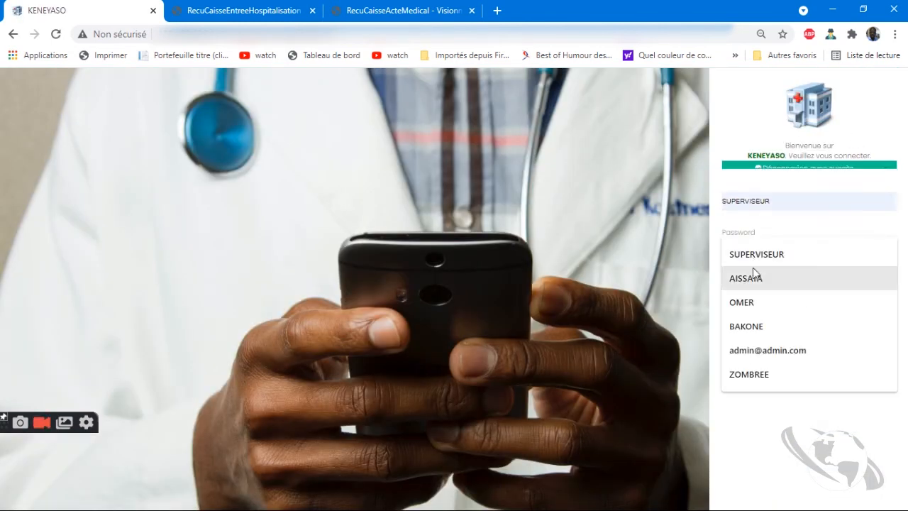
left_click(750, 303)
double_click(736, 183)
key("BackSpace")
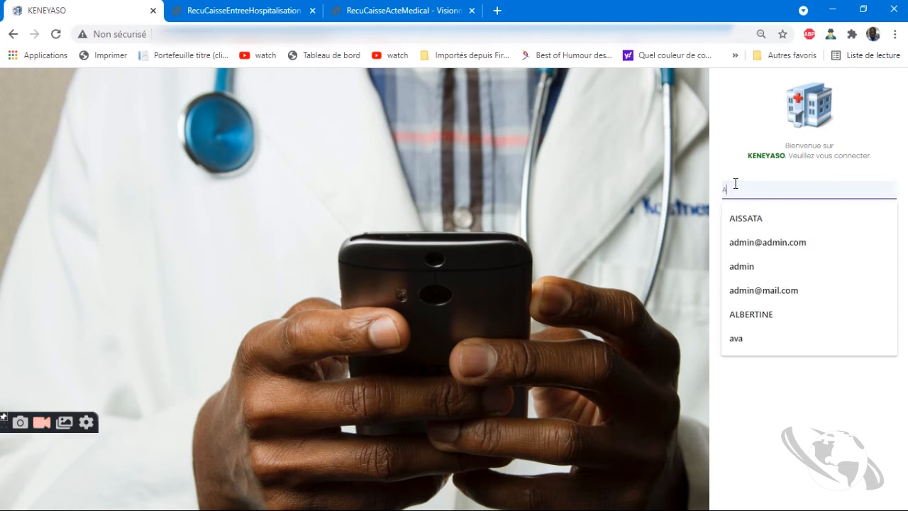
left_click(731, 220)
left_click(728, 221)
type("aa")
key("Return")
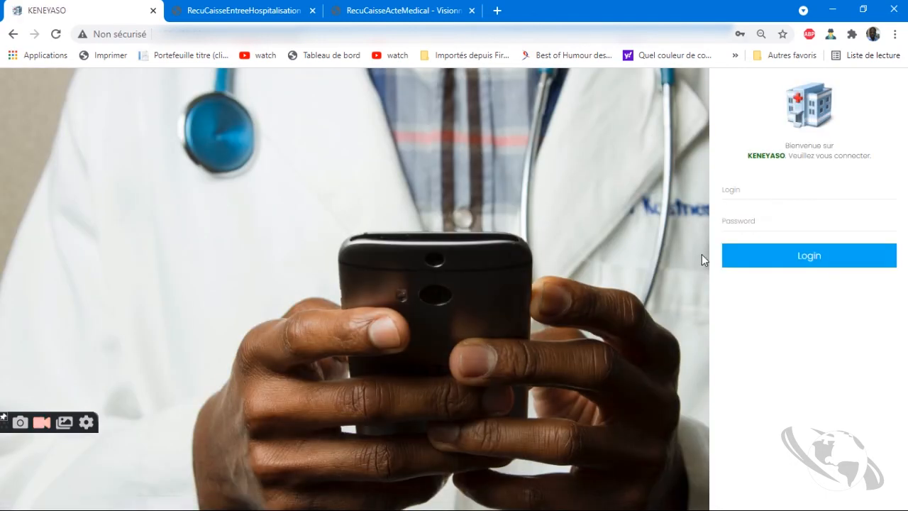
Sign in with a different saved cashier login, landing on Caisse 4's medical acts
left_click(736, 197)
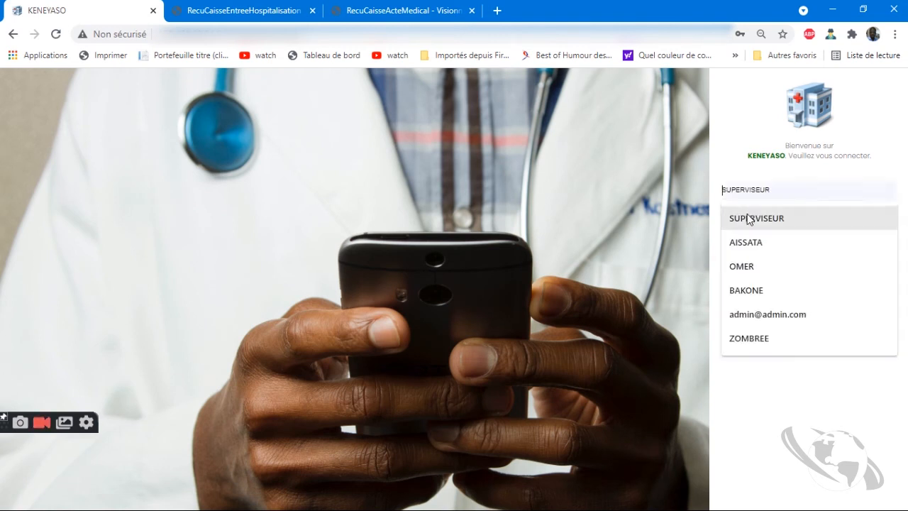
left_click(747, 248)
left_click(748, 217)
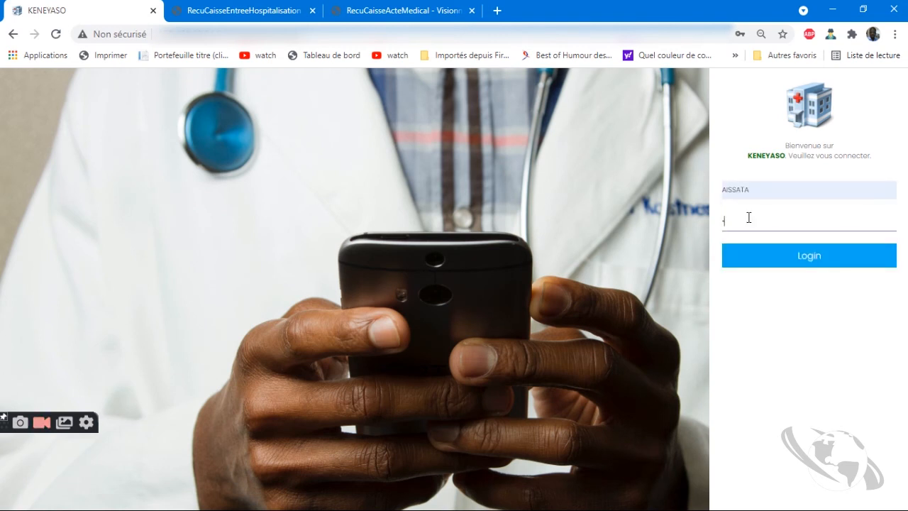
key("Return")
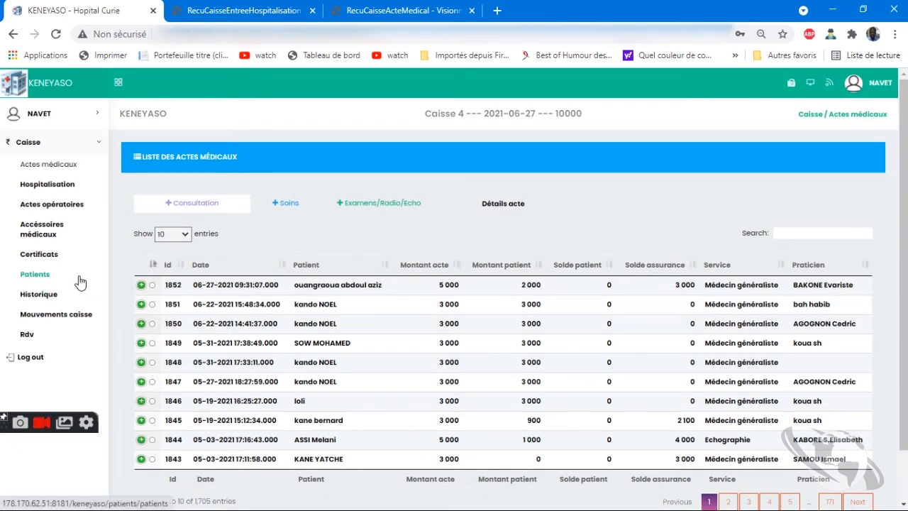
Go to the Certificats list and start a new entry with + Nouveau
left_click(36, 260)
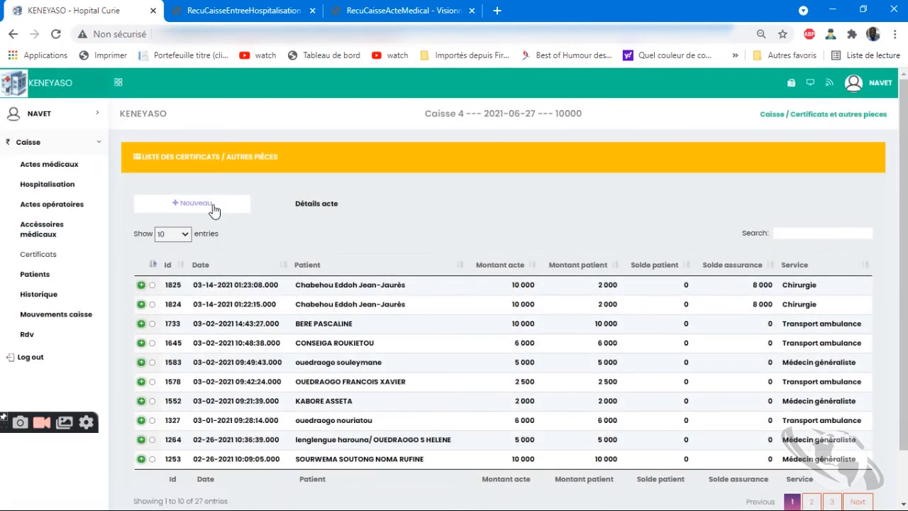
left_click(212, 204)
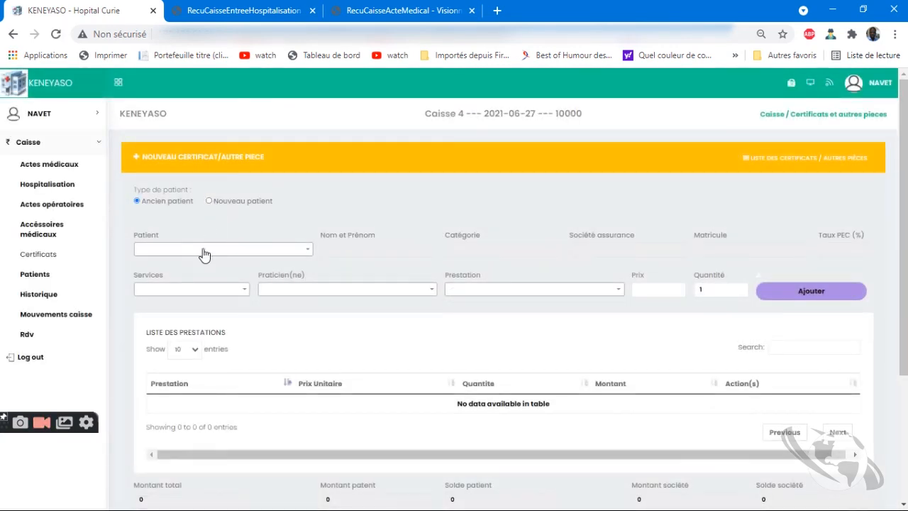
Switch the form to a new patient and type the patient's full name
left_click(194, 252)
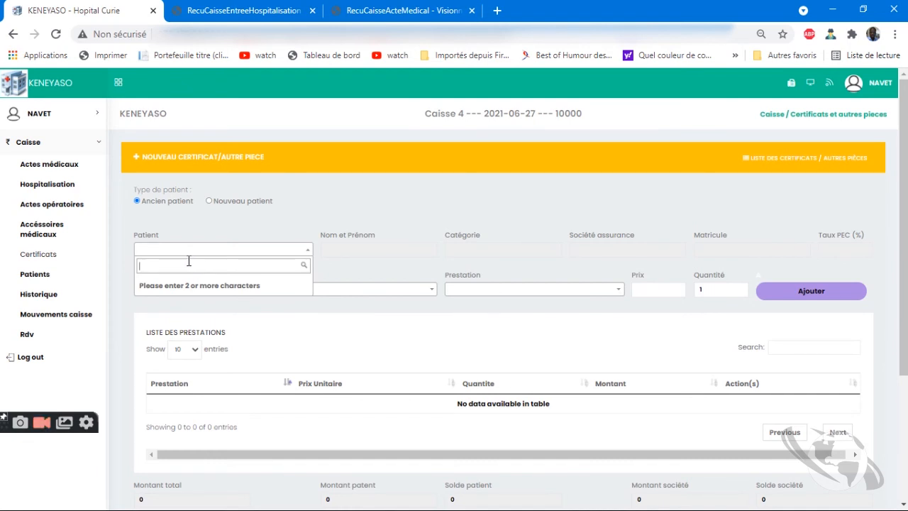
left_click(317, 217)
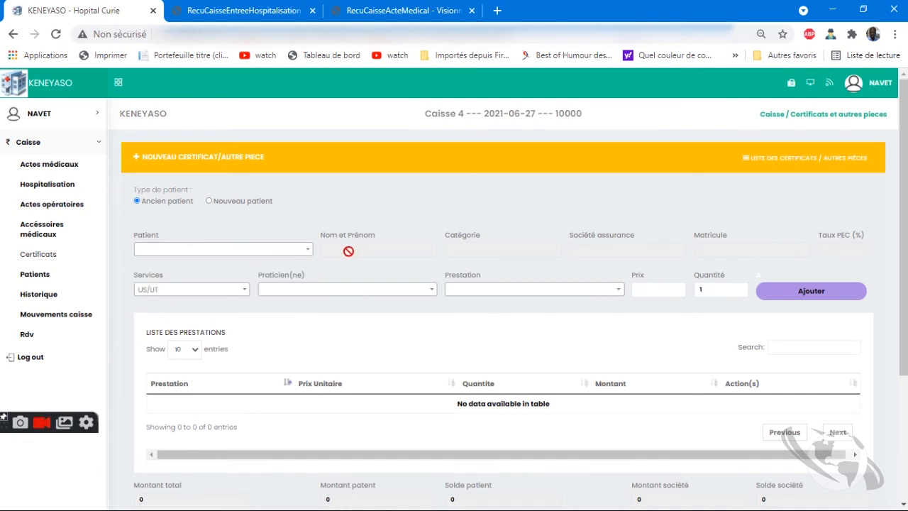
left_click(240, 202)
left_click(229, 246)
left_click(262, 216)
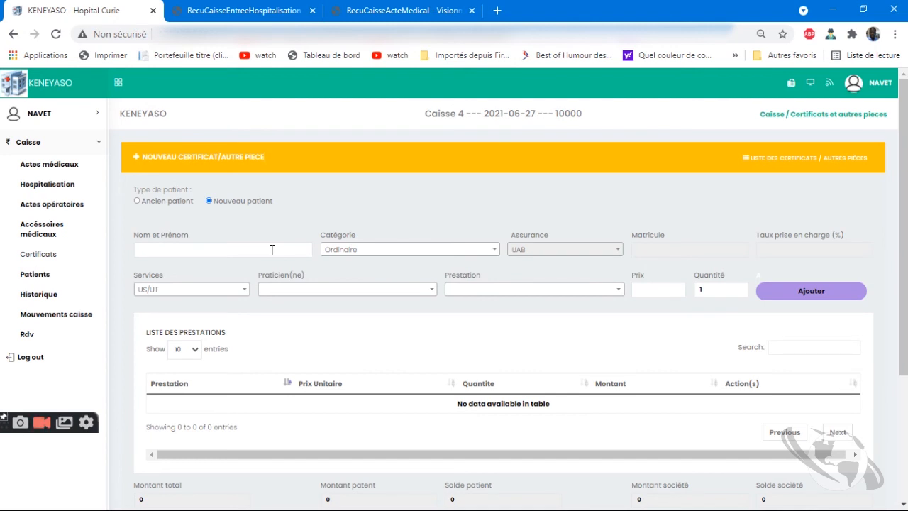
left_click(274, 249)
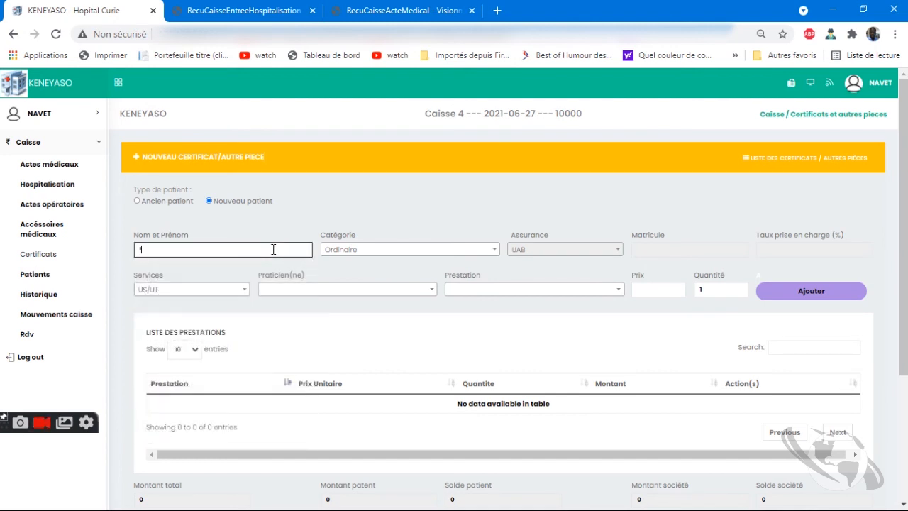
Set the patient category to Personnel
left_click(376, 252)
left_click(364, 304)
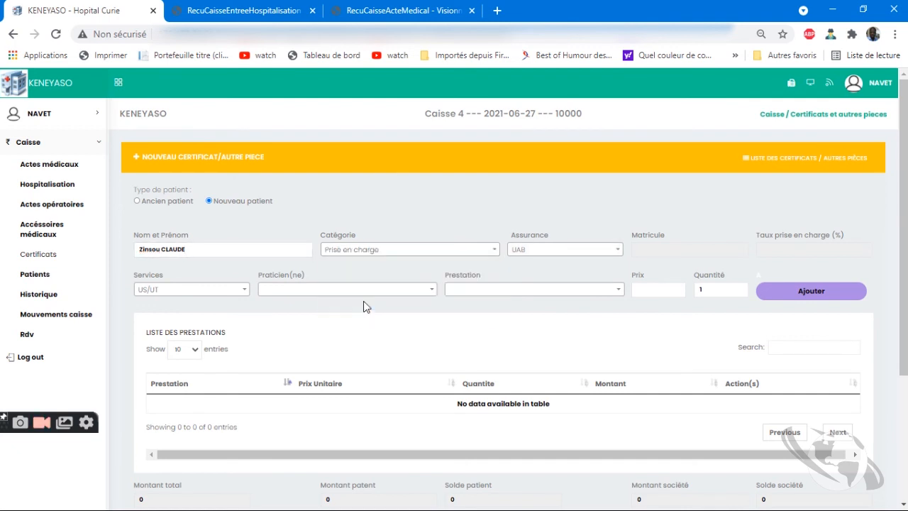
left_click(457, 252)
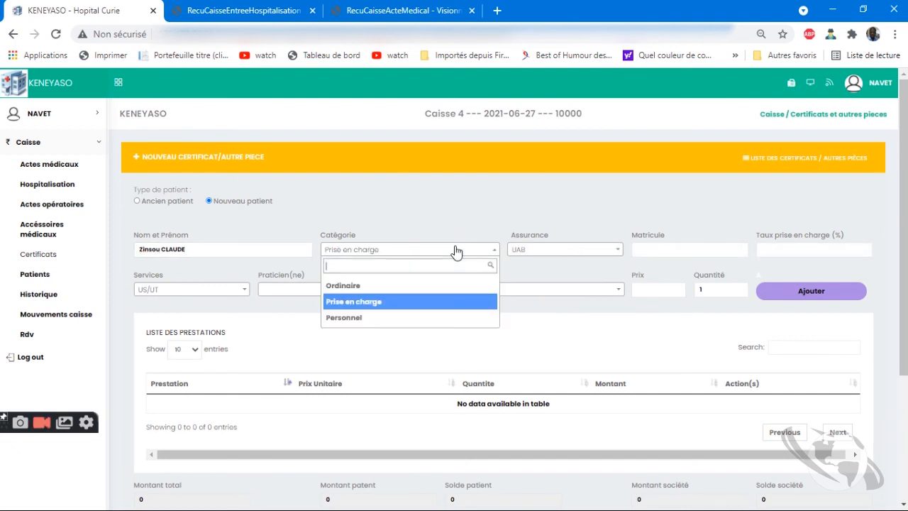
left_click(390, 318)
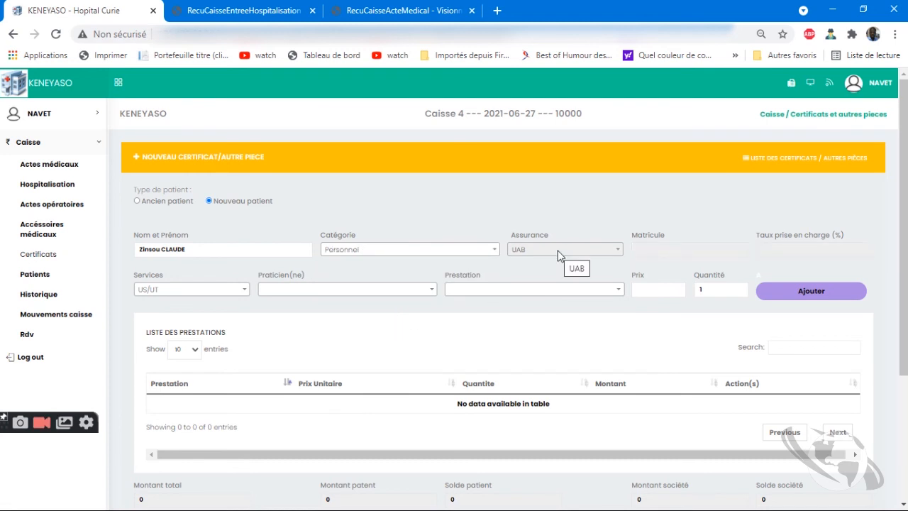
Choose service Médecin généraliste, a practitioner, and Certificat de visite et de contre visite
left_click(196, 290)
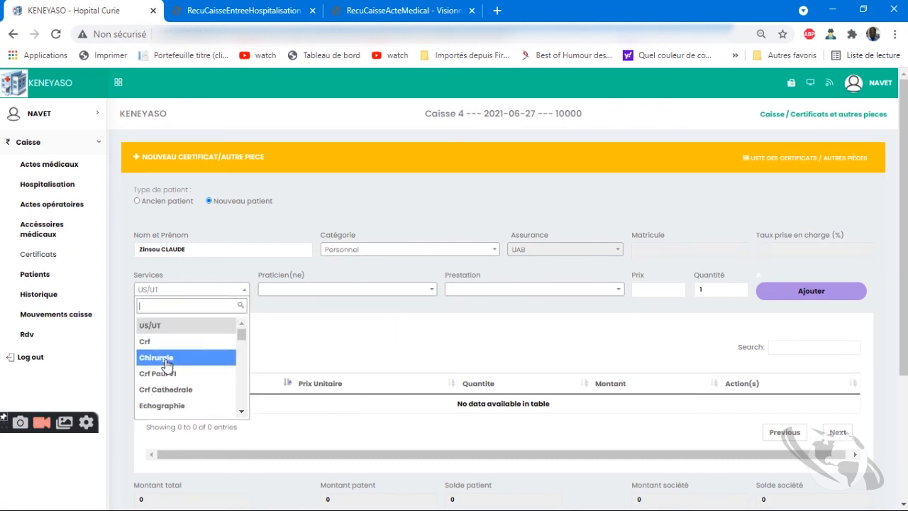
type("med")
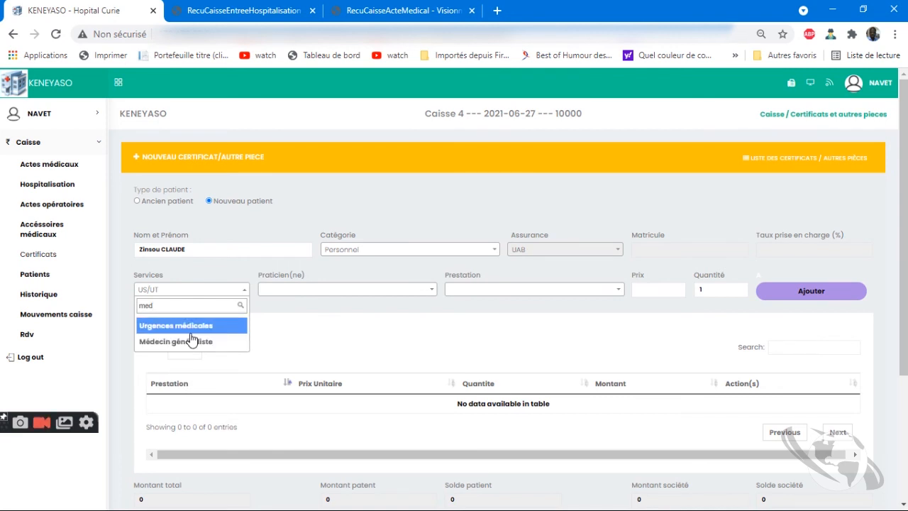
left_click(185, 341)
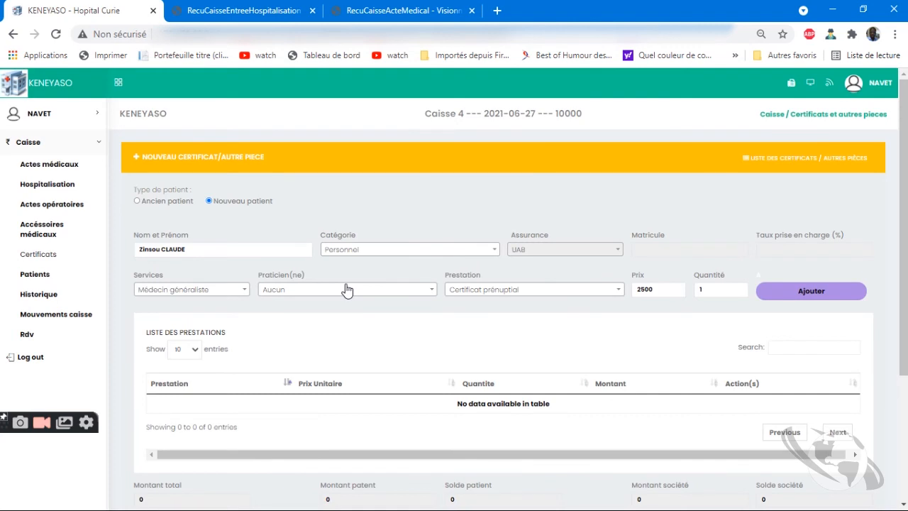
left_click(345, 289)
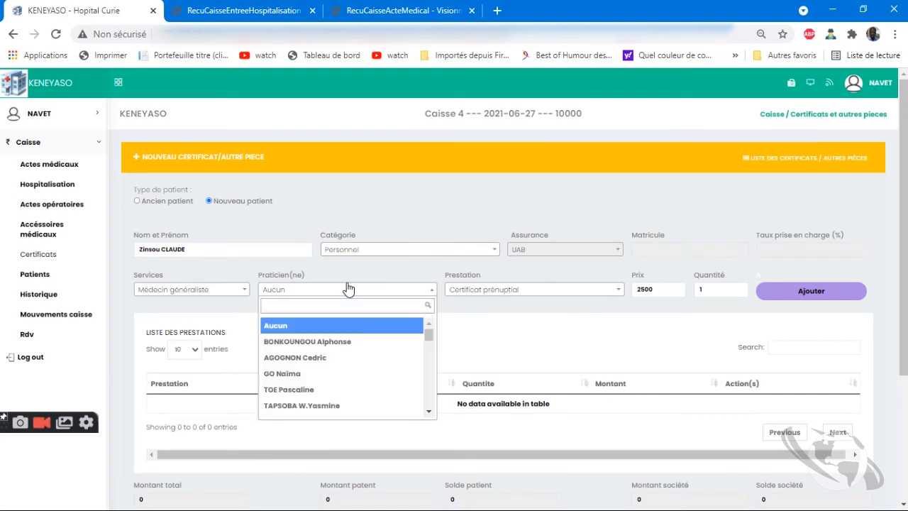
type("bako")
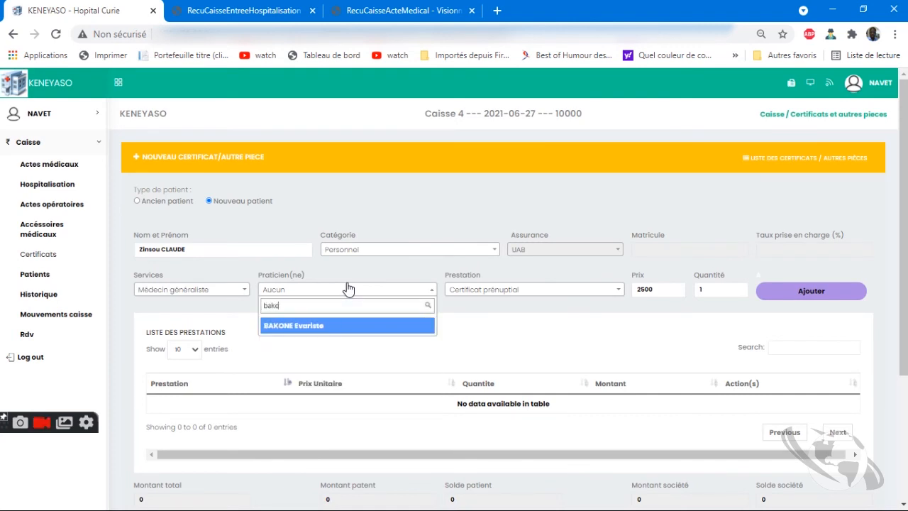
left_click(374, 337)
left_click(517, 291)
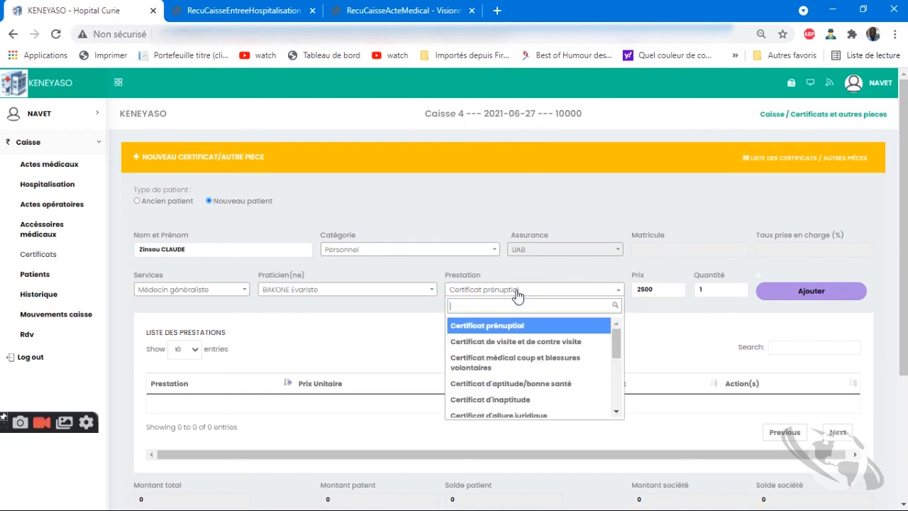
left_click(526, 342)
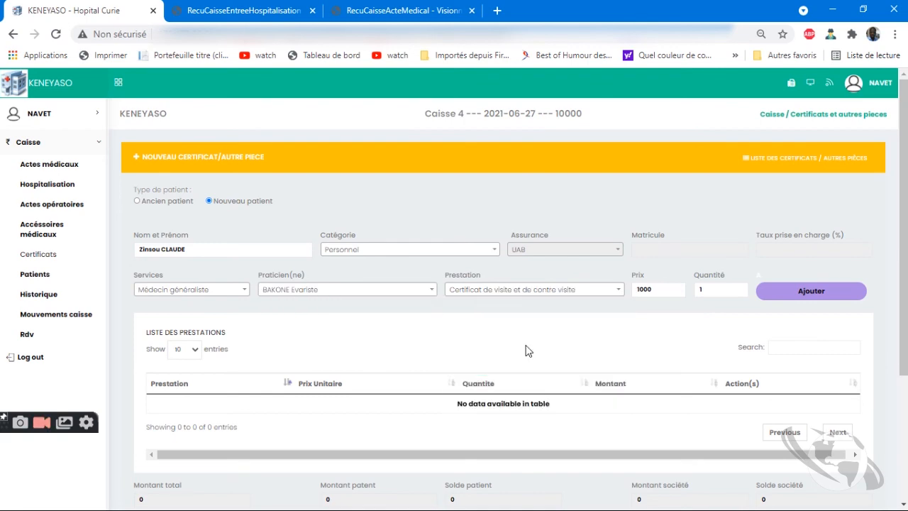
Add the certificate act to the bill and enter 1000 as the amount received
left_click(813, 300)
scroll(645, 408, "down", 3)
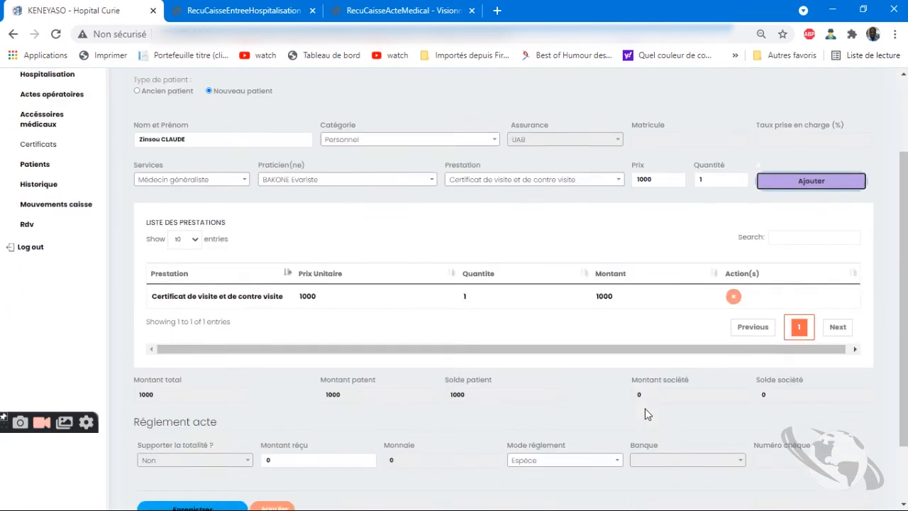
left_click(339, 386)
key("BackSpace")
type("1000")
scroll(402, 487, "up", 1)
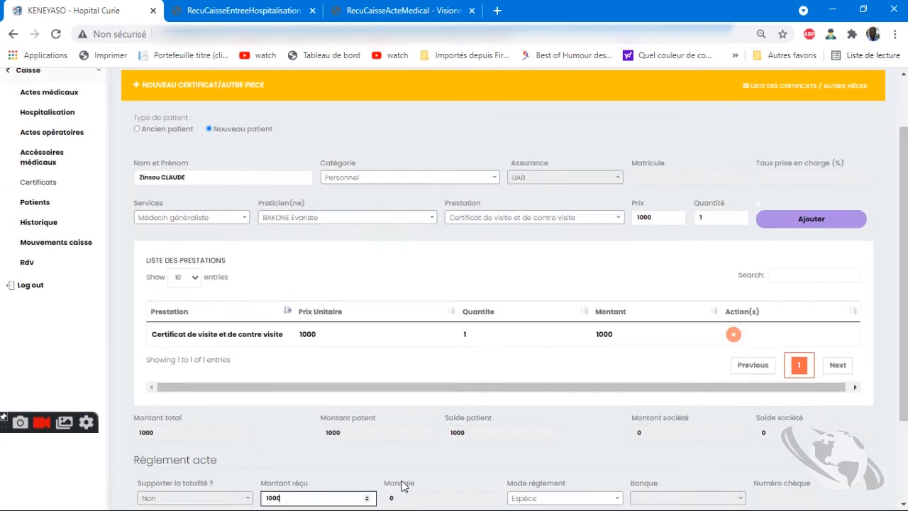
Save and confirm the certificate payment so its receipt is generated, then return to KENEYASO
left_click(216, 499)
left_click(421, 312)
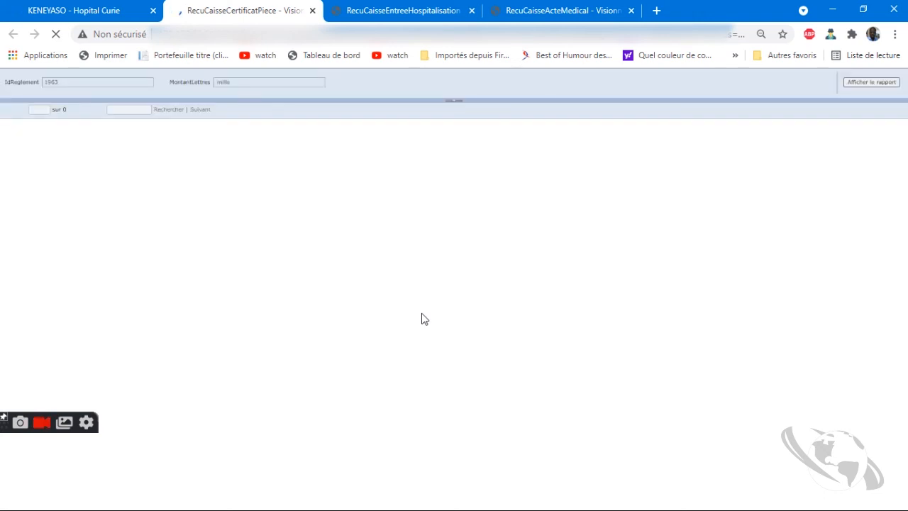
left_click(107, 6)
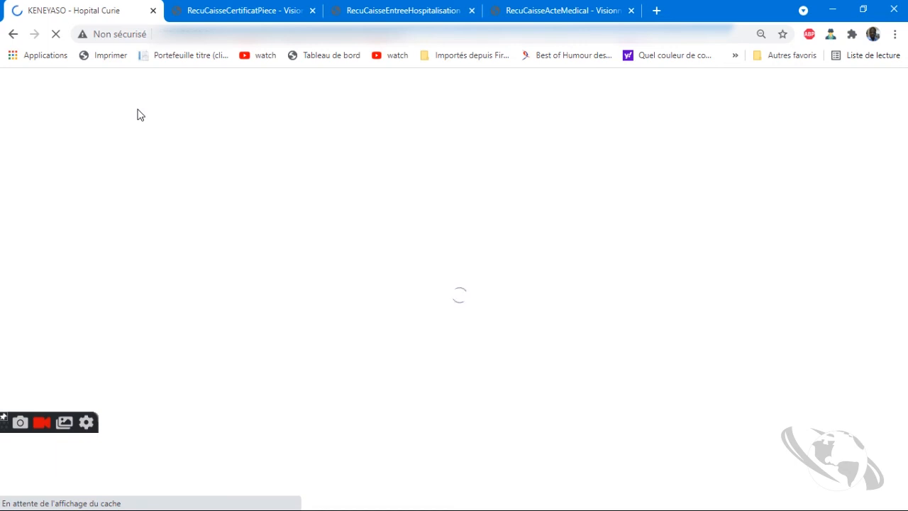
Show the Caisse 4 cash movements: five transactions with a balance of 8000
scroll(213, 223, "down", 1)
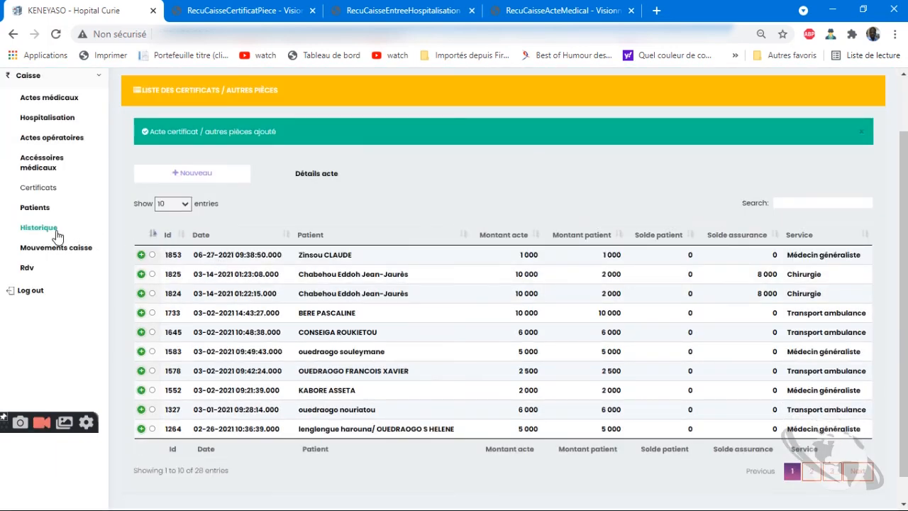
left_click(41, 254)
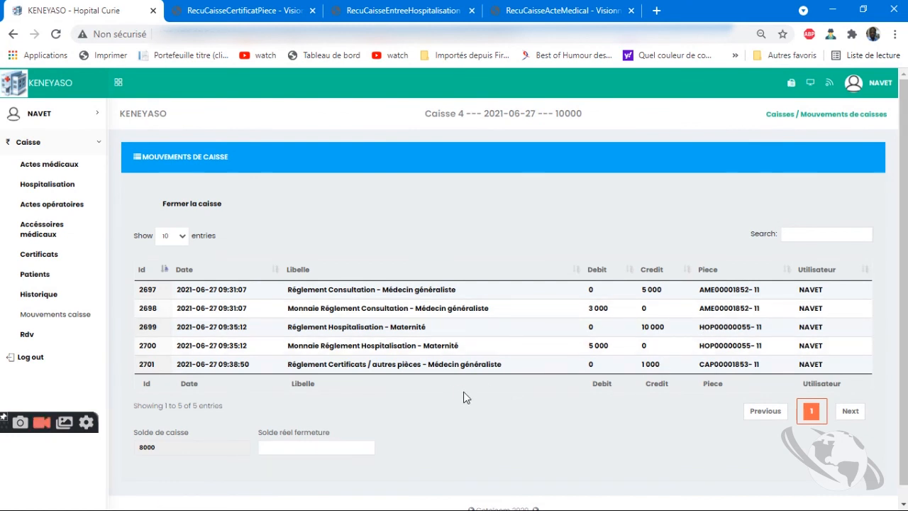
Close cash register 4 with a real closing balance of 8000 and confirm
left_click(174, 444)
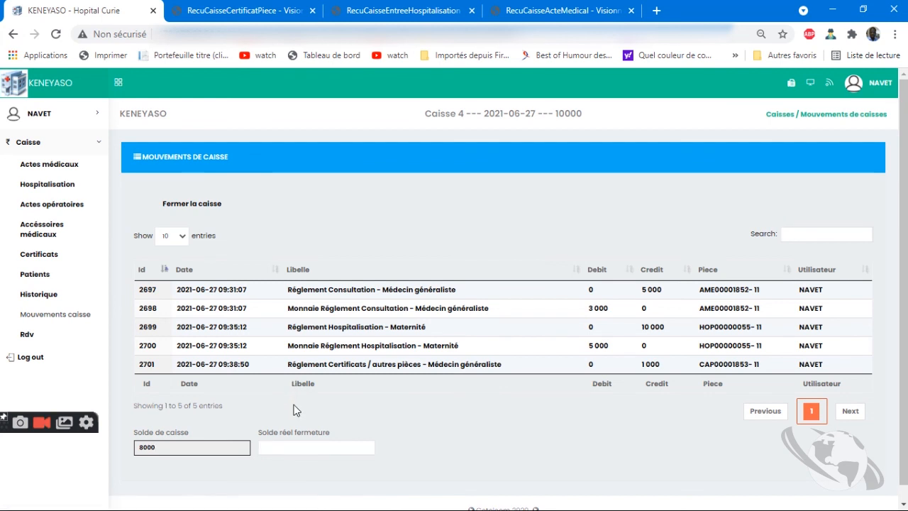
left_click(290, 447)
type("8000")
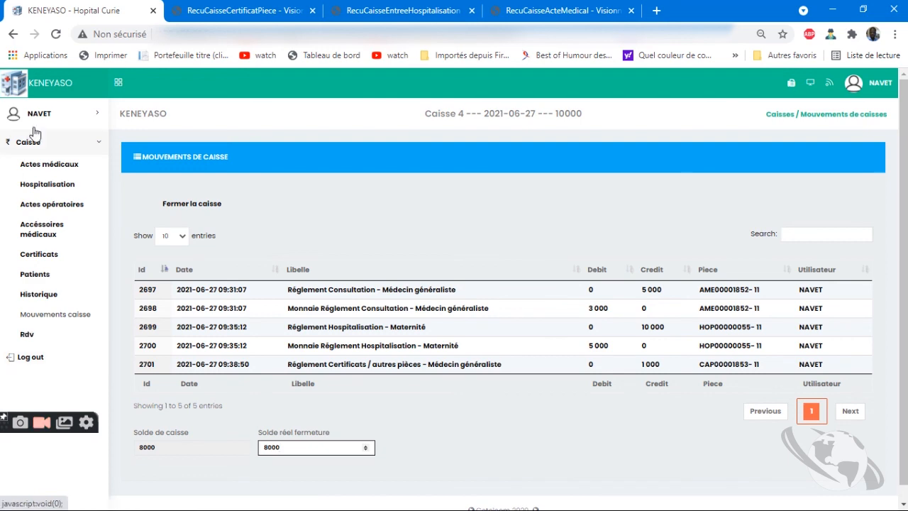
left_click(173, 212)
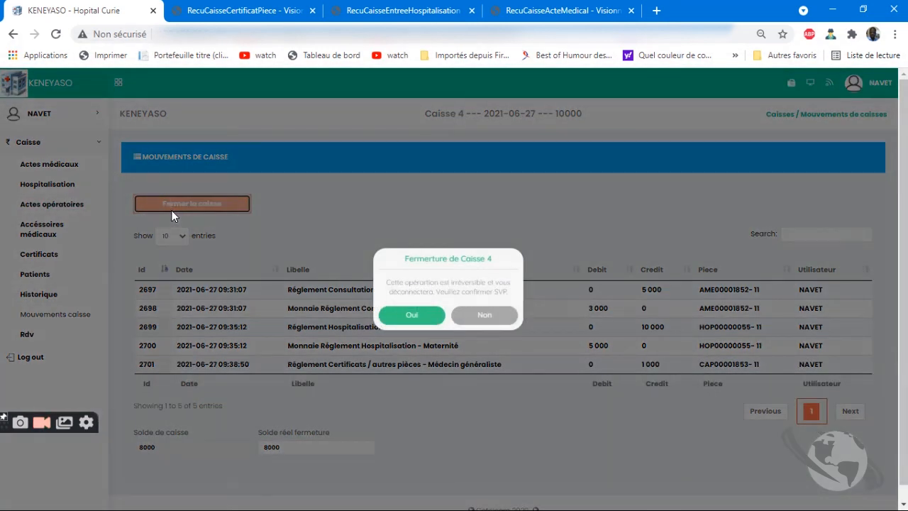
left_click(411, 315)
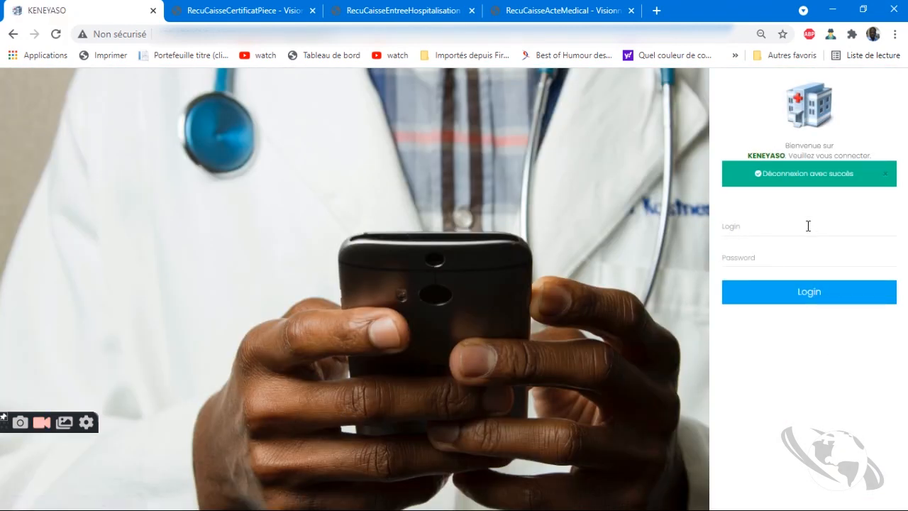
Sign back in with a saved login, then log out from the user account menu
left_click(808, 226)
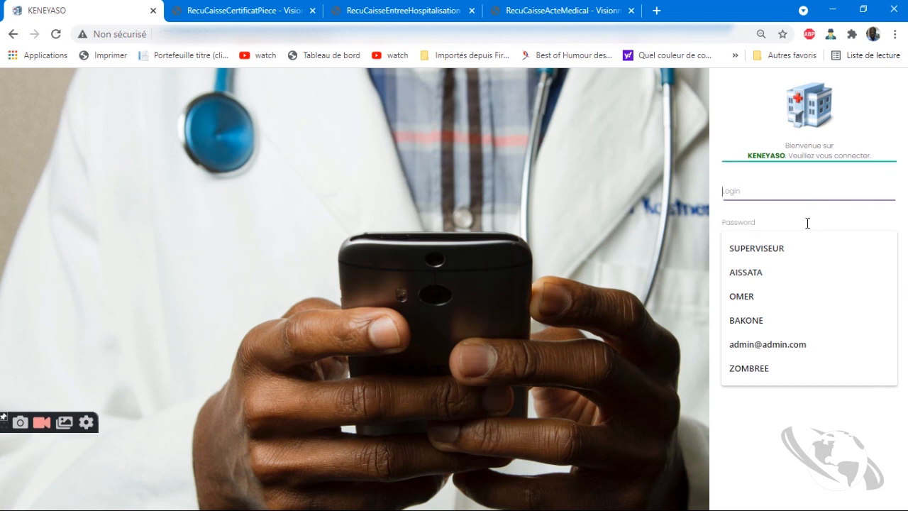
left_click(776, 265)
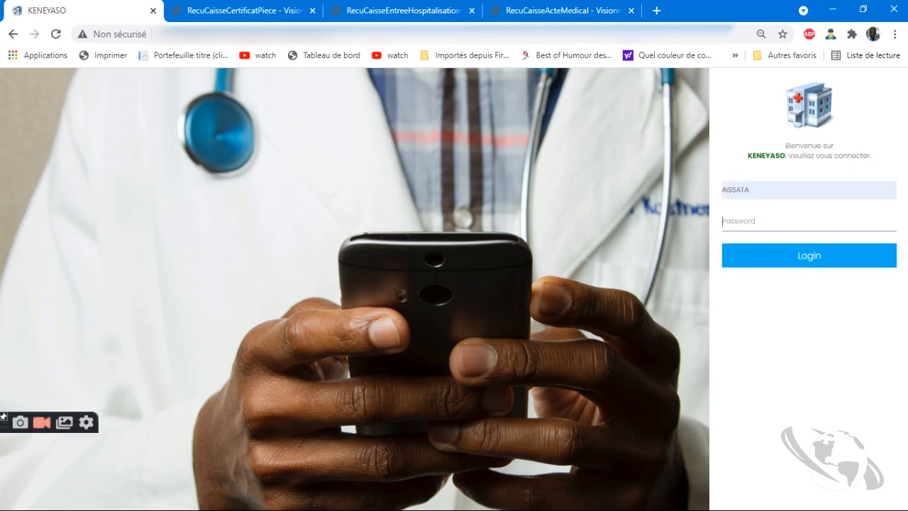
key("Return")
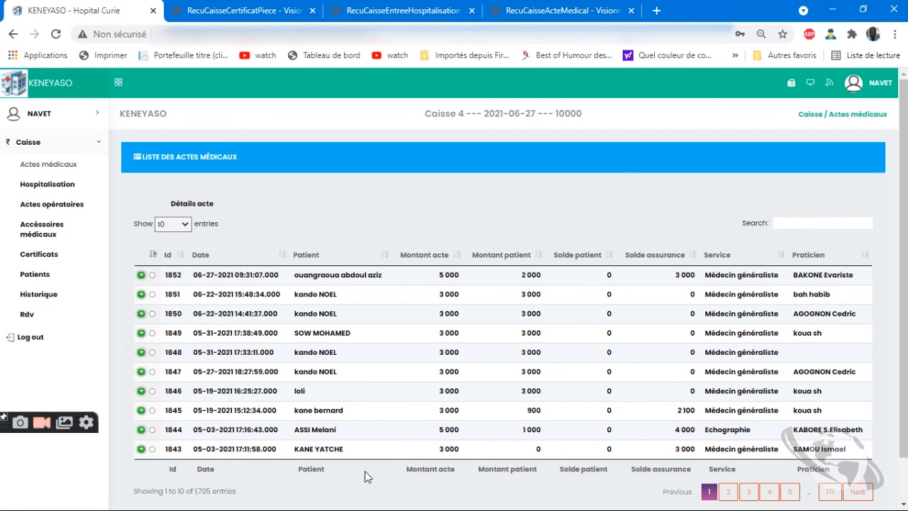
left_click(862, 83)
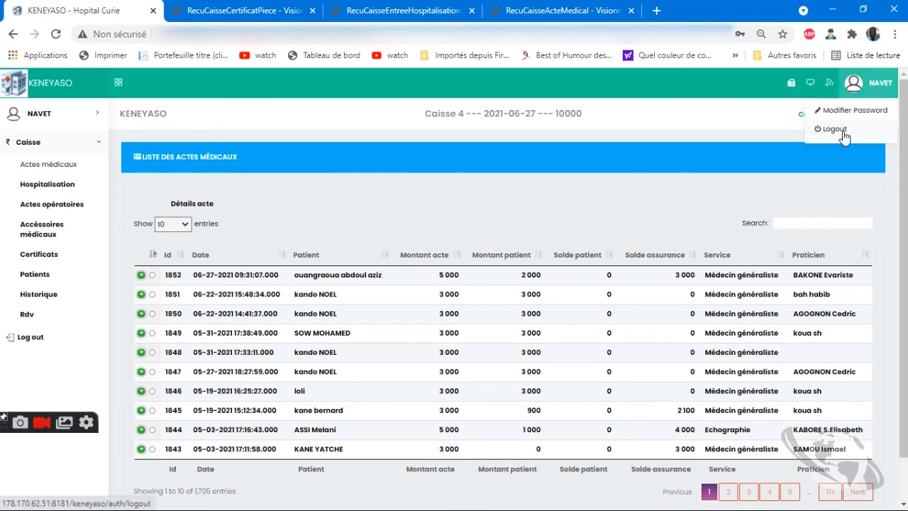
left_click(843, 133)
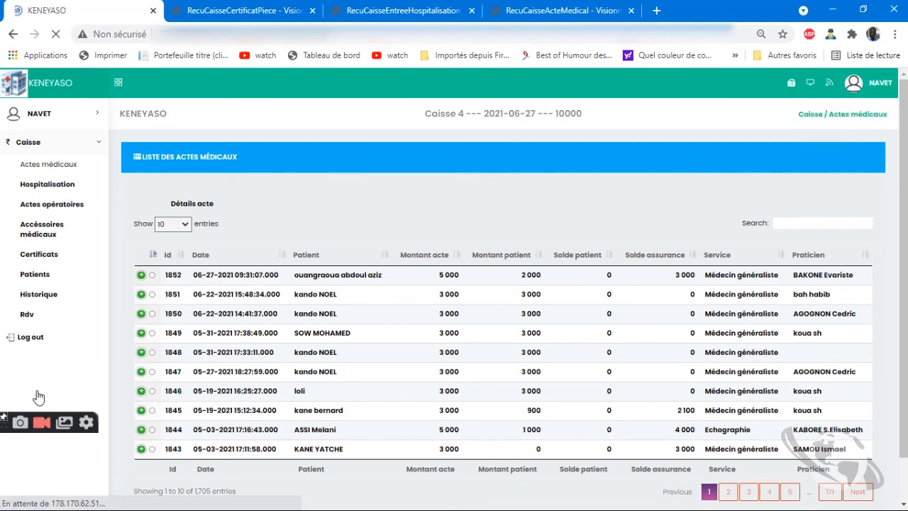